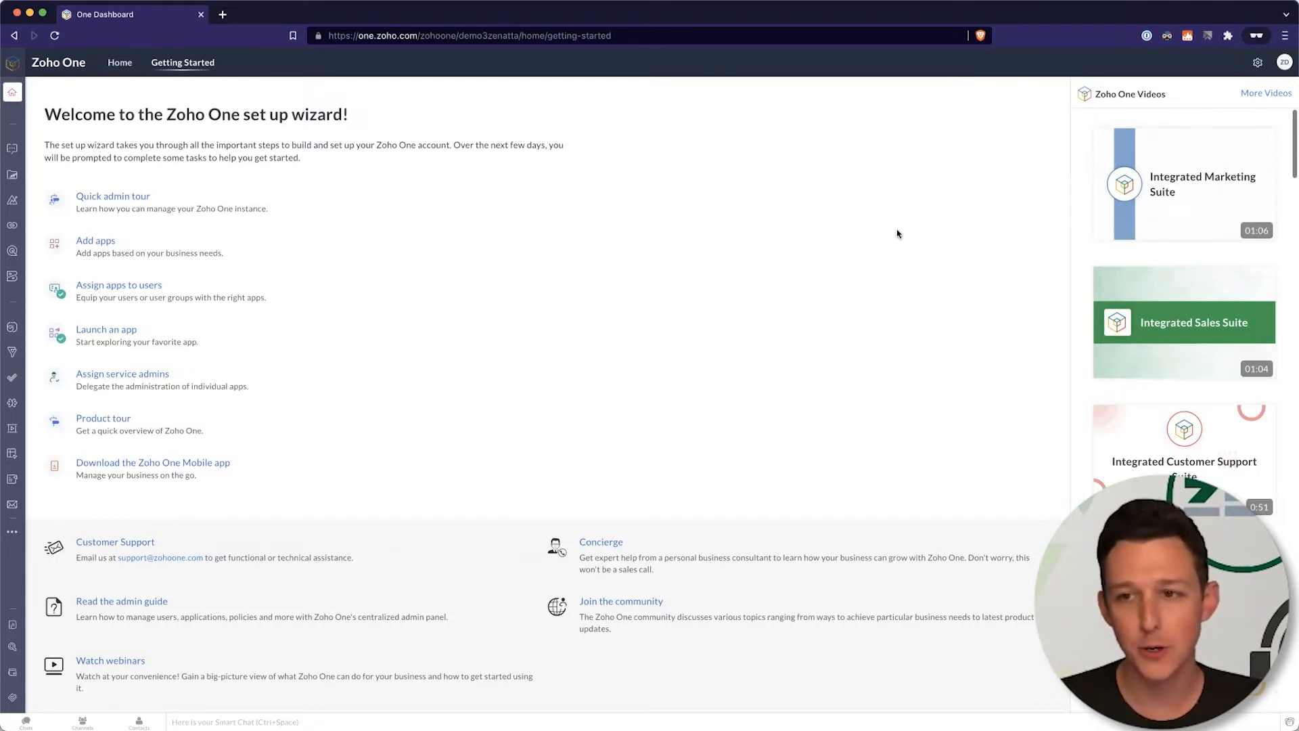
scroll(1218, 256, down, 9)
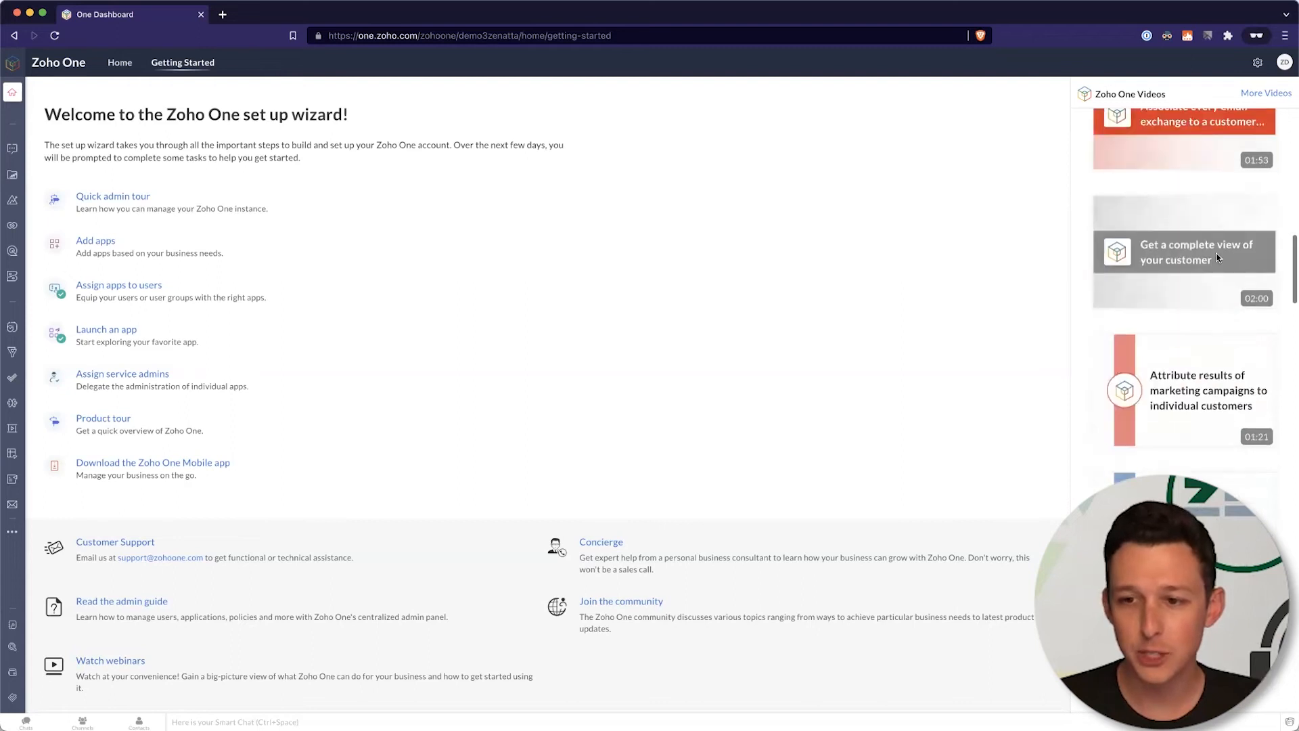
scroll(1210, 326, up, 12)
scroll(1211, 324, up, 3)
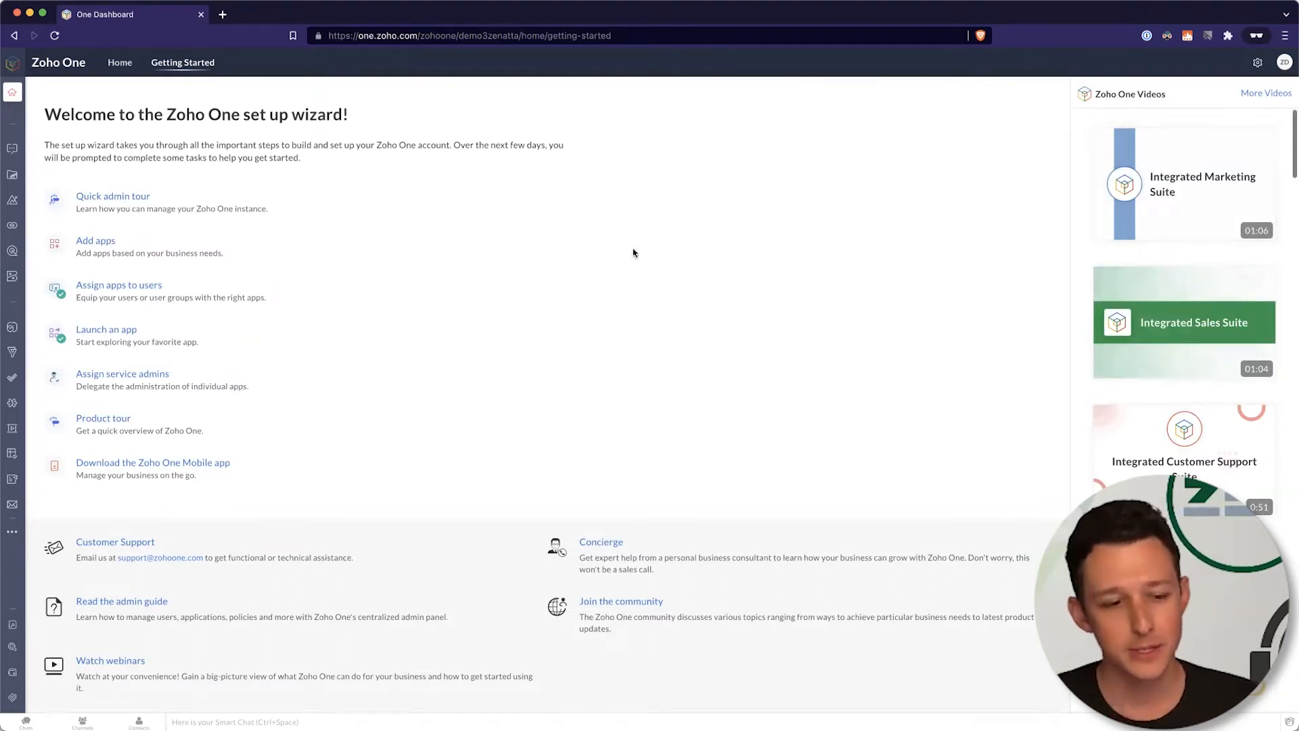
Switch from Getting Started to the home page and pin the Projects app.
click(119, 63)
mouse_move(21, 130)
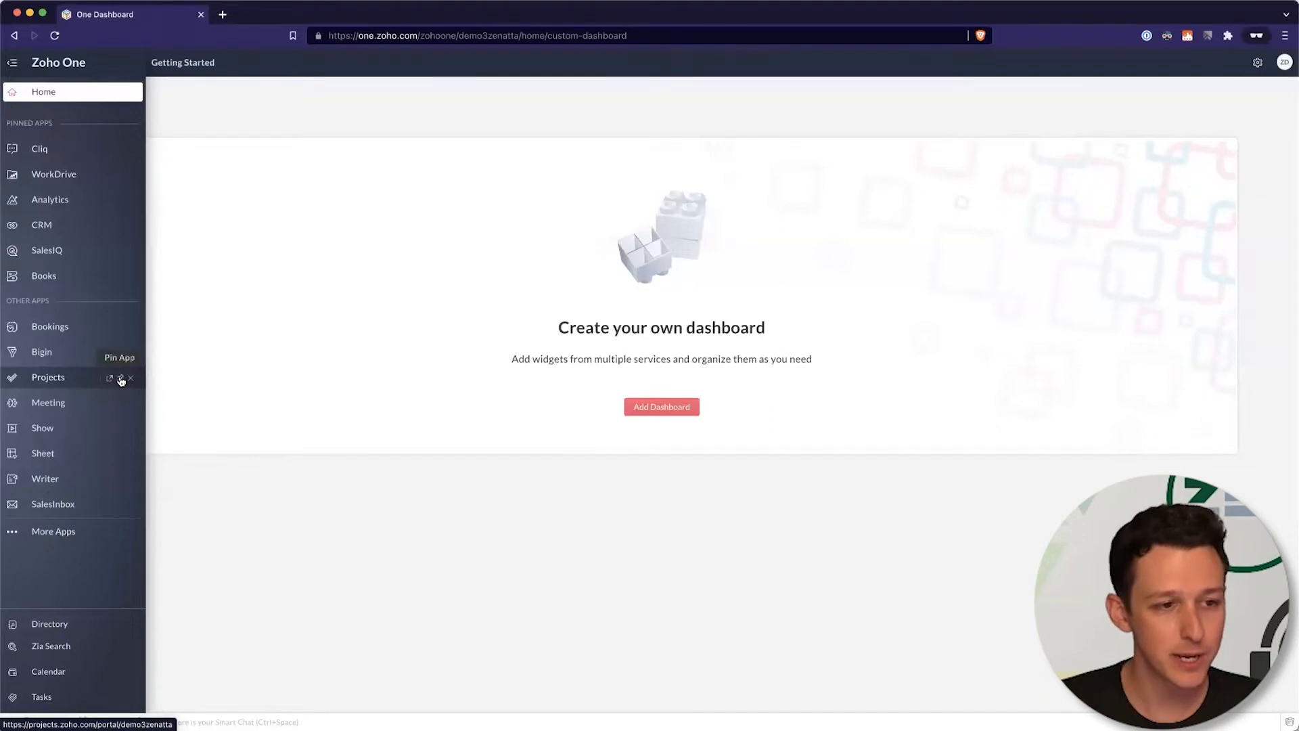
click(120, 379)
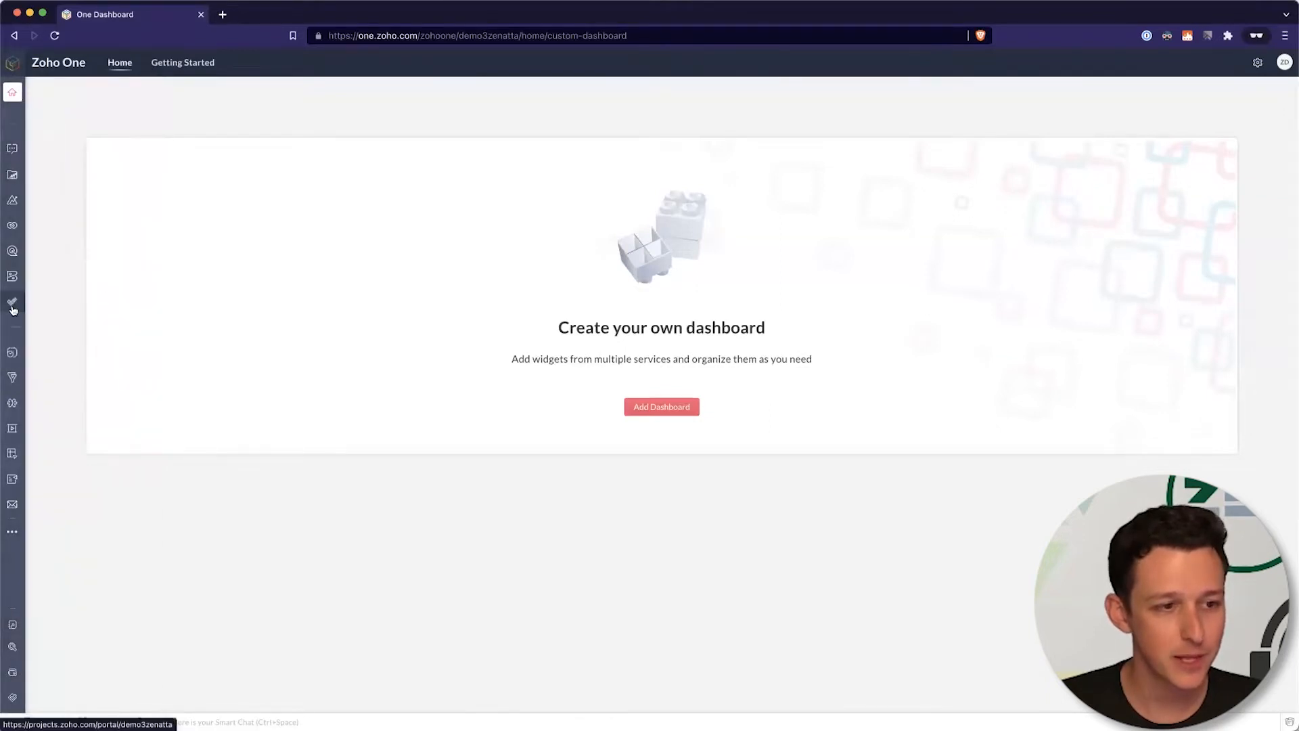
mouse_move(12, 309)
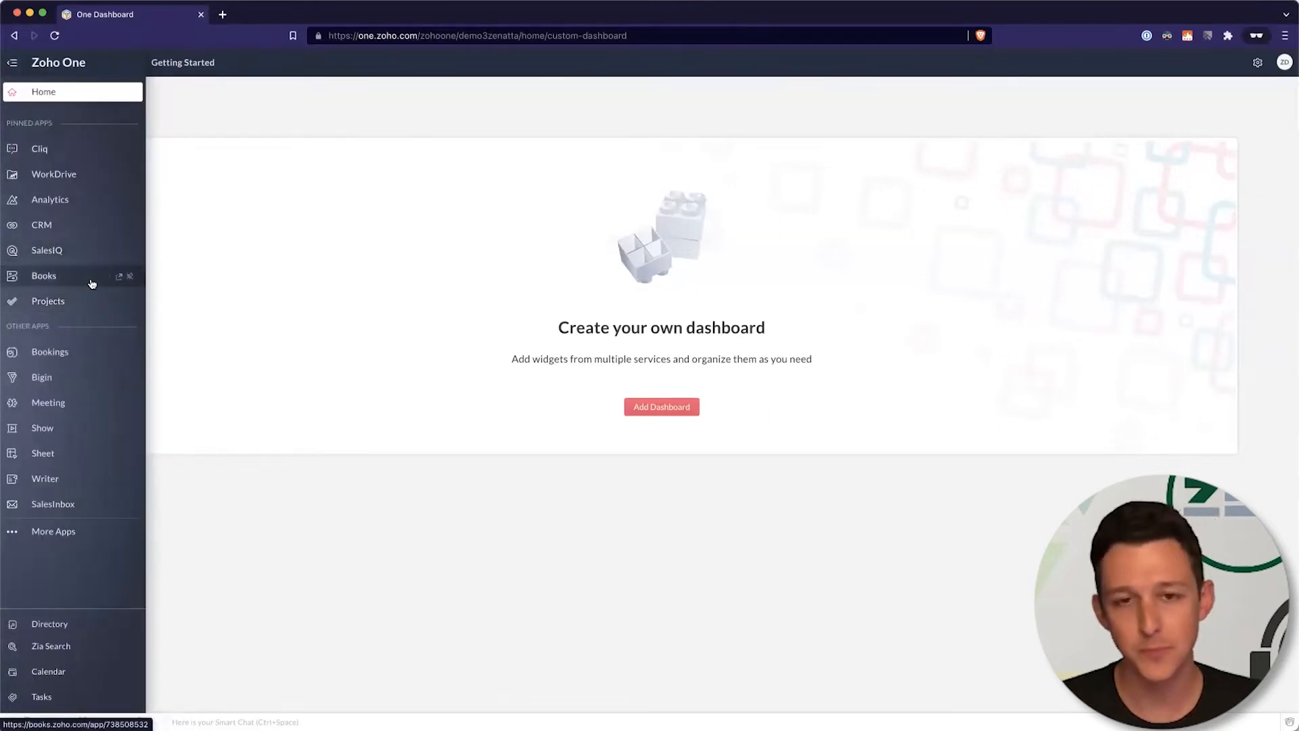
Open the pinned CRM app to view its home page, and return to the Zoho One home page.
click(62, 227)
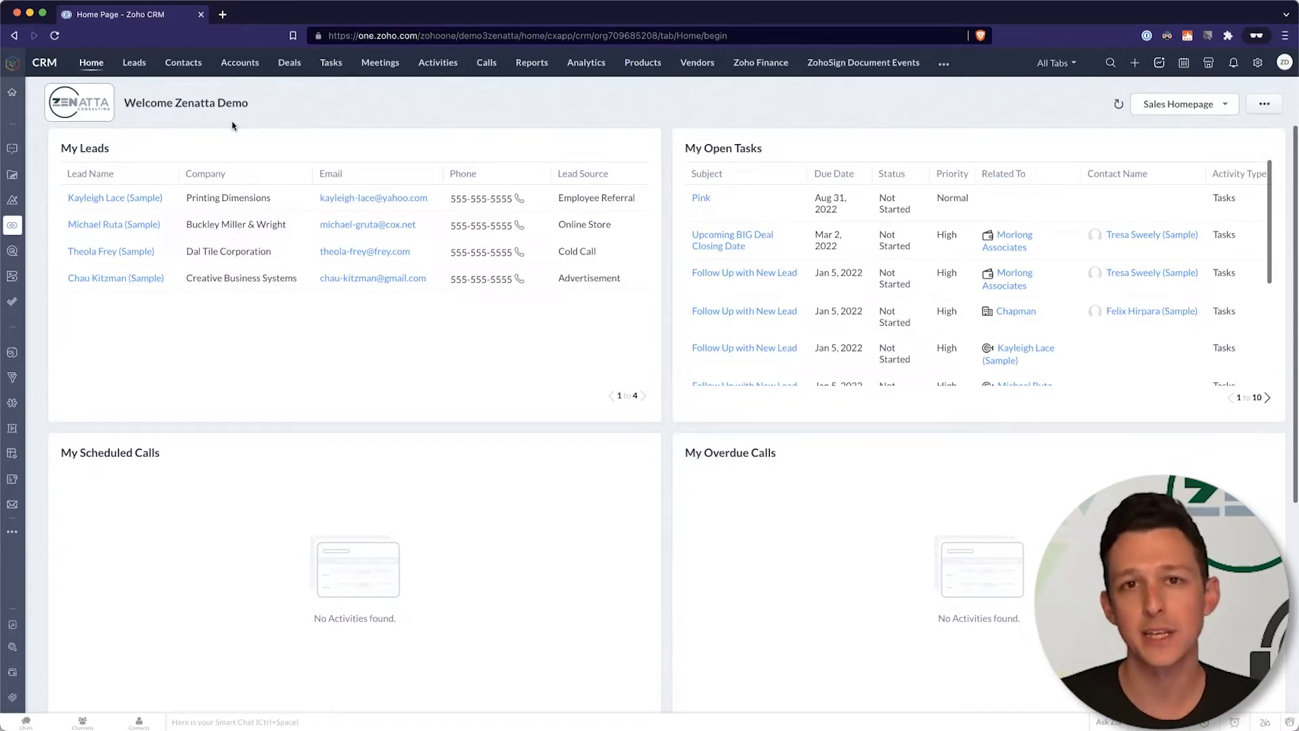
click(14, 96)
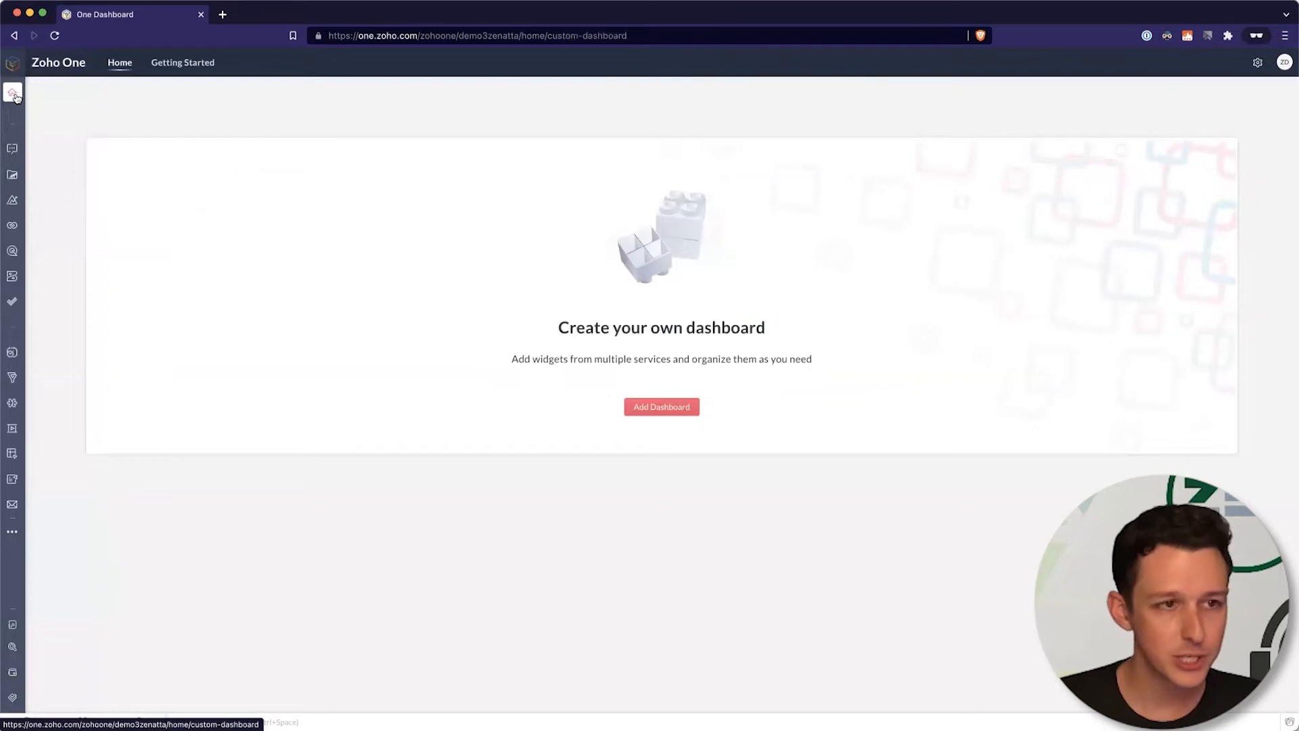
mouse_move(12, 96)
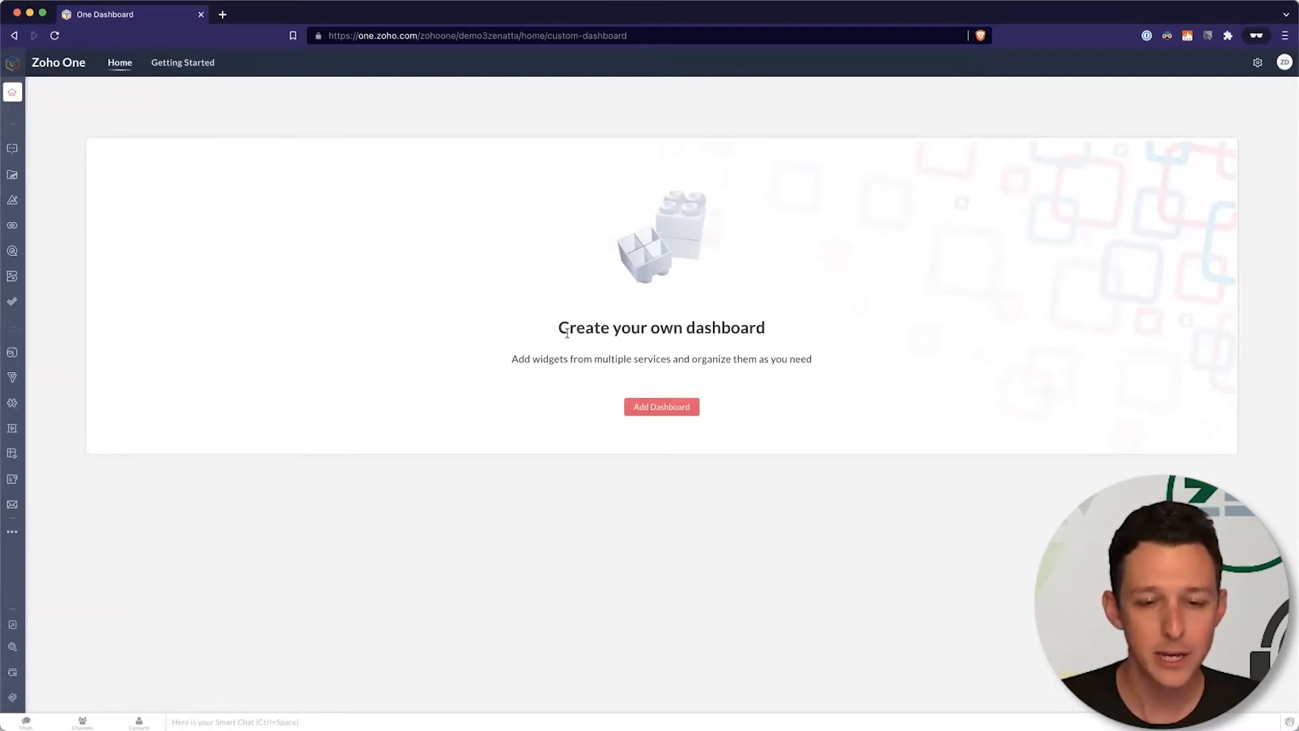
Start a new custom dashboard and go through its introductory tips on naming, visibility and widgets to the end.
click(648, 407)
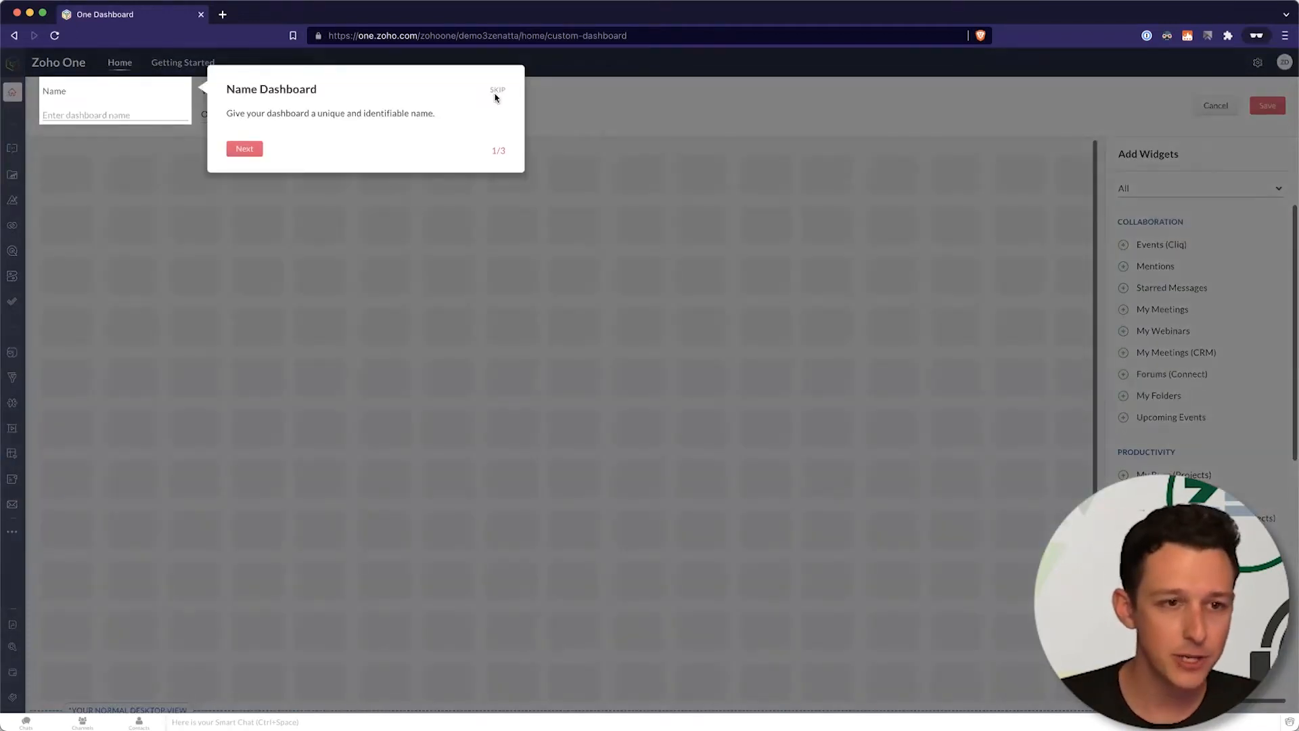
click(248, 150)
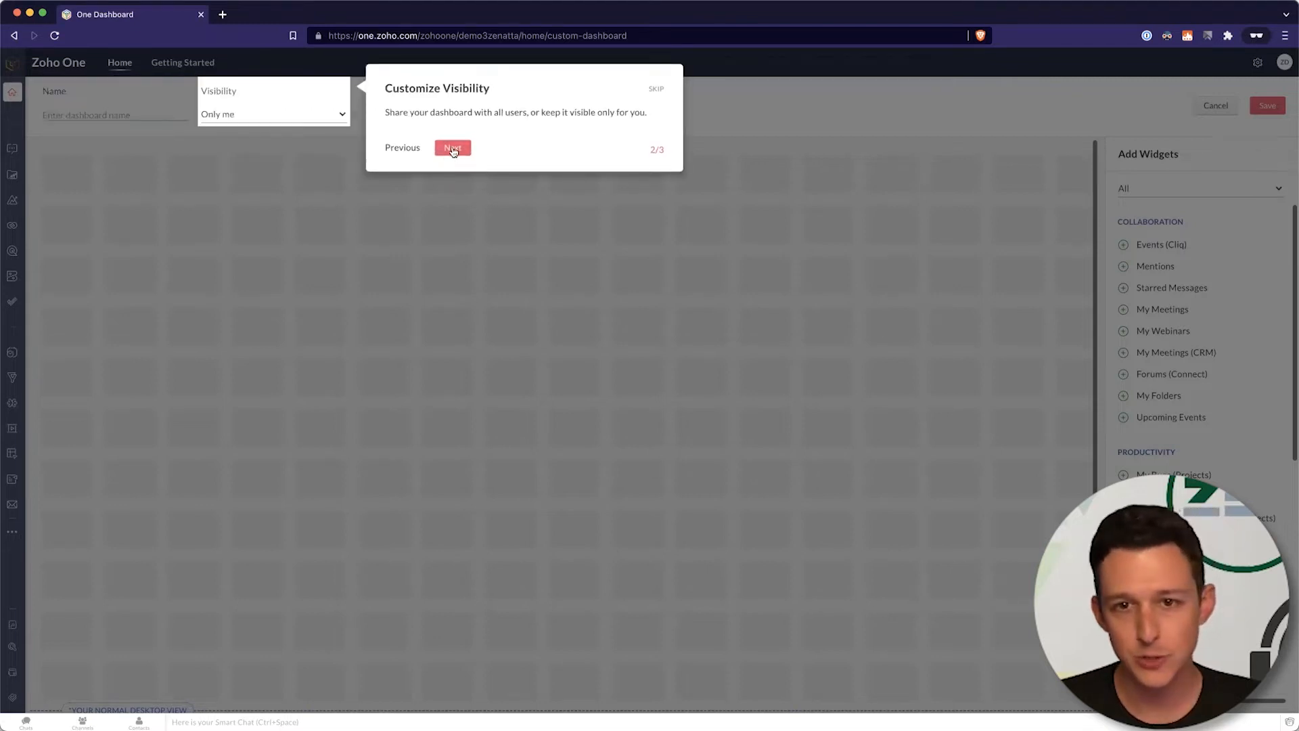
click(453, 150)
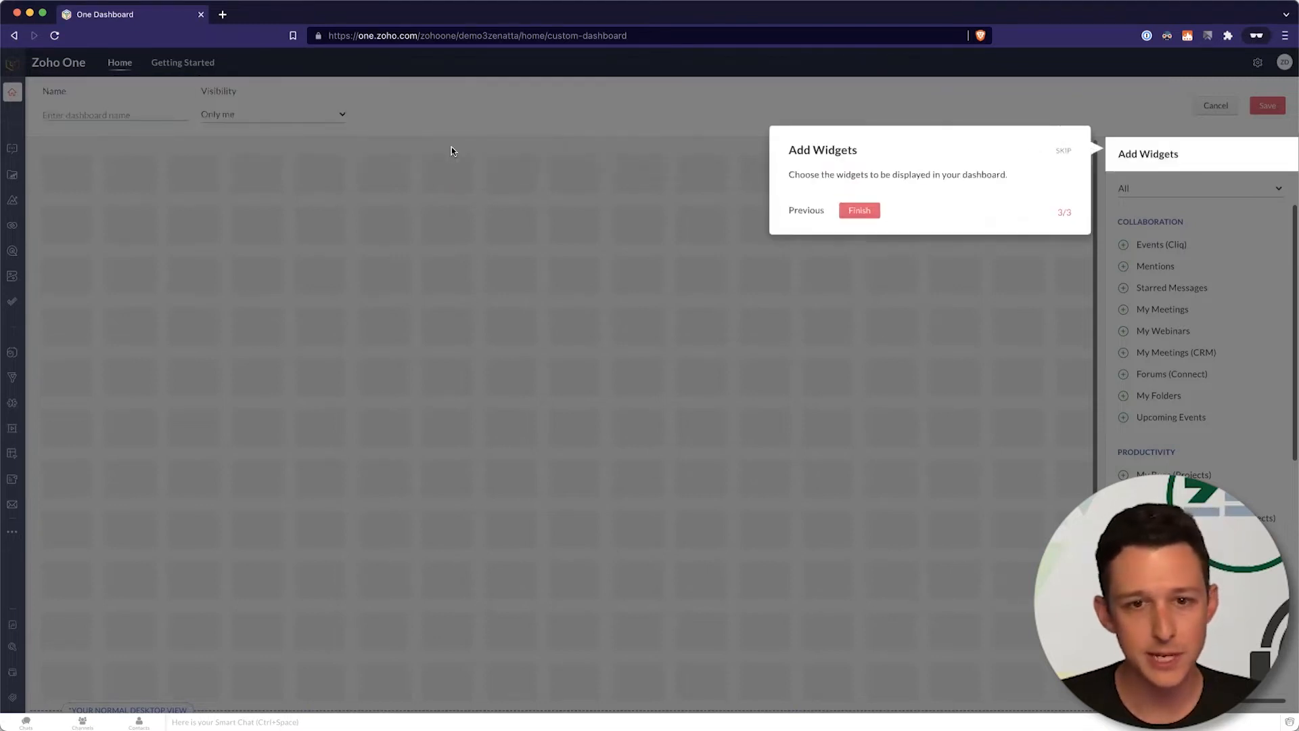
click(858, 209)
Name the dashboard "Primary Dashboard" and set its visibility to Everyone.
click(96, 113)
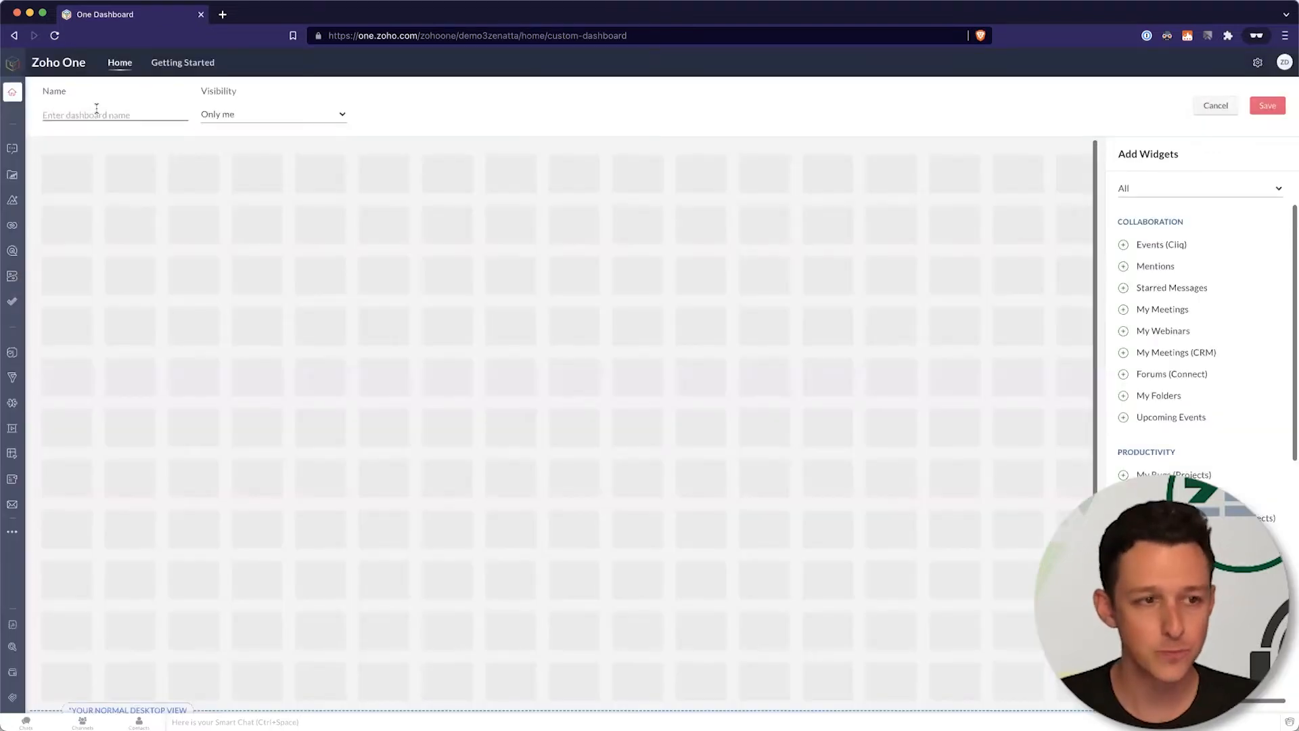
text(Prima)
text(ry Dashboa)
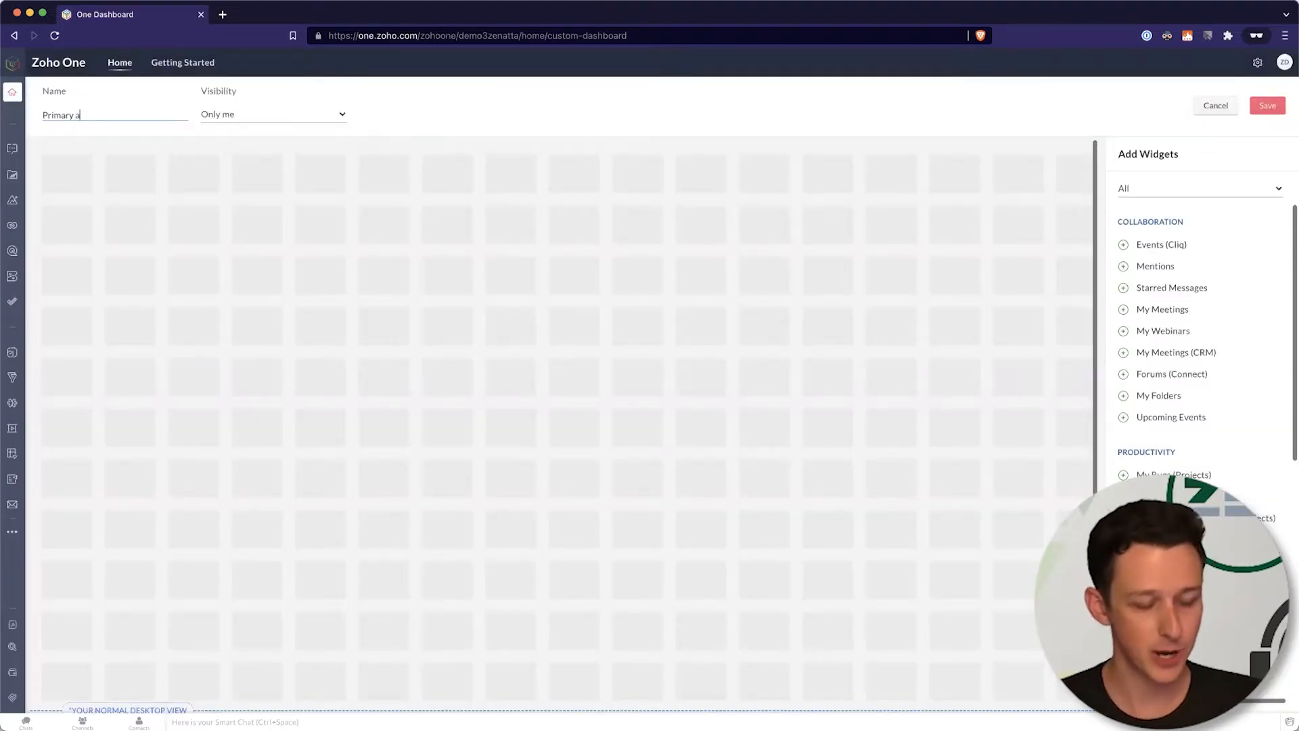
text(rd)
click(232, 116)
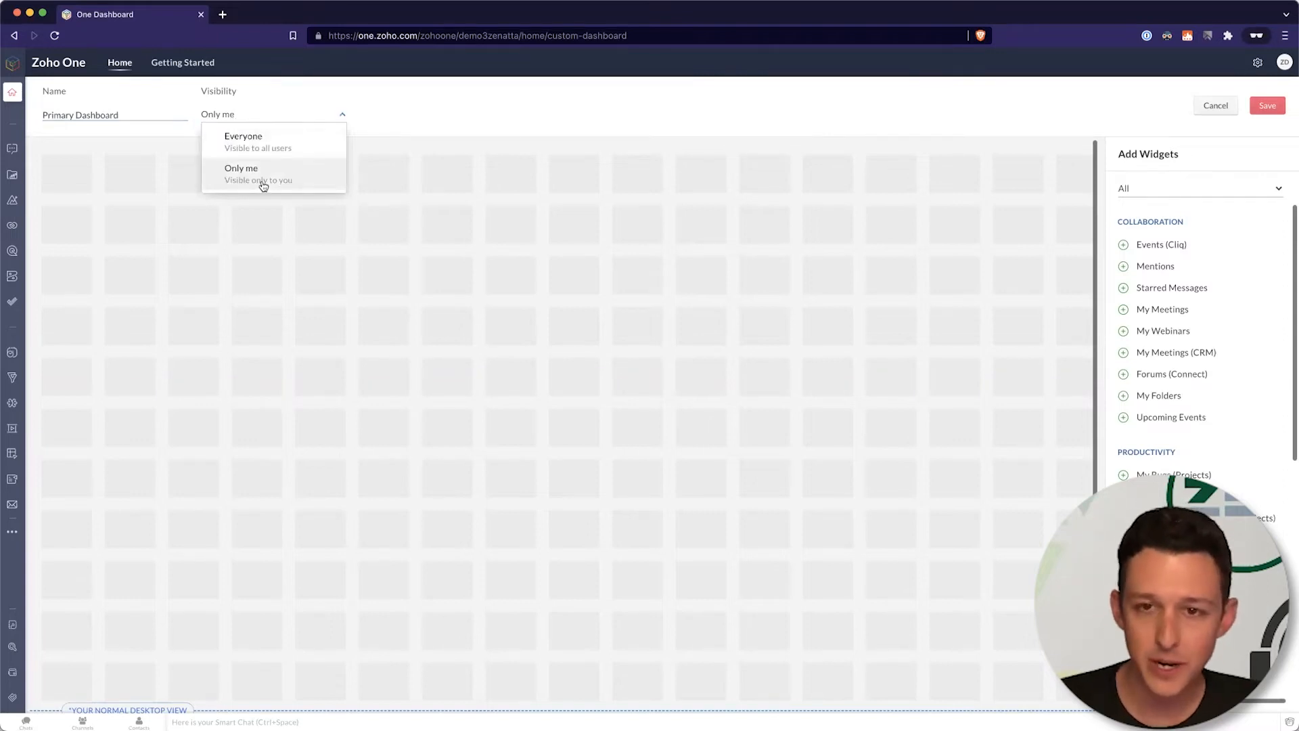
click(275, 144)
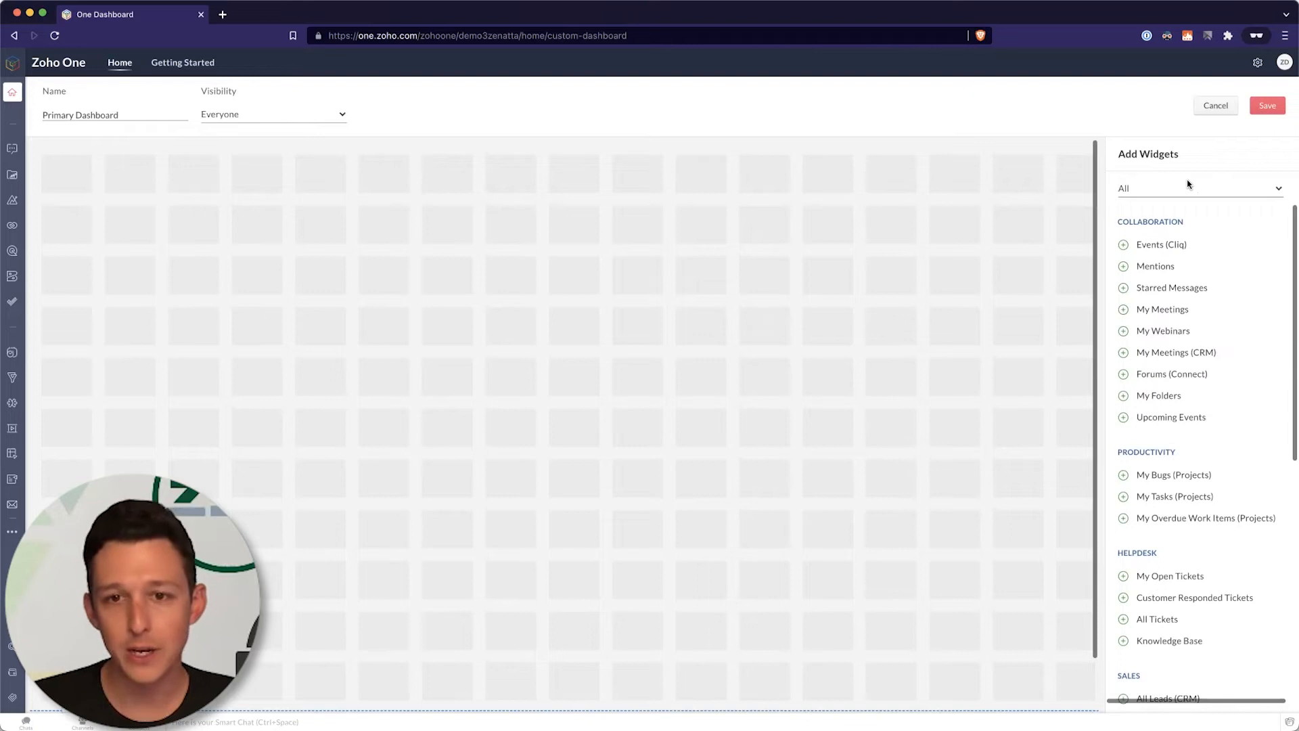
Add the My Meetings widget from Collaboration and the My Tasks (Projects) widget from Productivity to the dashboard.
scroll(1175, 304, down, 5)
scroll(1175, 345, down, 2)
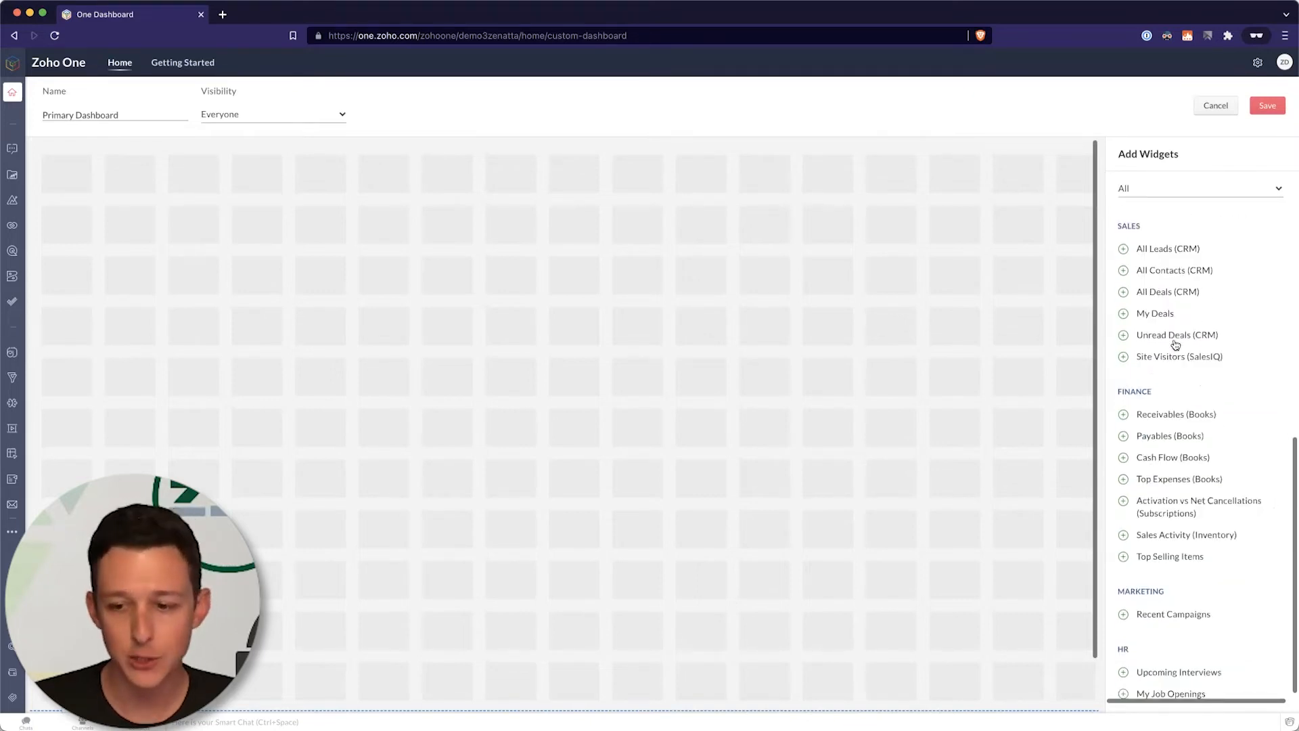
scroll(1175, 476, up, 8)
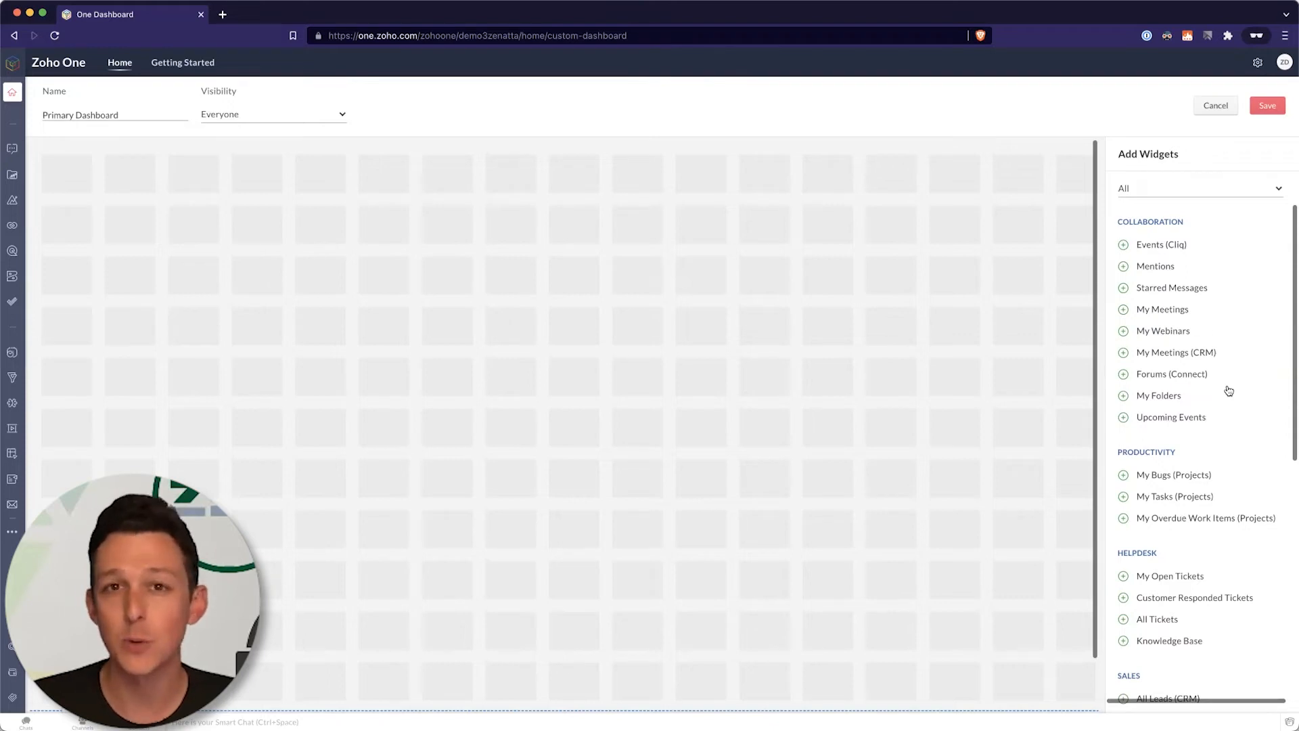
scroll(1137, 360, down, 2)
scroll(1139, 363, up, 2)
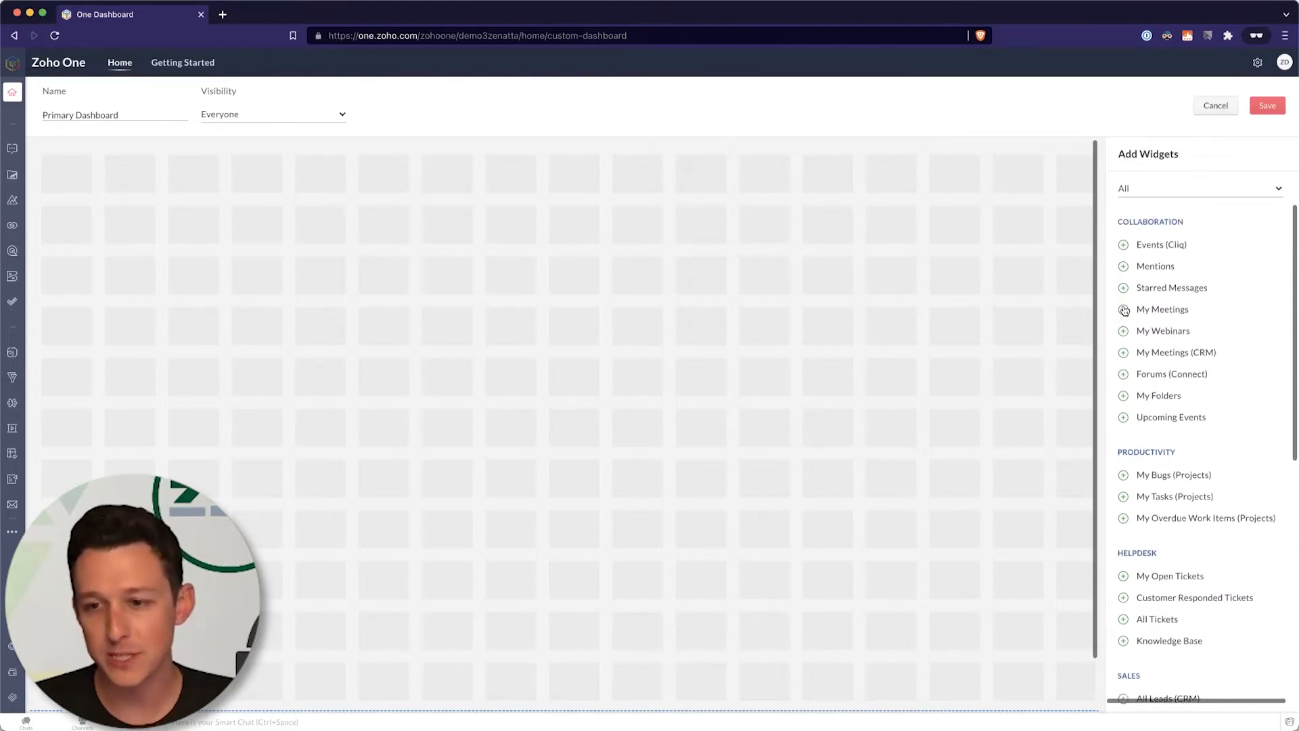
click(1124, 311)
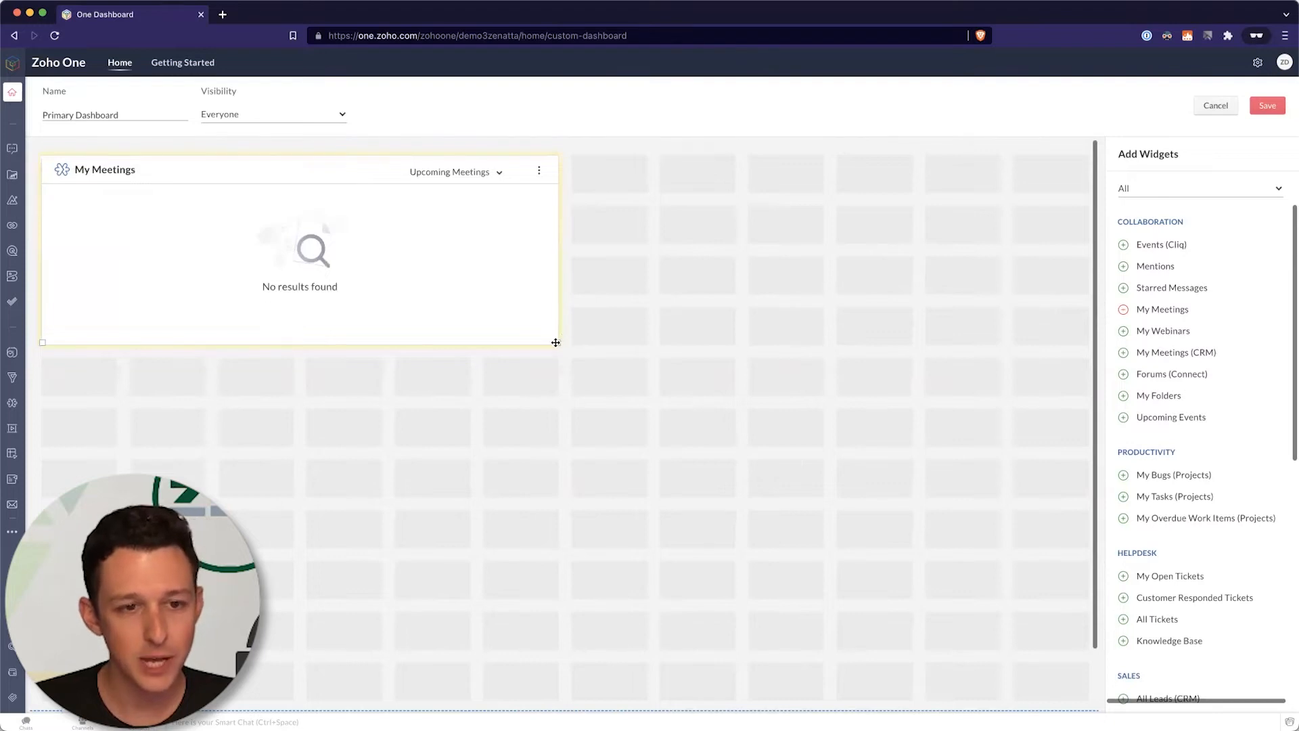
scroll(1165, 352, down, 5)
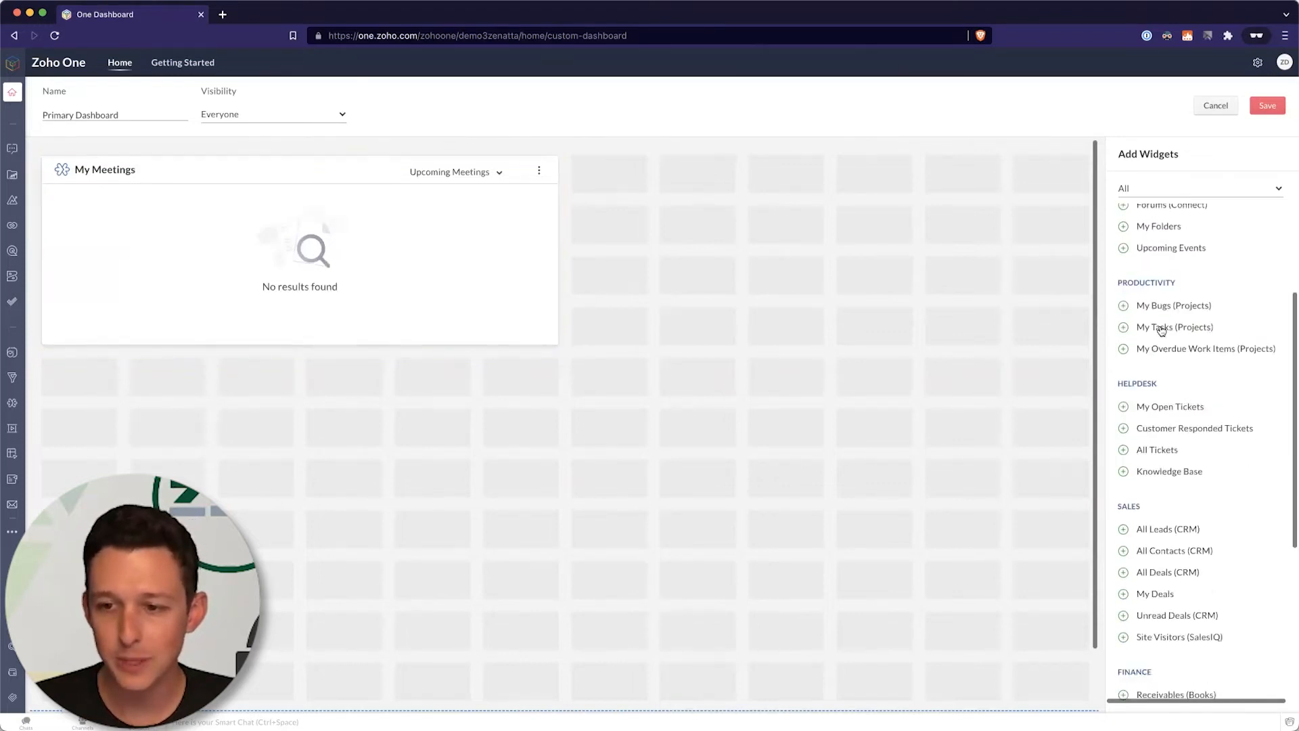
click(1123, 326)
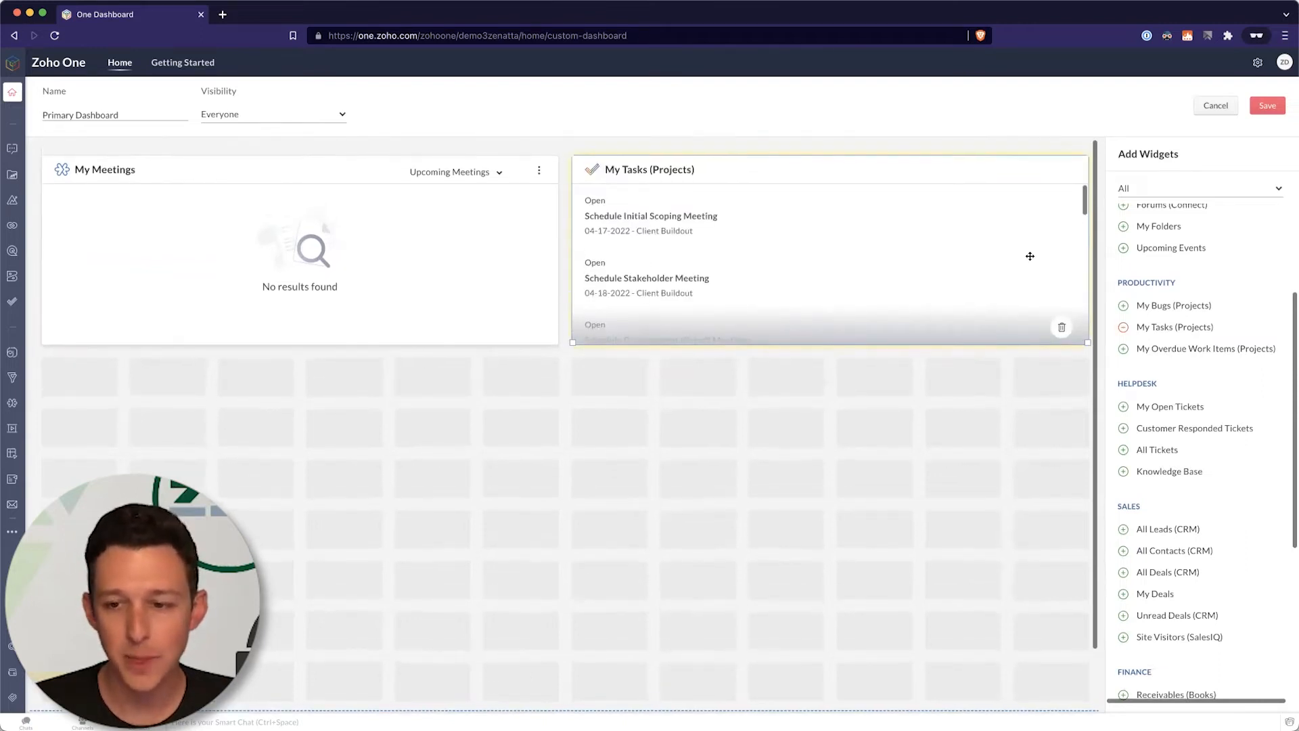
Add the My Open Tickets widget from Helpdesk and the My Deals widget from Sales to the dashboard.
scroll(1185, 336, down, 1)
scroll(1186, 336, down, 1)
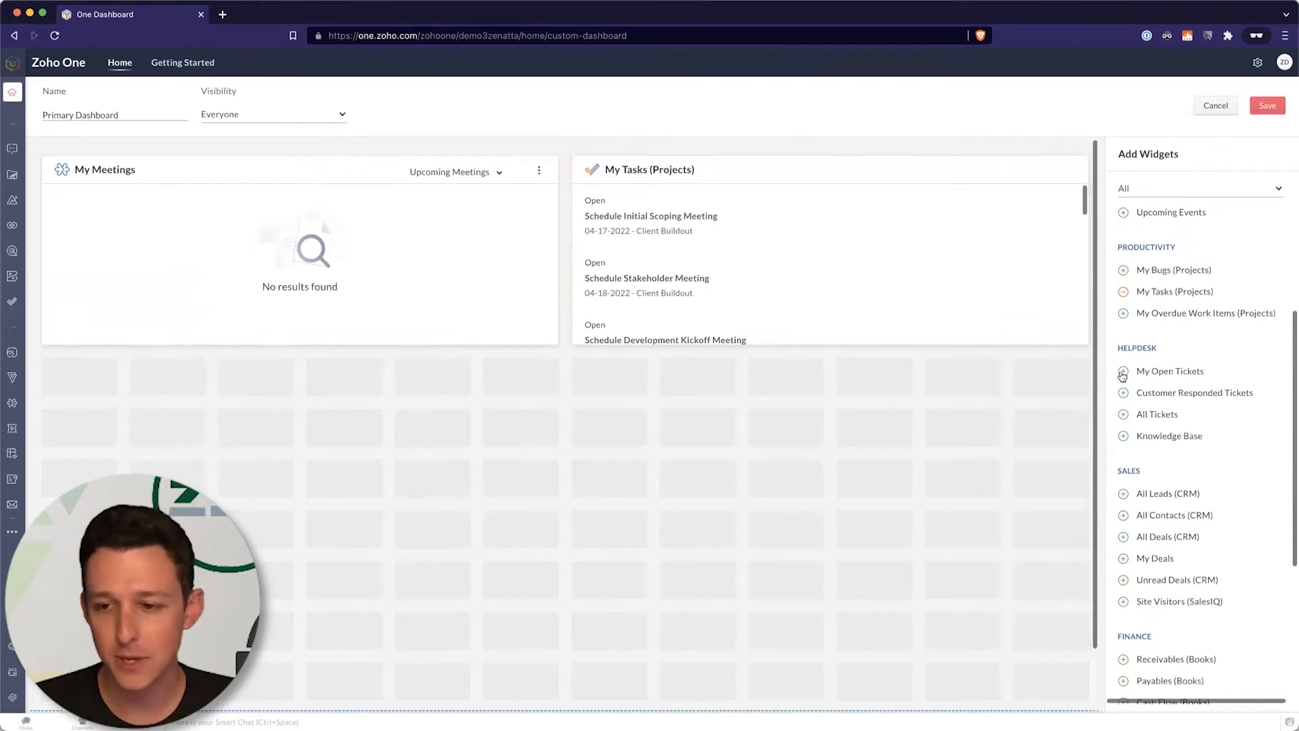
click(1122, 372)
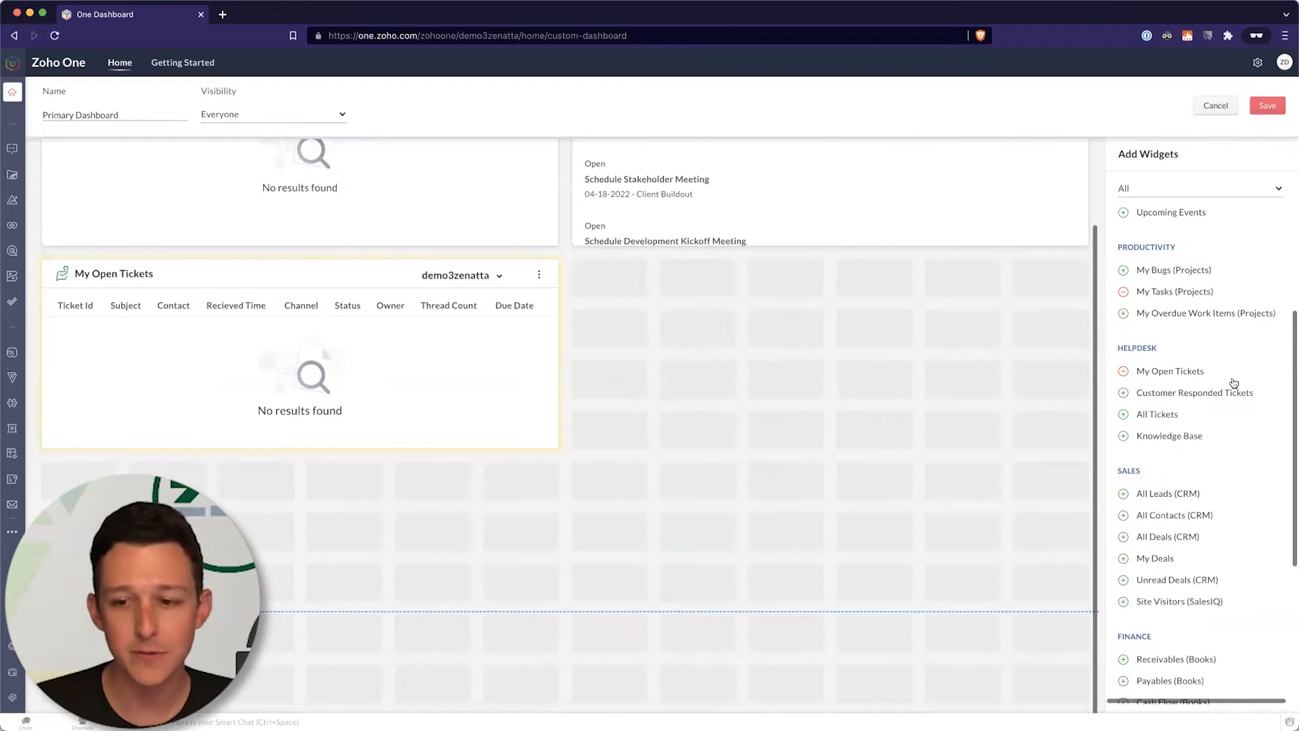
scroll(1140, 455, down, 1)
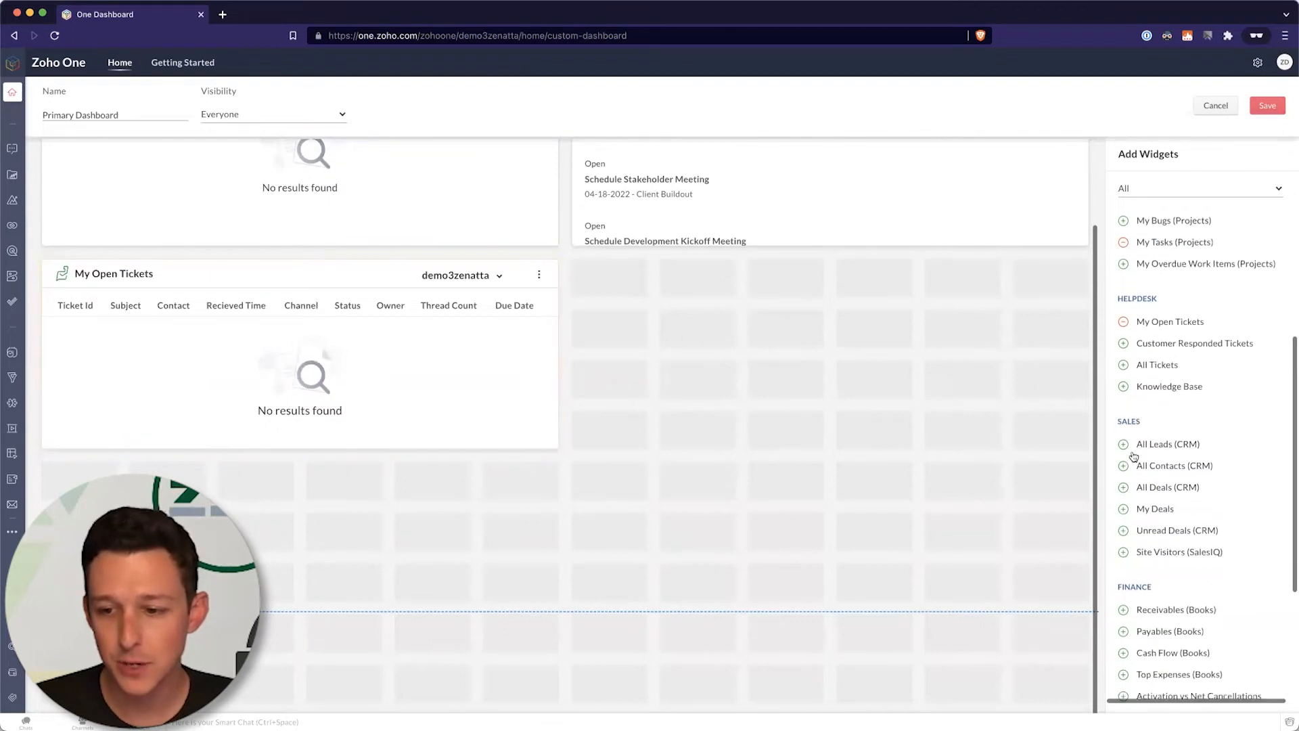
click(1123, 509)
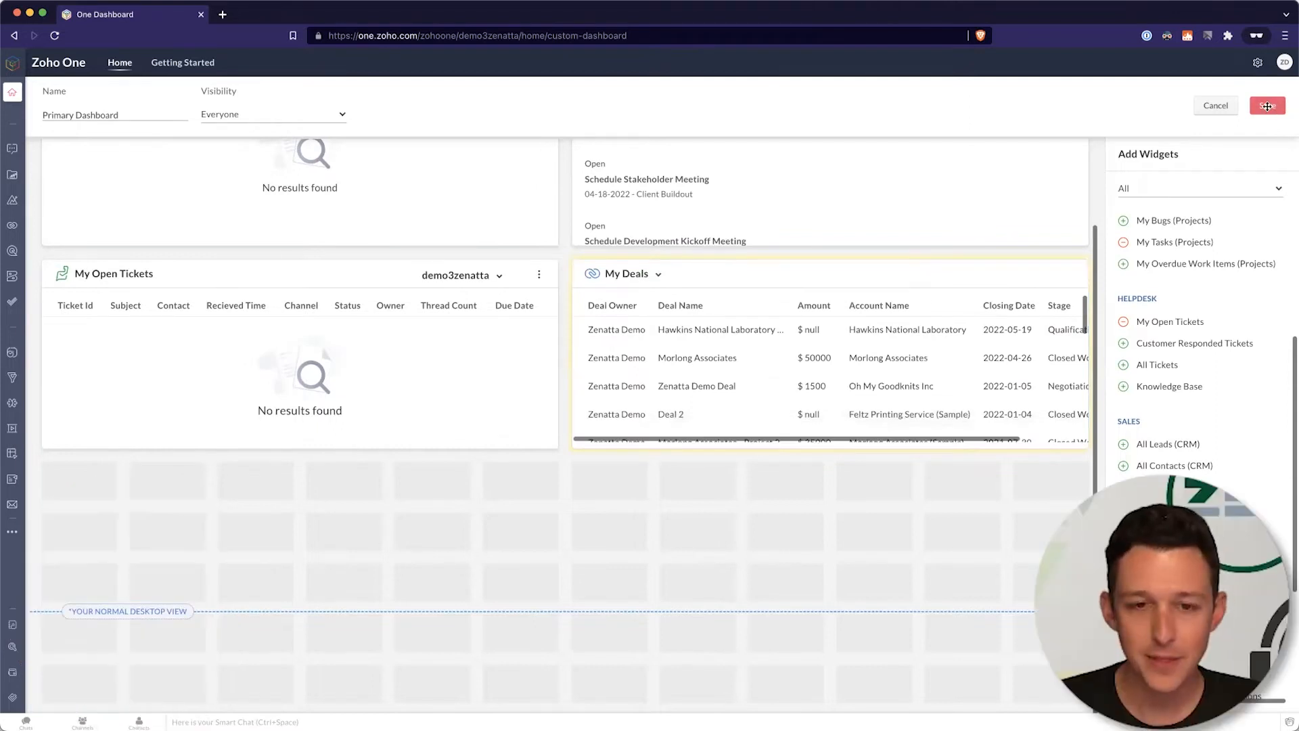
Place My Open Tickets beside My Meetings, My Tasks (Projects) below My Meetings and My Deals below My Open Tickets, and save the dashboard.
scroll(830, 354, up, 1)
scroll(898, 350, up, 1)
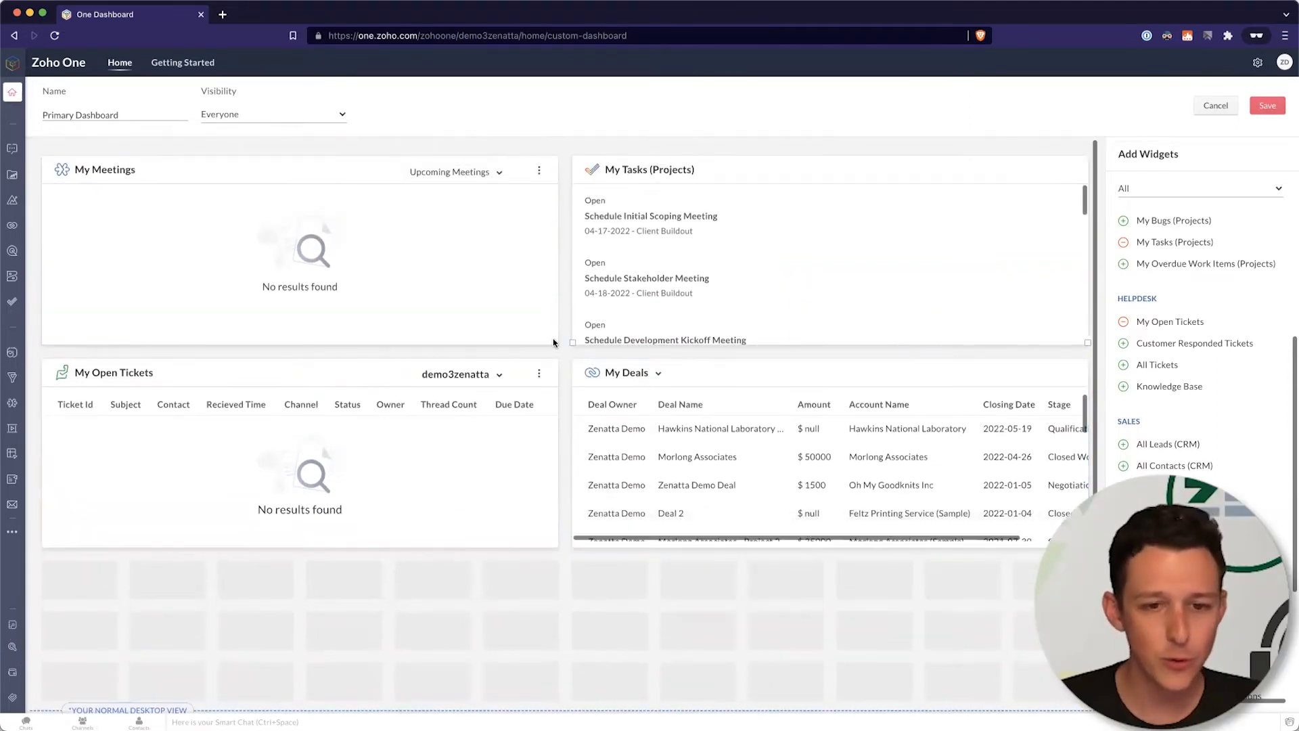
drag(463, 464, 890, 258)
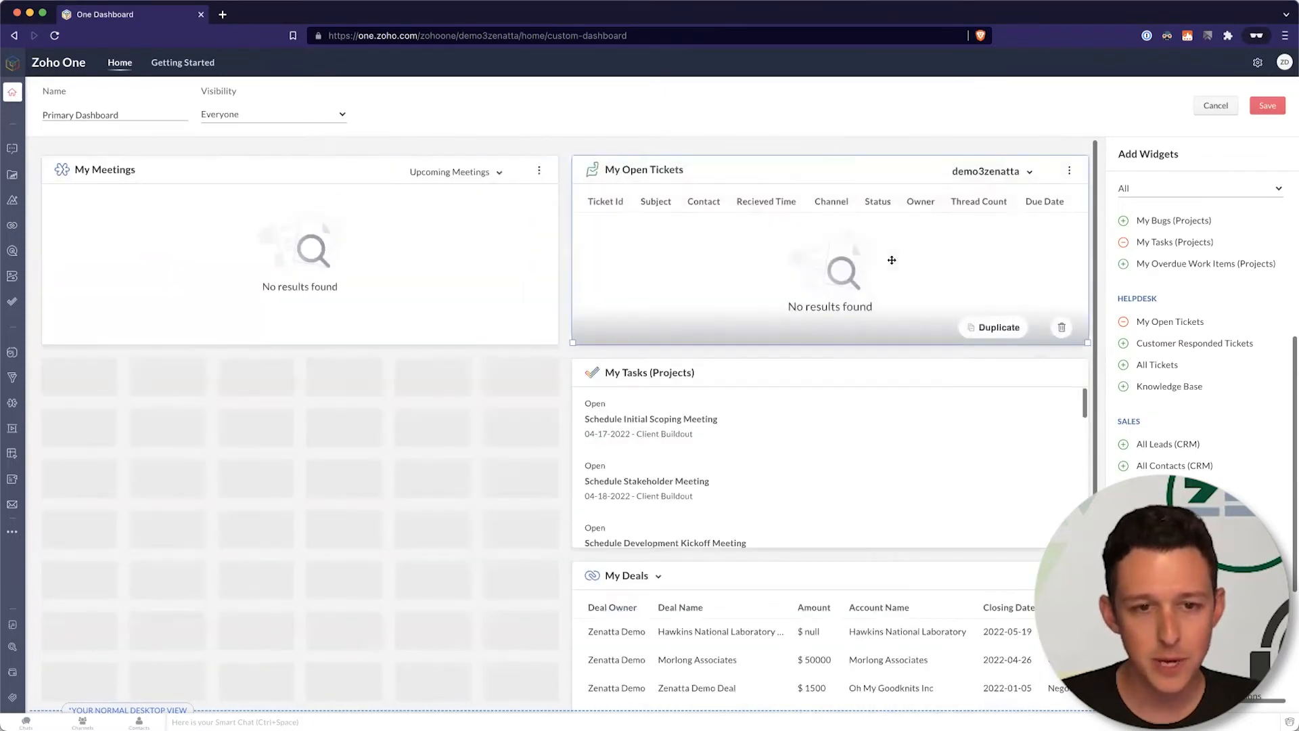
drag(282, 465, 192, 420)
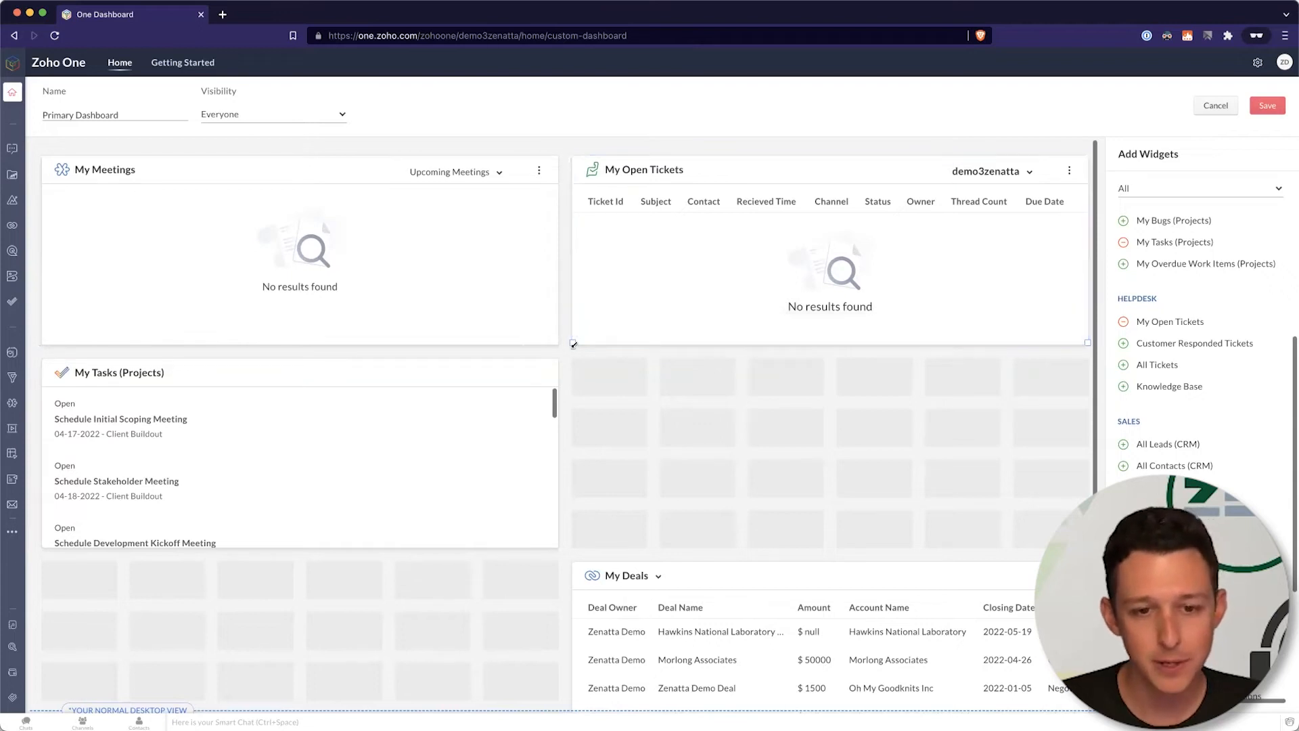
drag(688, 572, 694, 401)
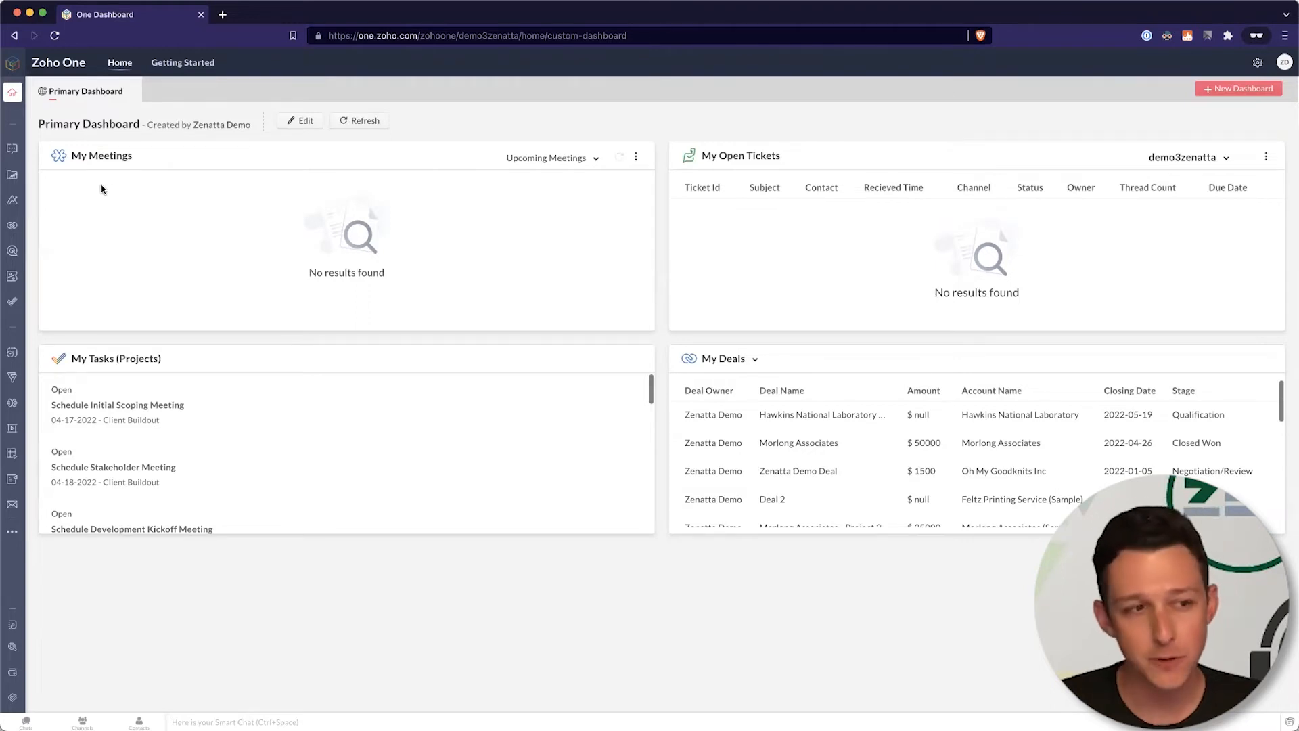
Open the Directory admin settings and review the dashboard's user, location and application sign-in details.
mouse_move(12, 209)
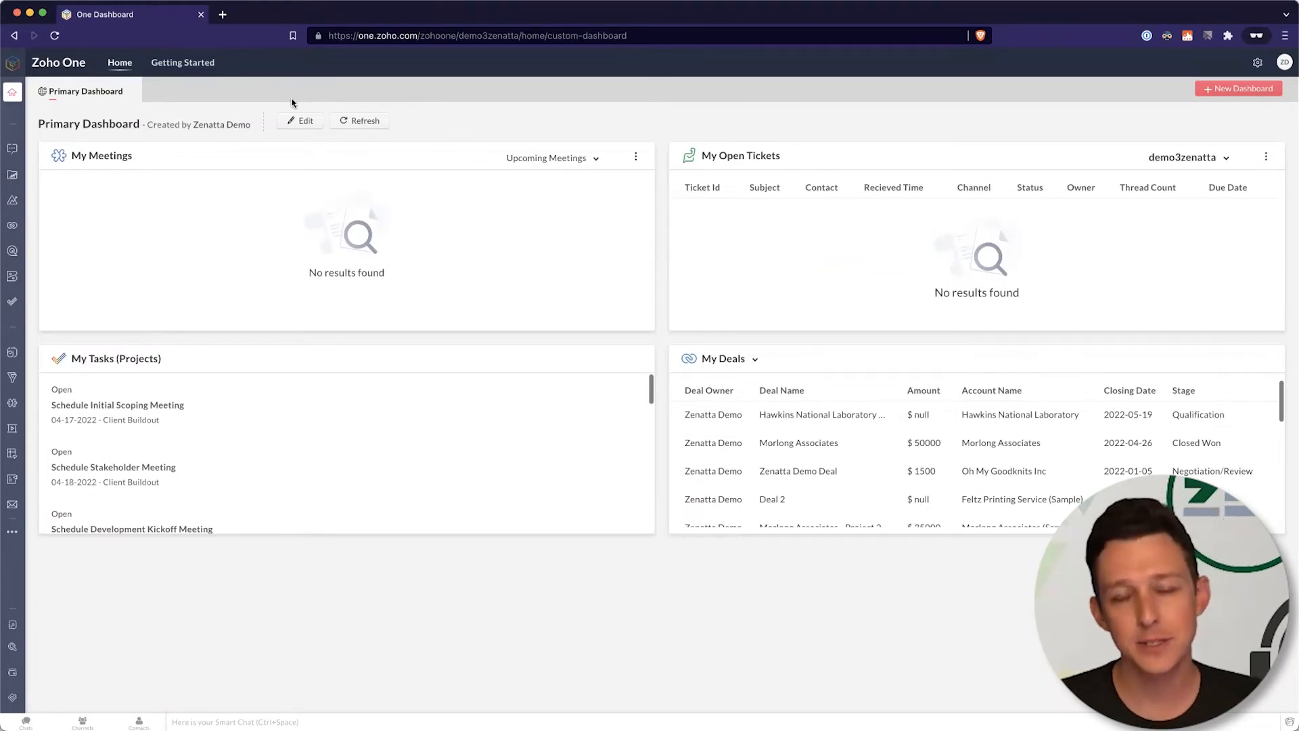
click(1257, 63)
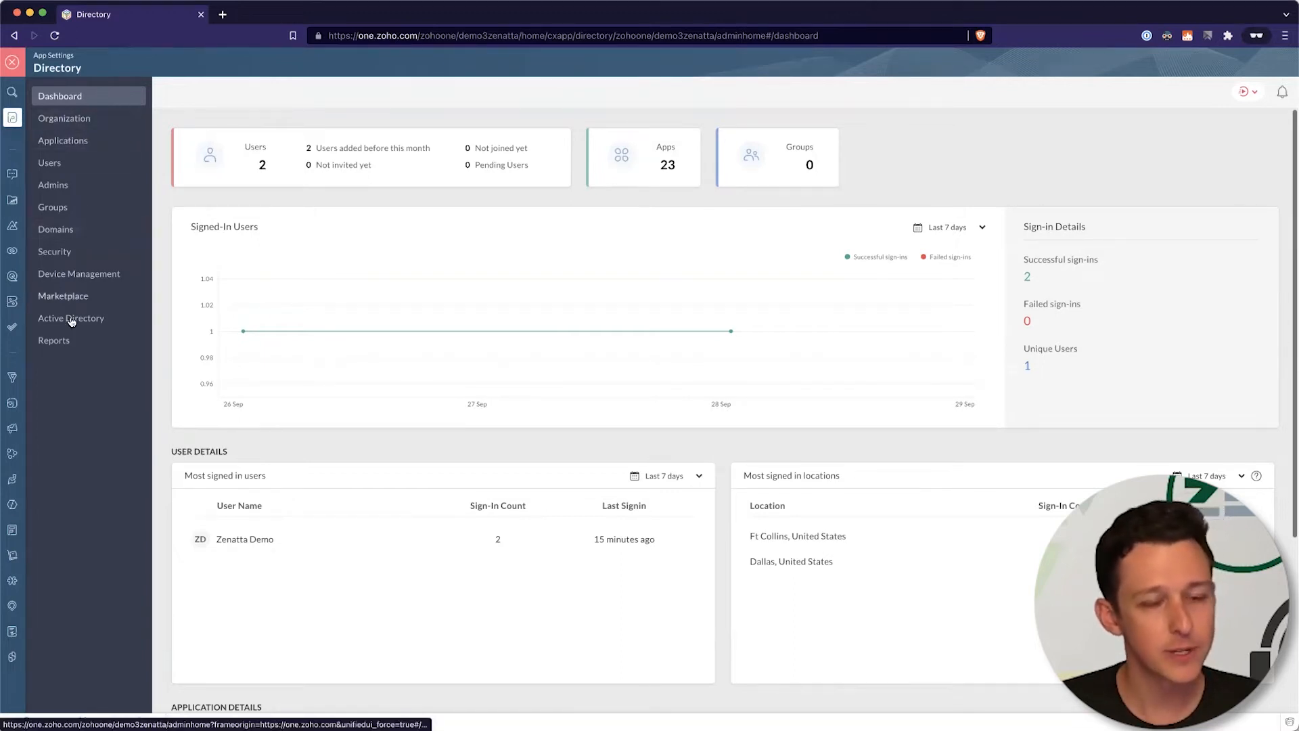
click(55, 341)
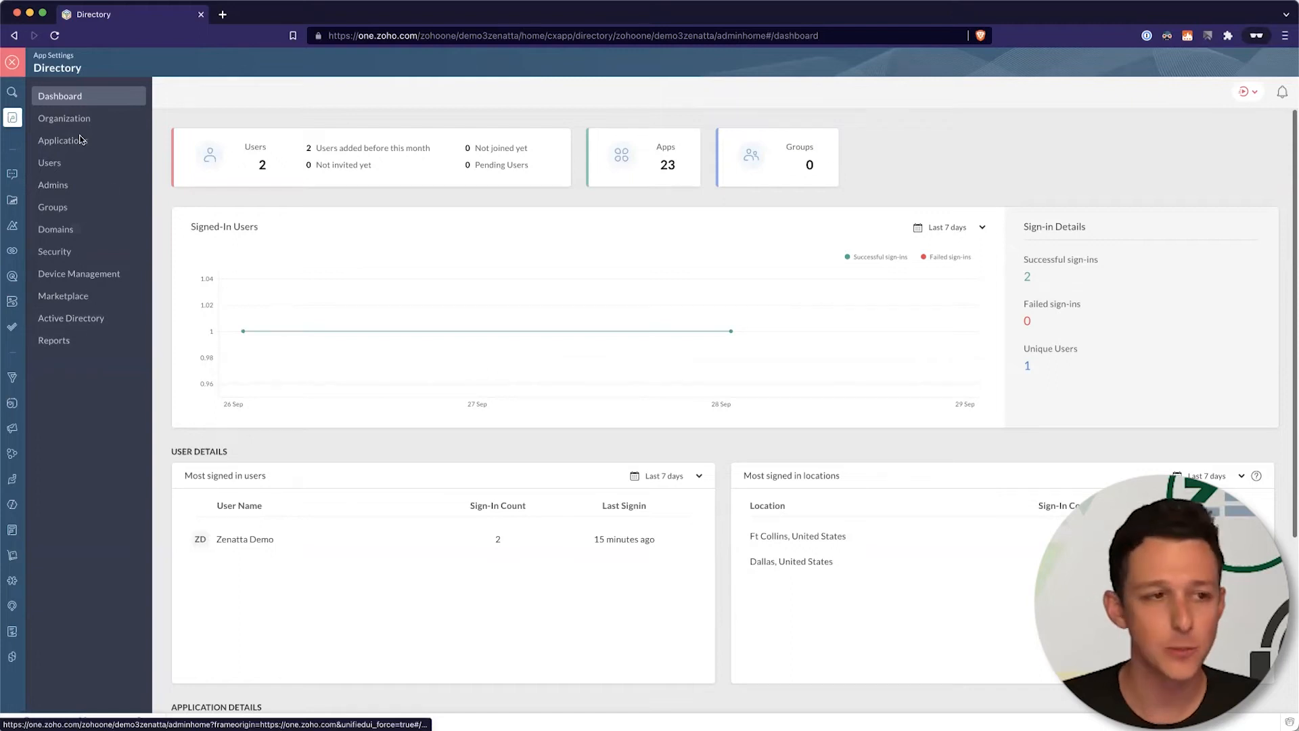
scroll(366, 271, down, 4)
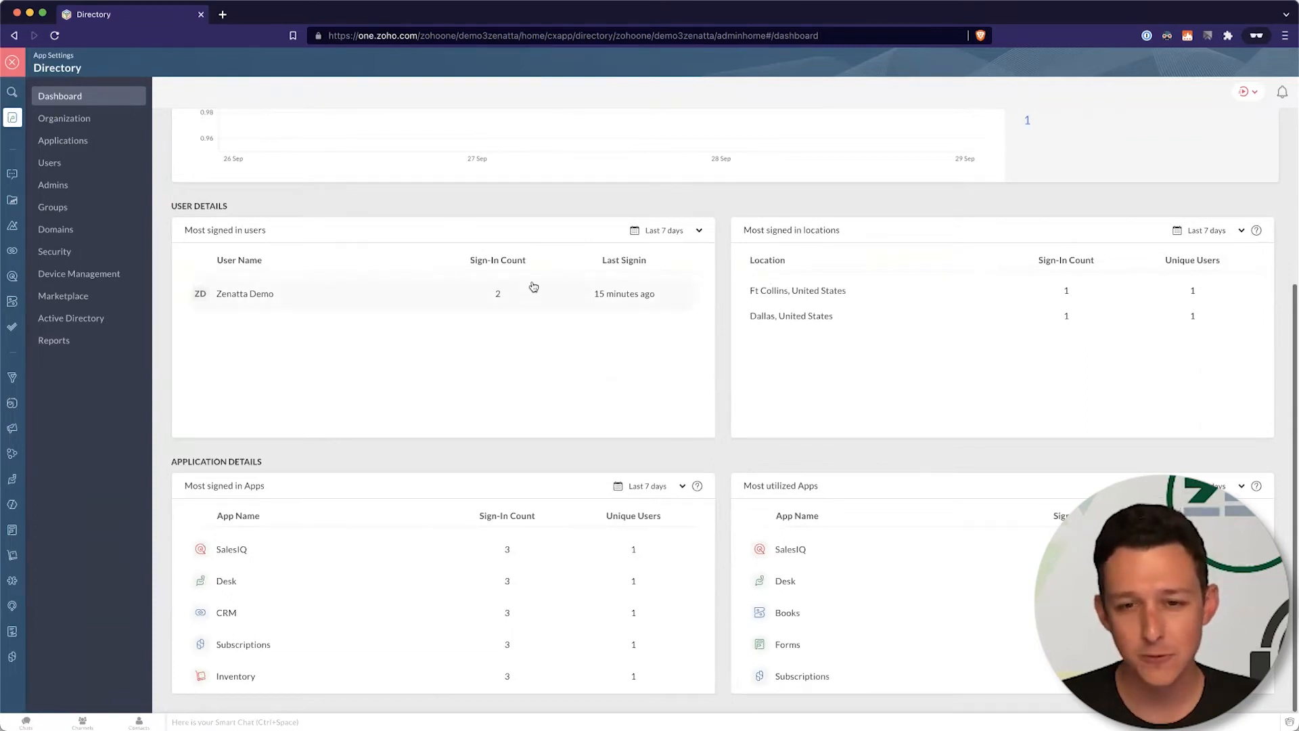
scroll(650, 201, up, 2)
scroll(650, 201, up, 2)
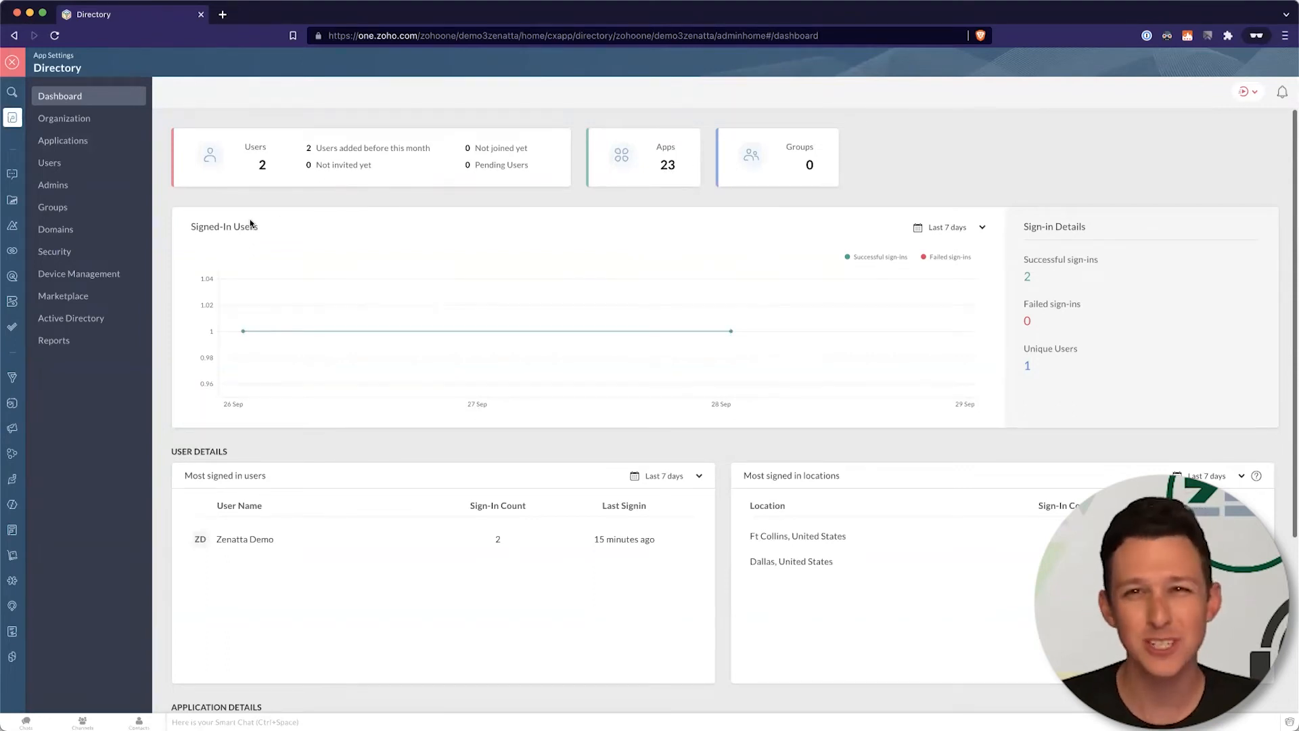
Open the organization information in the Directory settings.
click(104, 120)
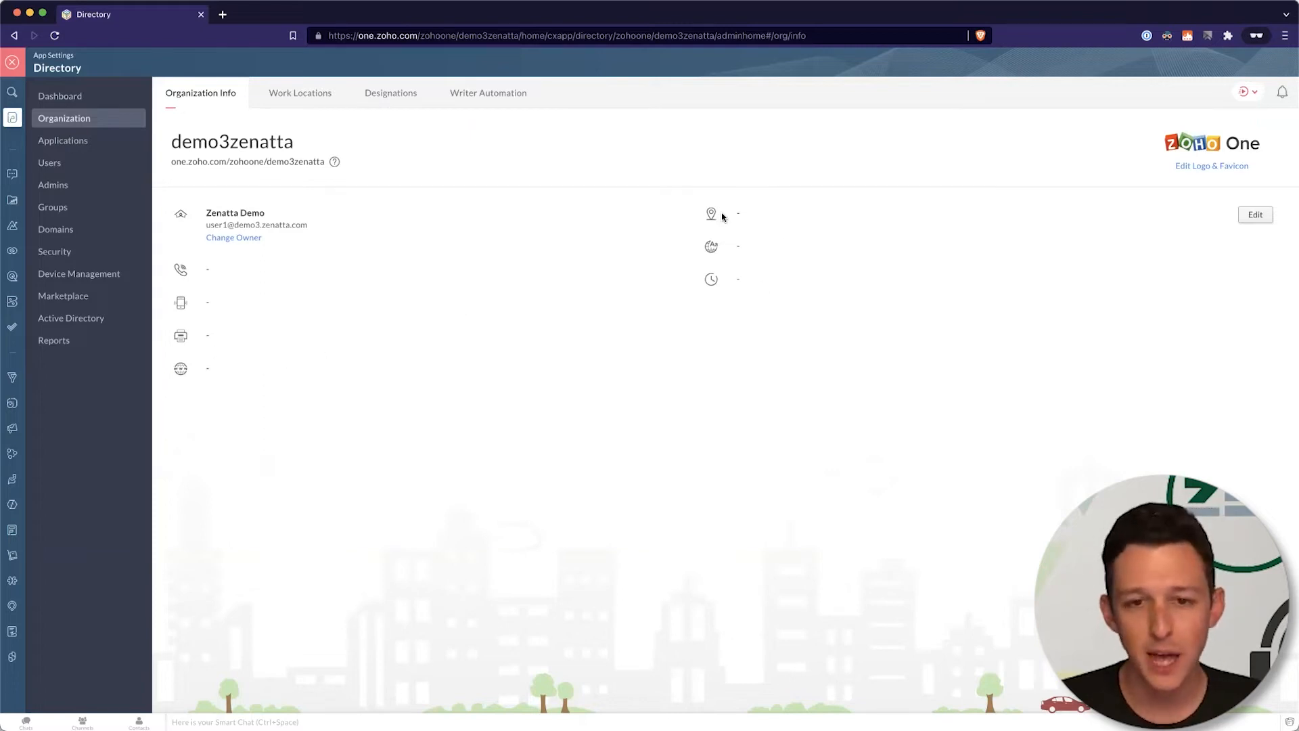
Review the organization's work locations and designations, including the form for adding a designation, and close the form without adding one.
click(314, 96)
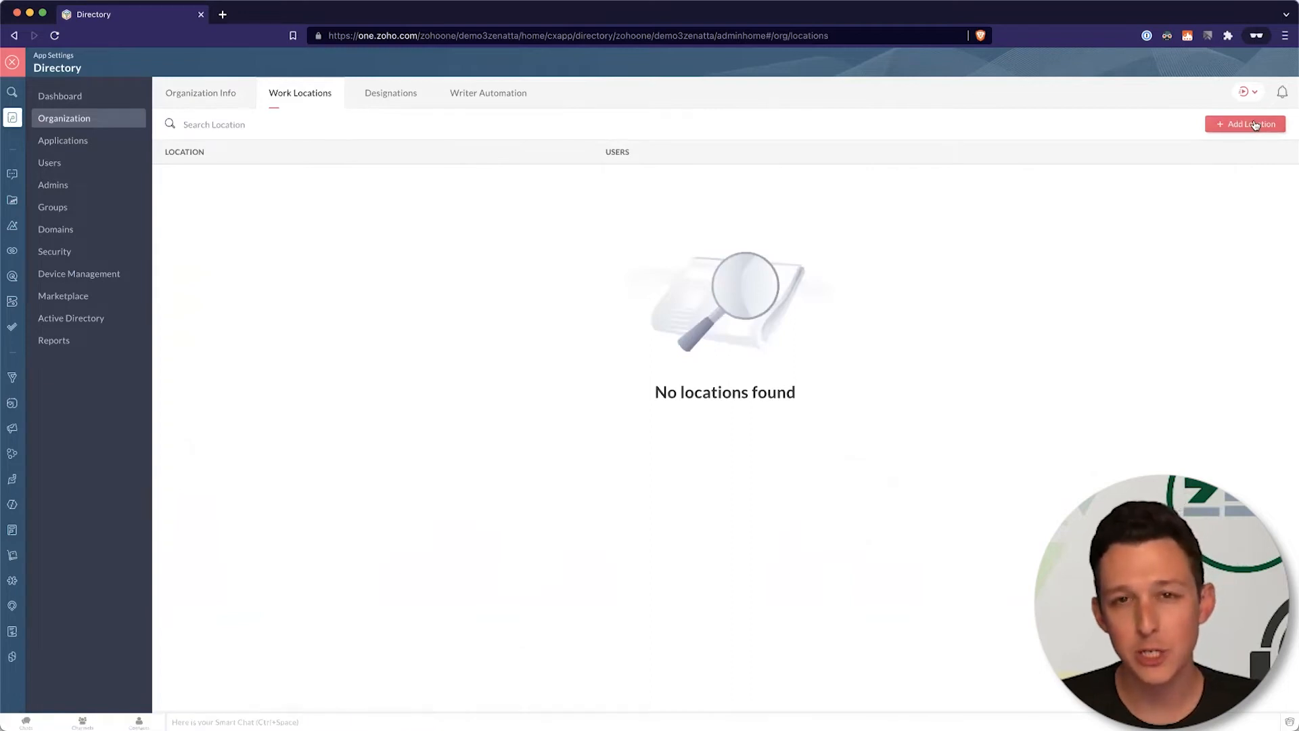
click(391, 97)
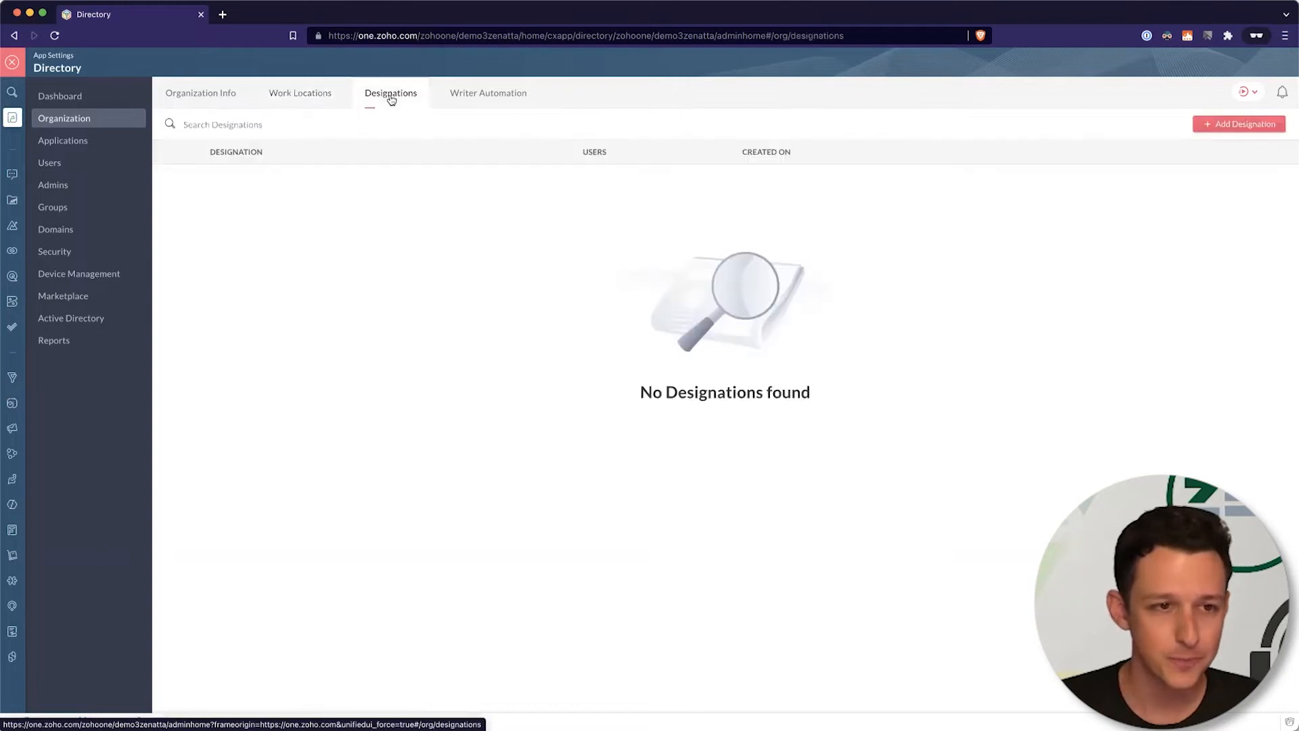
click(1211, 124)
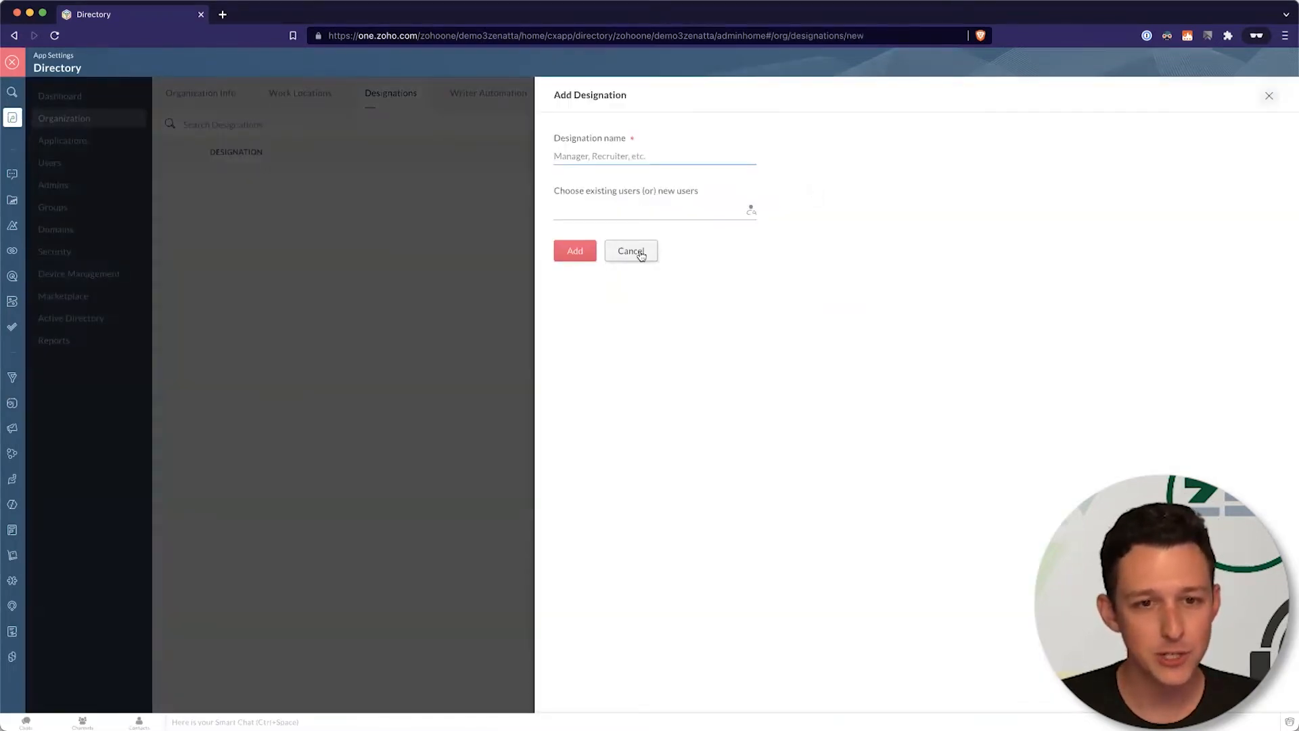
click(633, 253)
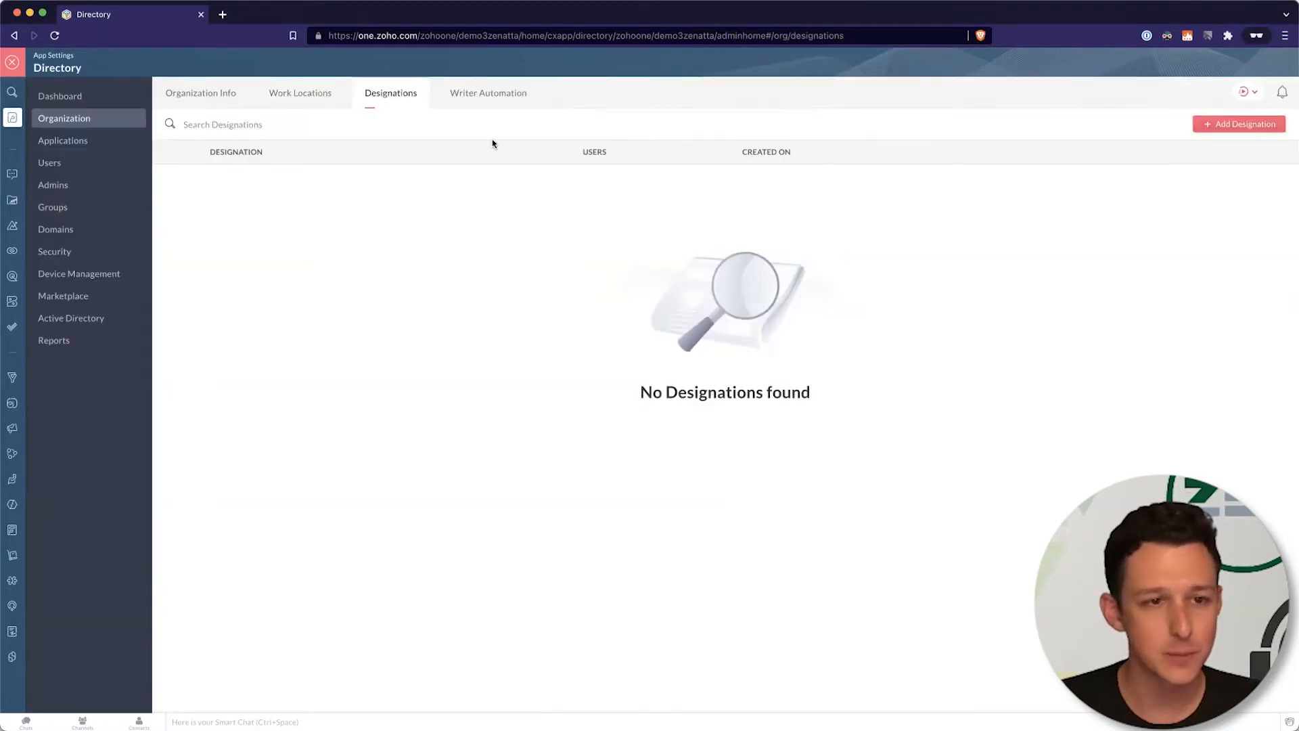
Open the applications list in the Directory settings and review the active apps with their owners and members.
click(84, 148)
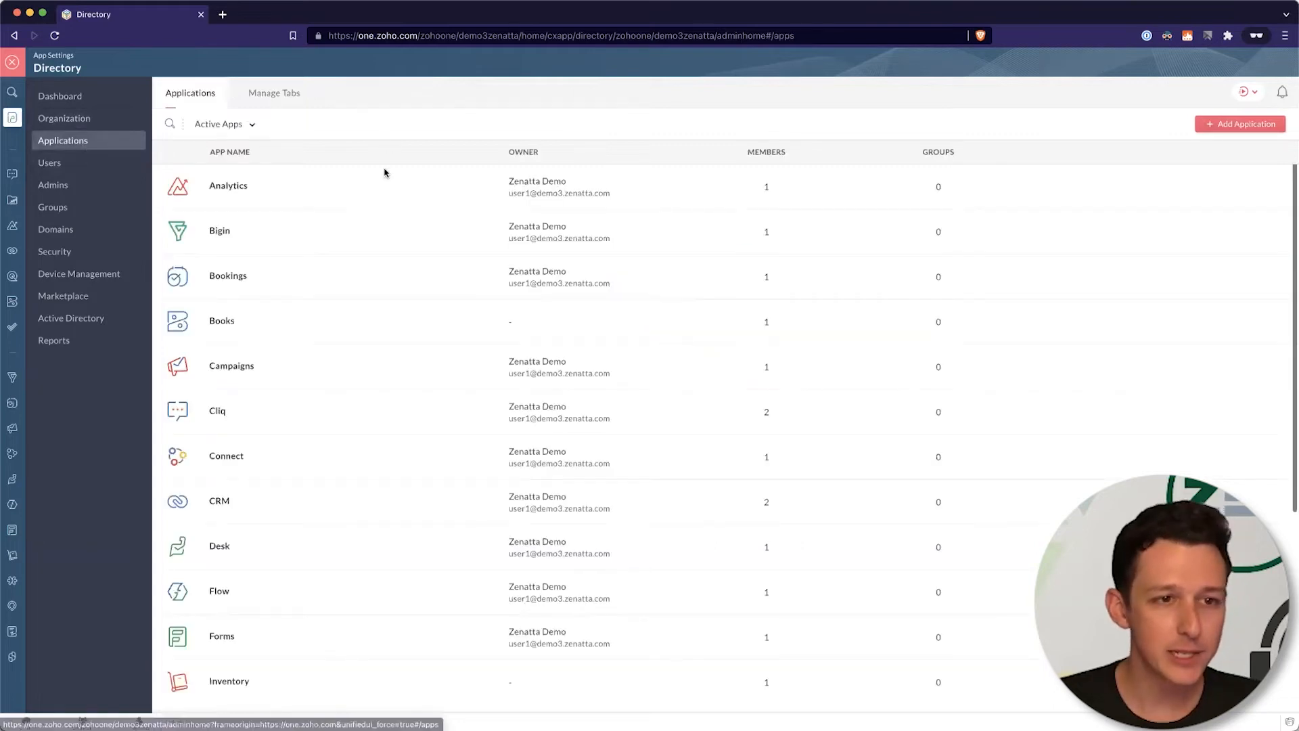
scroll(381, 204, down, 1)
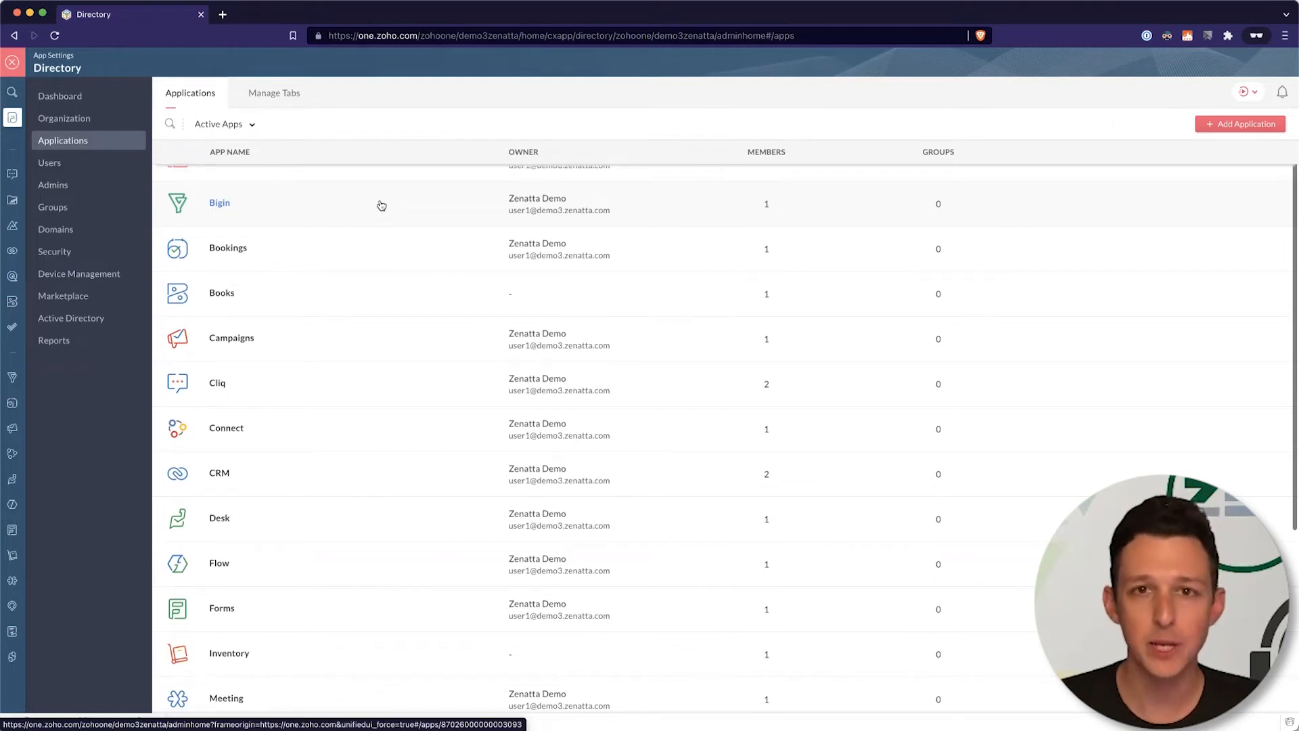
scroll(381, 205, up, 2)
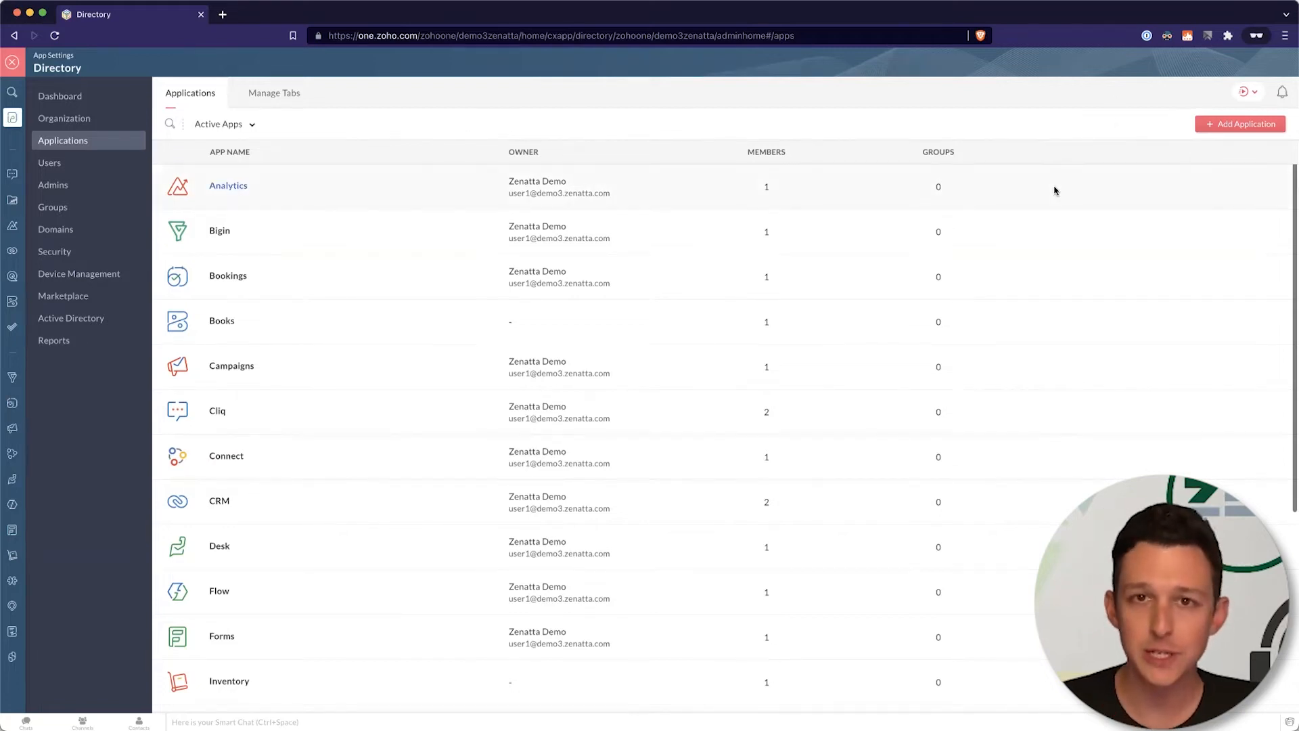
Browse the All Zoho Apps catalogue by category to examine which applications can be added to the organization.
click(1216, 130)
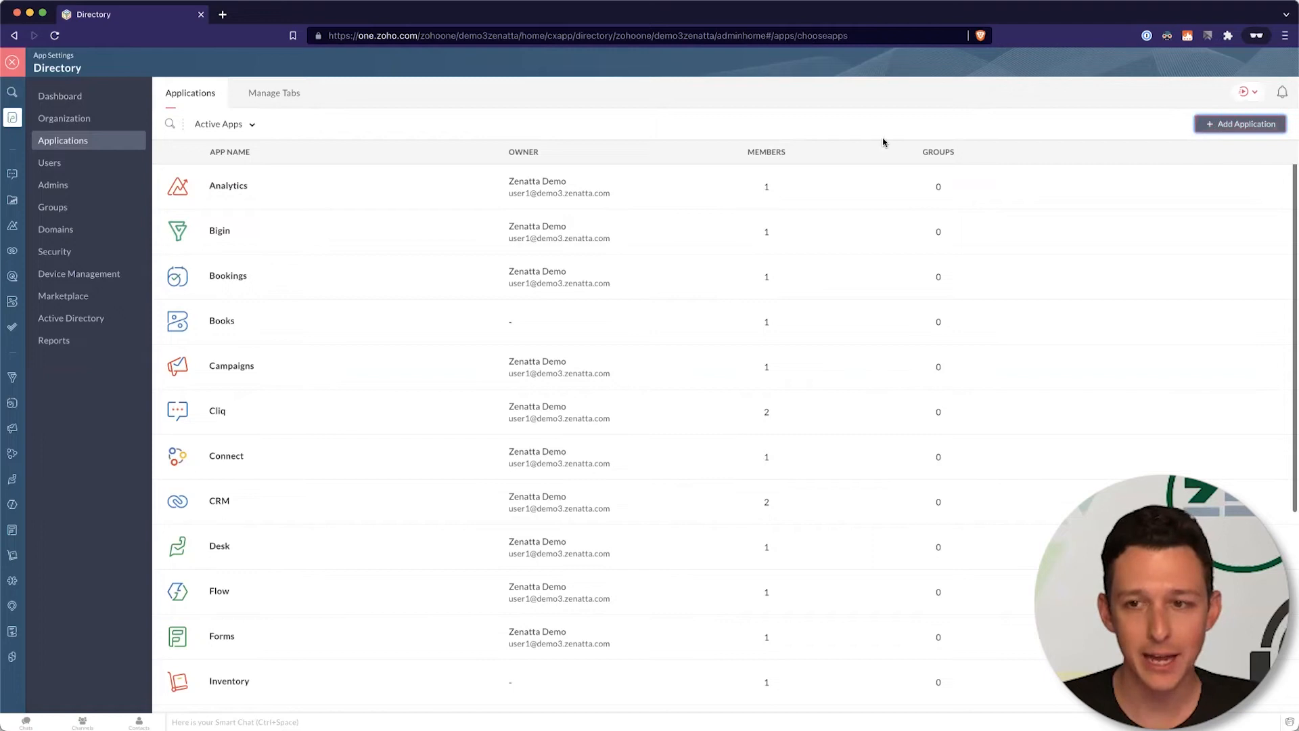
scroll(367, 223, down, 3)
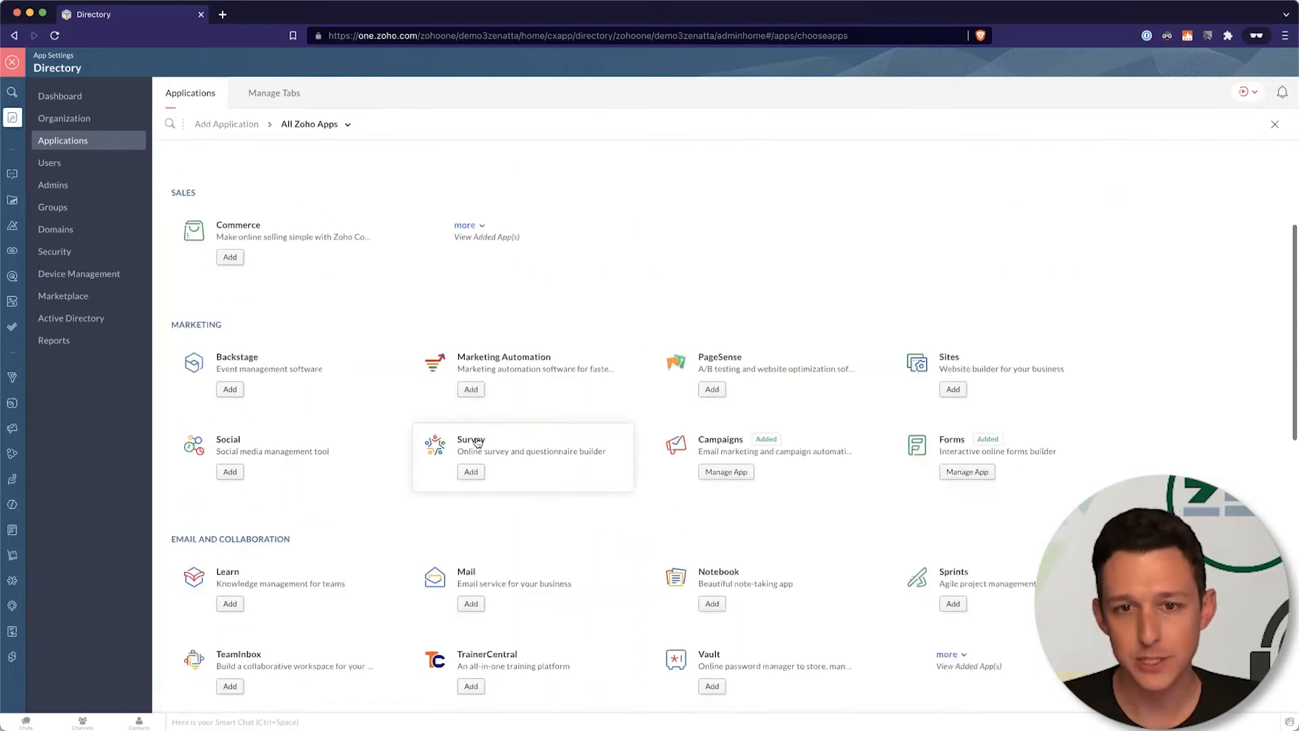
scroll(477, 442, down, 15)
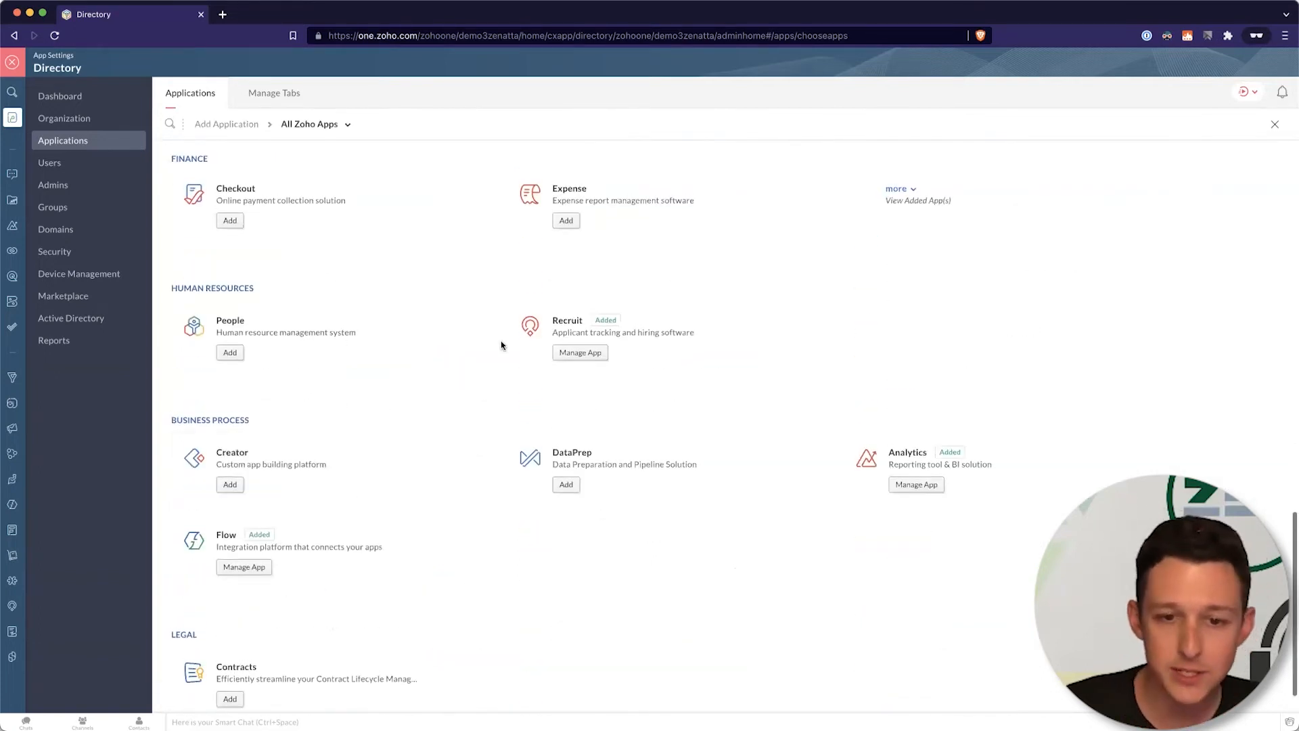
scroll(647, 346, up, 3)
scroll(648, 346, up, 15)
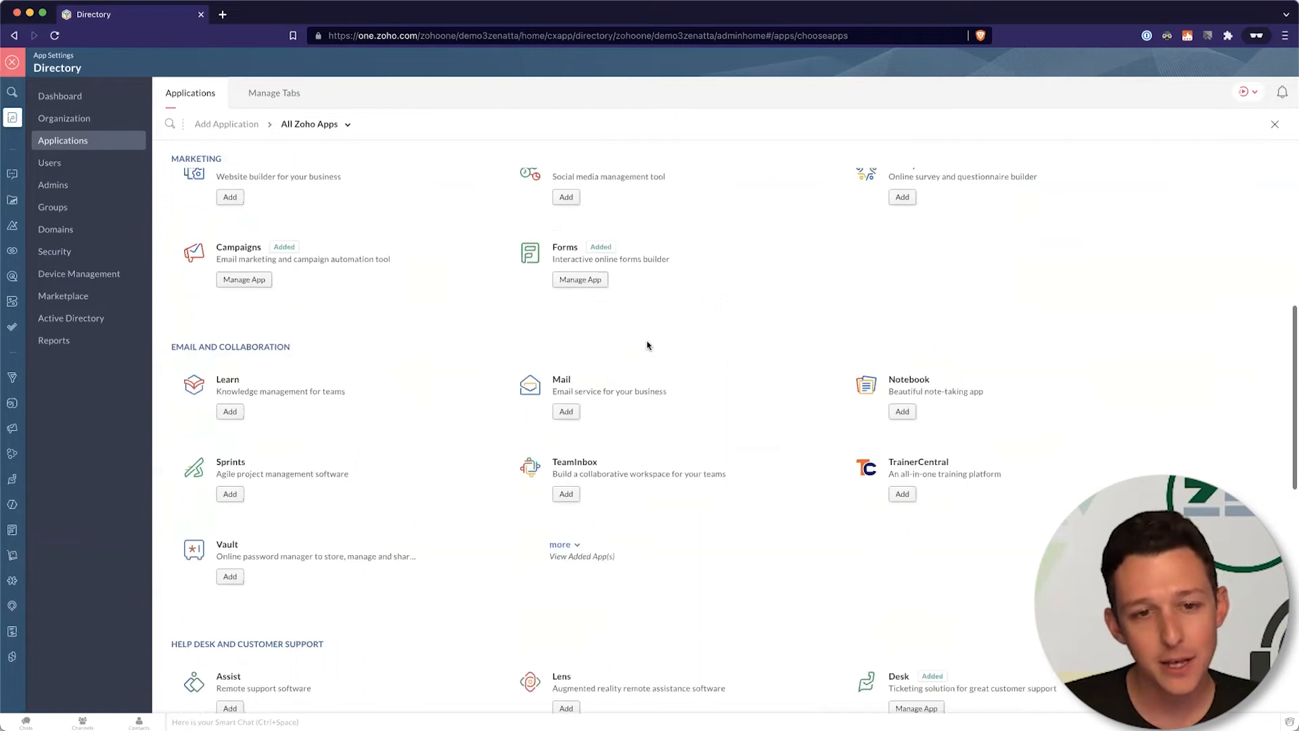
scroll(648, 346, up, 1)
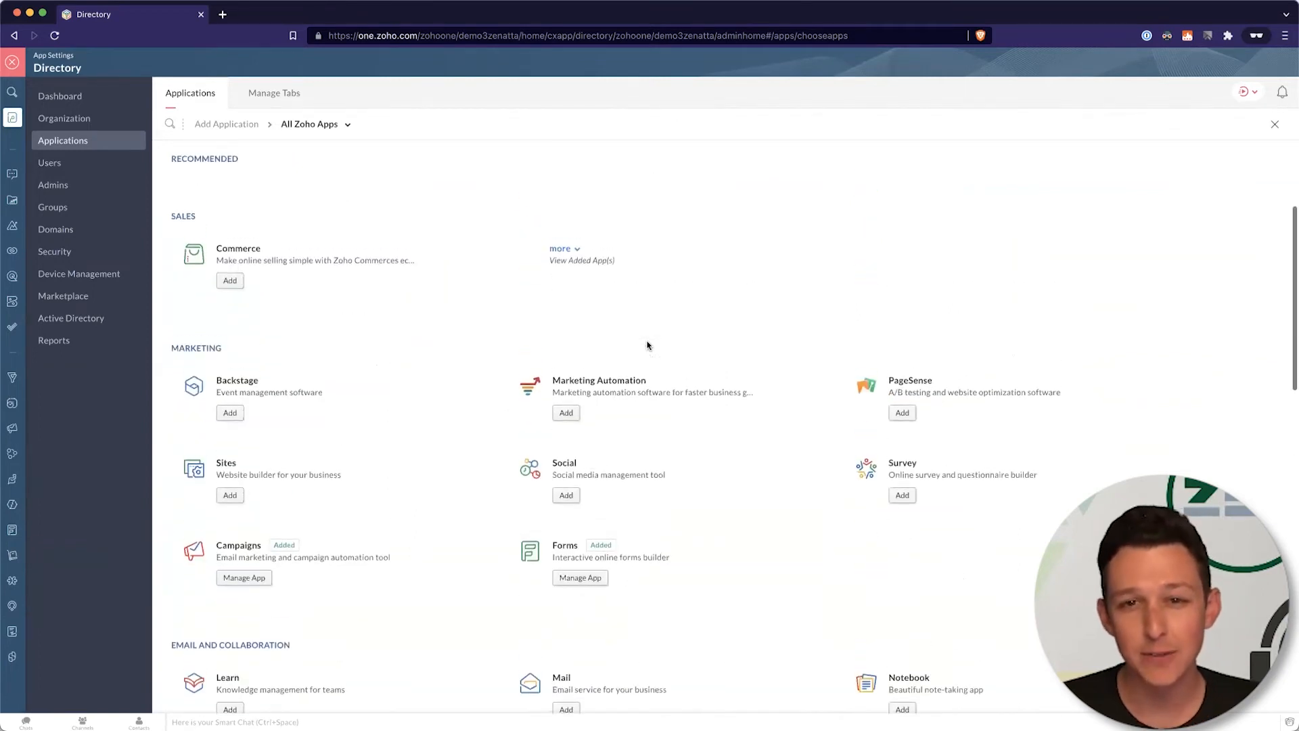
scroll(648, 346, up, 4)
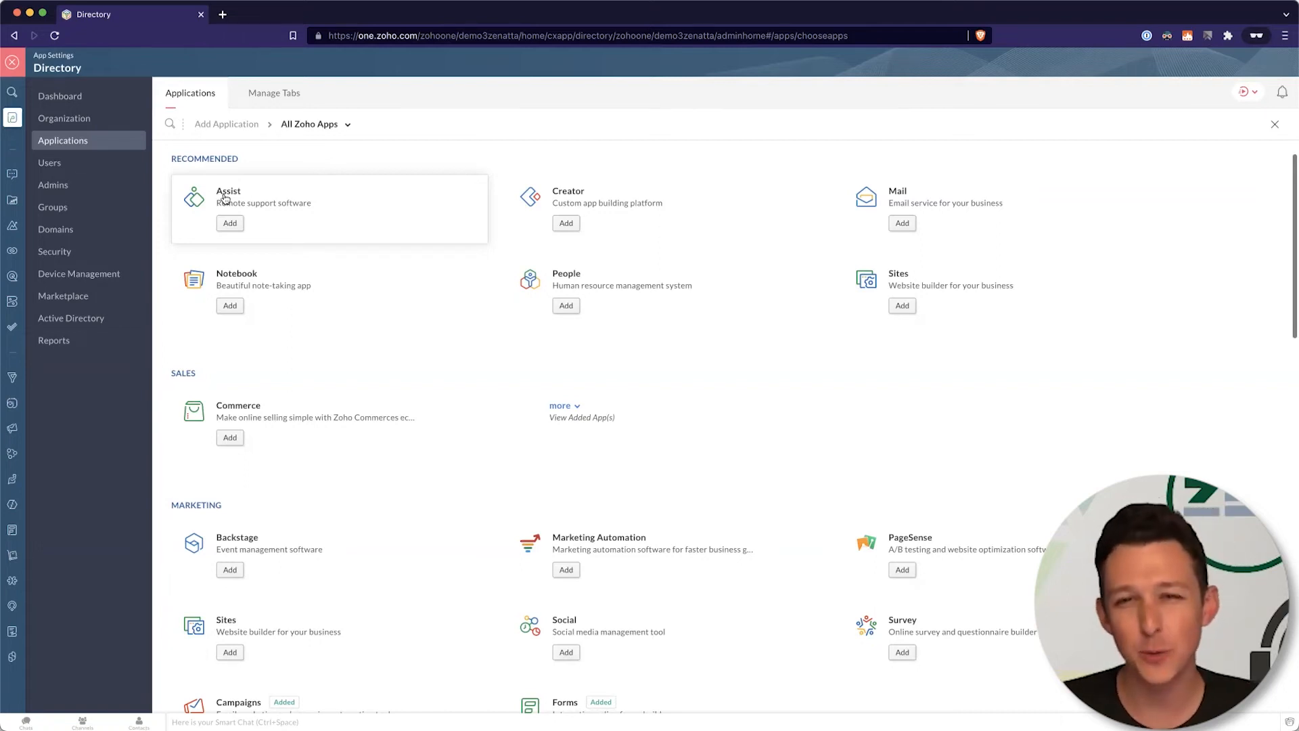
Return to the active apps, open the Campaigns details and review its conditional assignment and members.
click(100, 143)
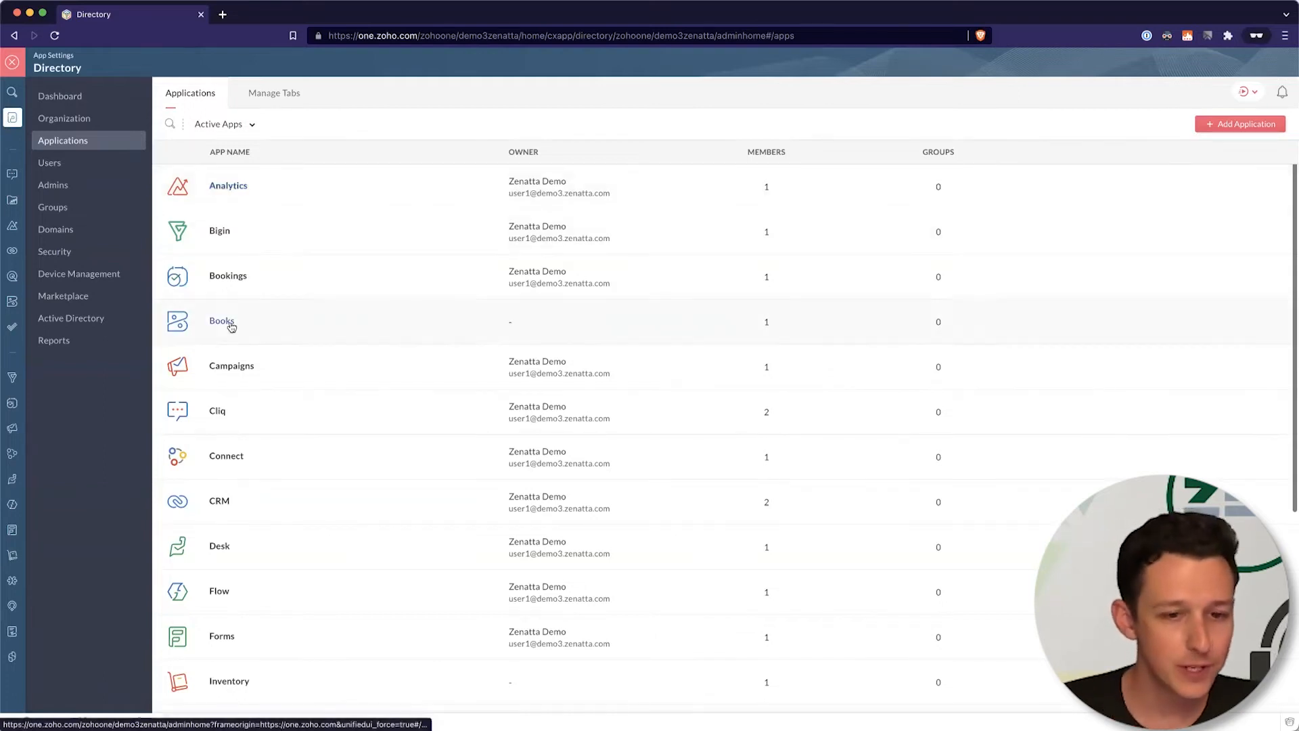
click(229, 370)
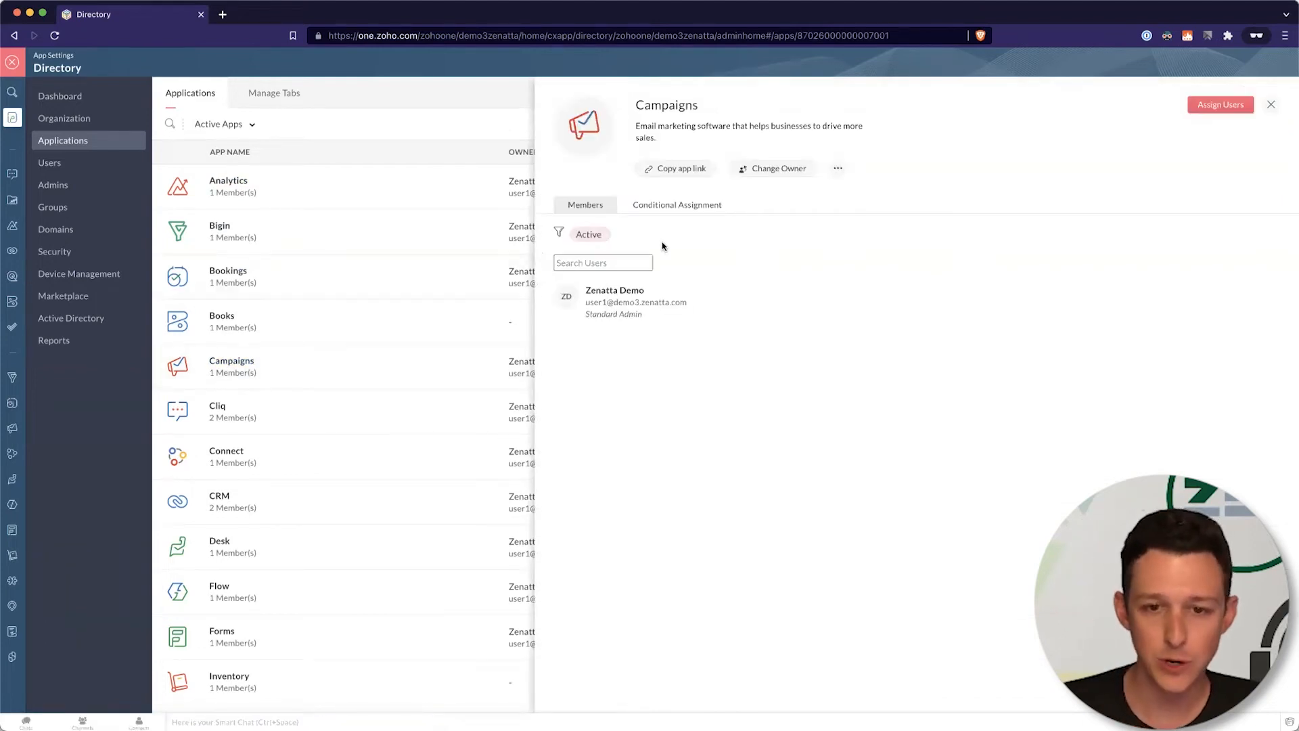
click(667, 205)
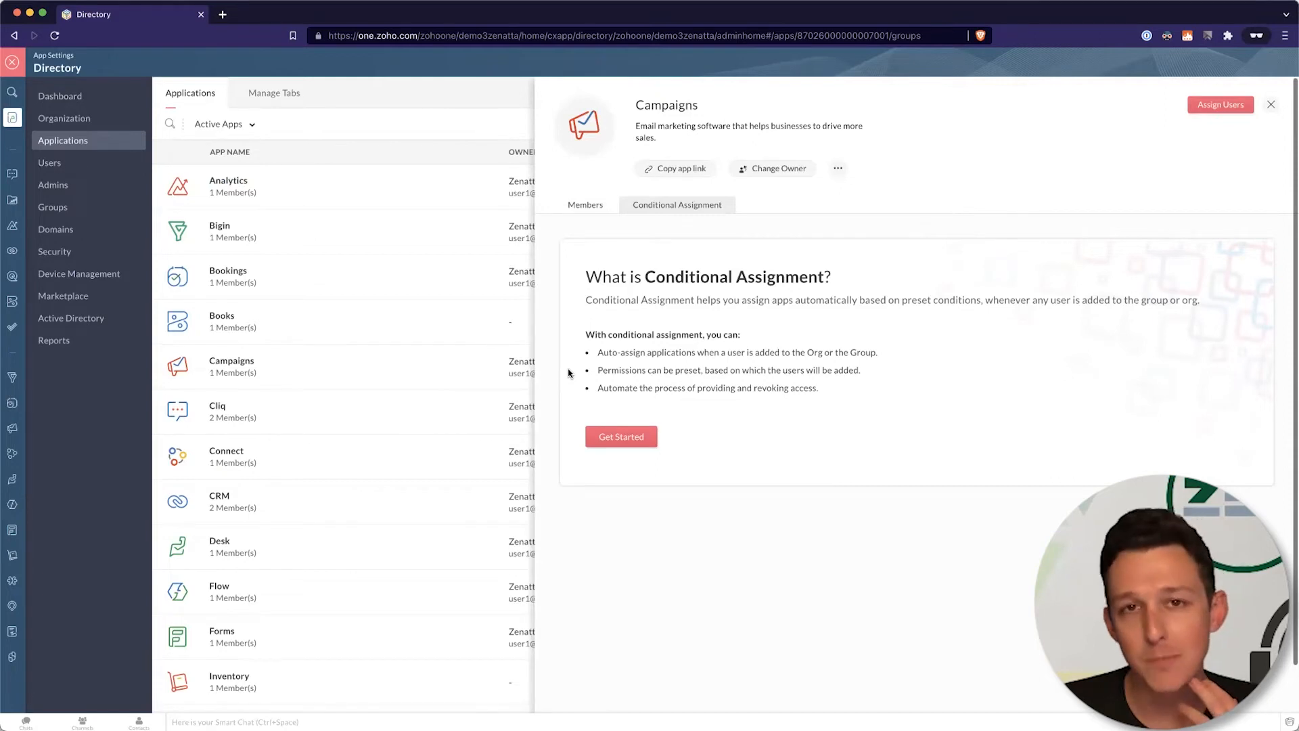
click(588, 210)
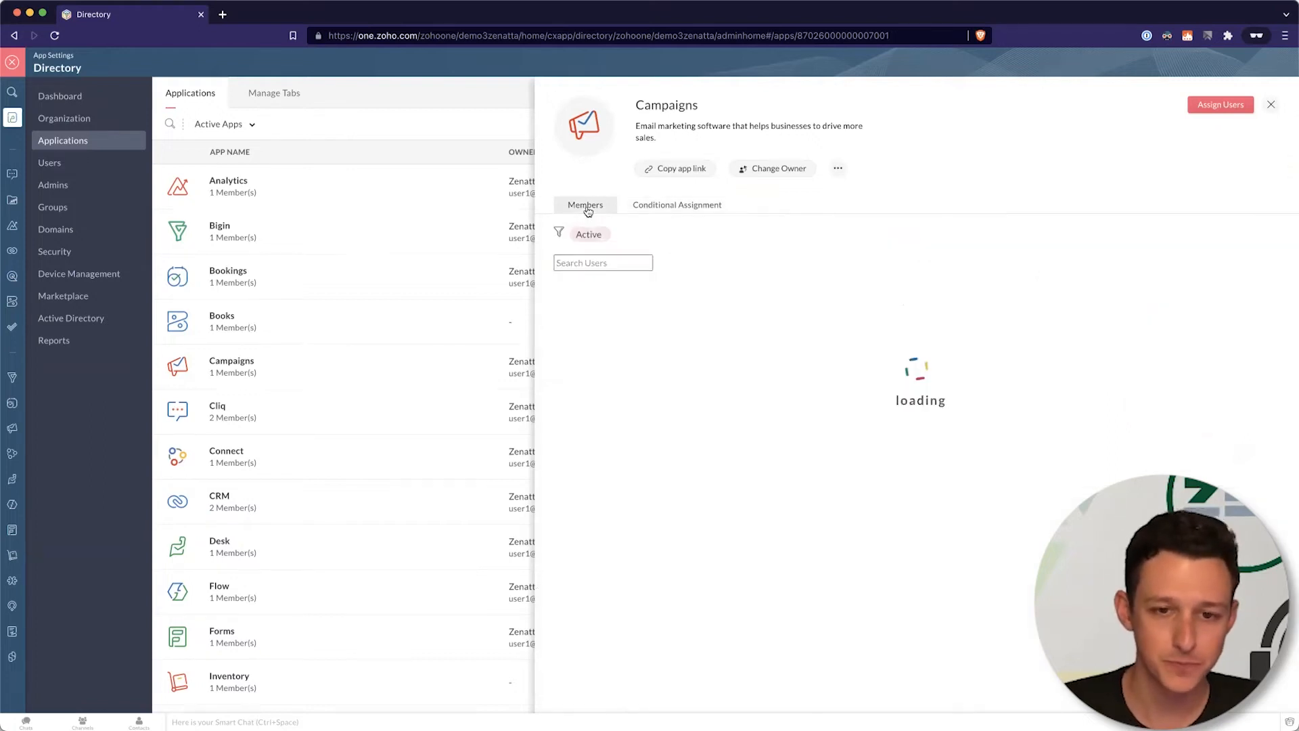
Examine the user and role choices for assigning Campaigns to individual users, leaving the selections unmodified.
click(1221, 106)
click(637, 193)
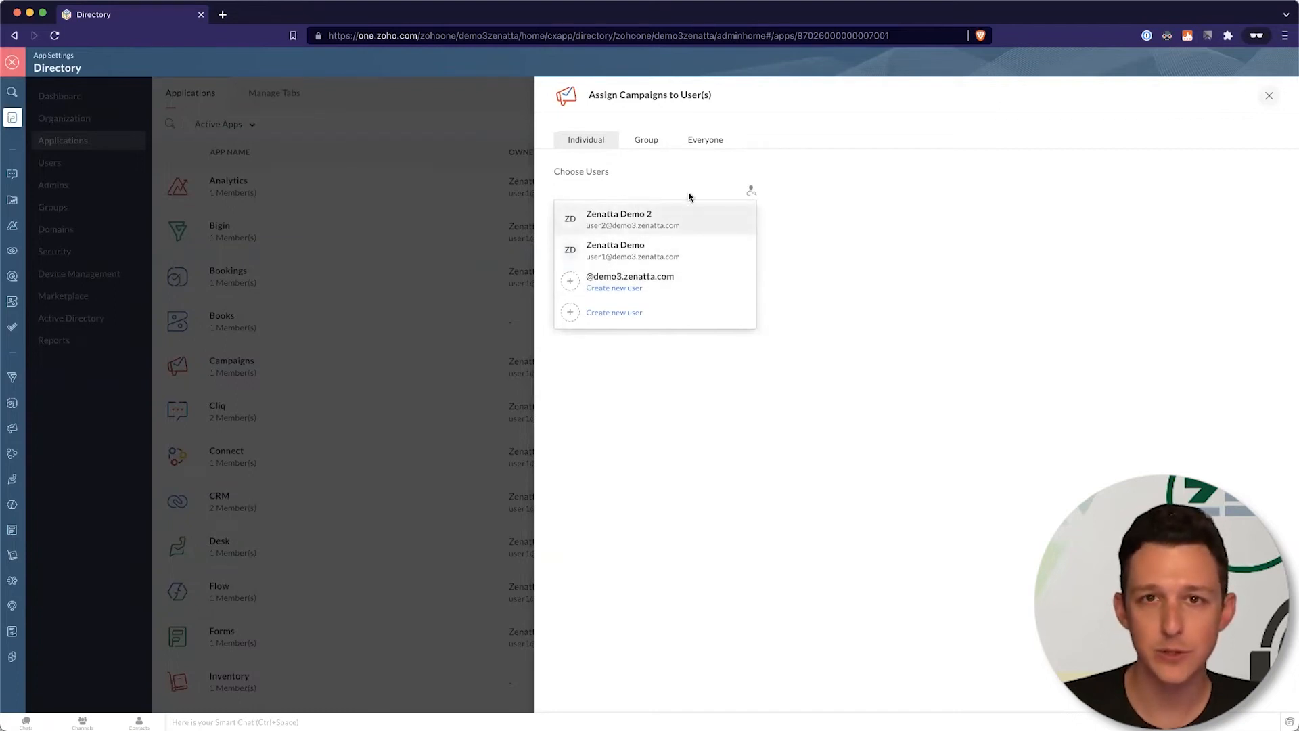
click(835, 181)
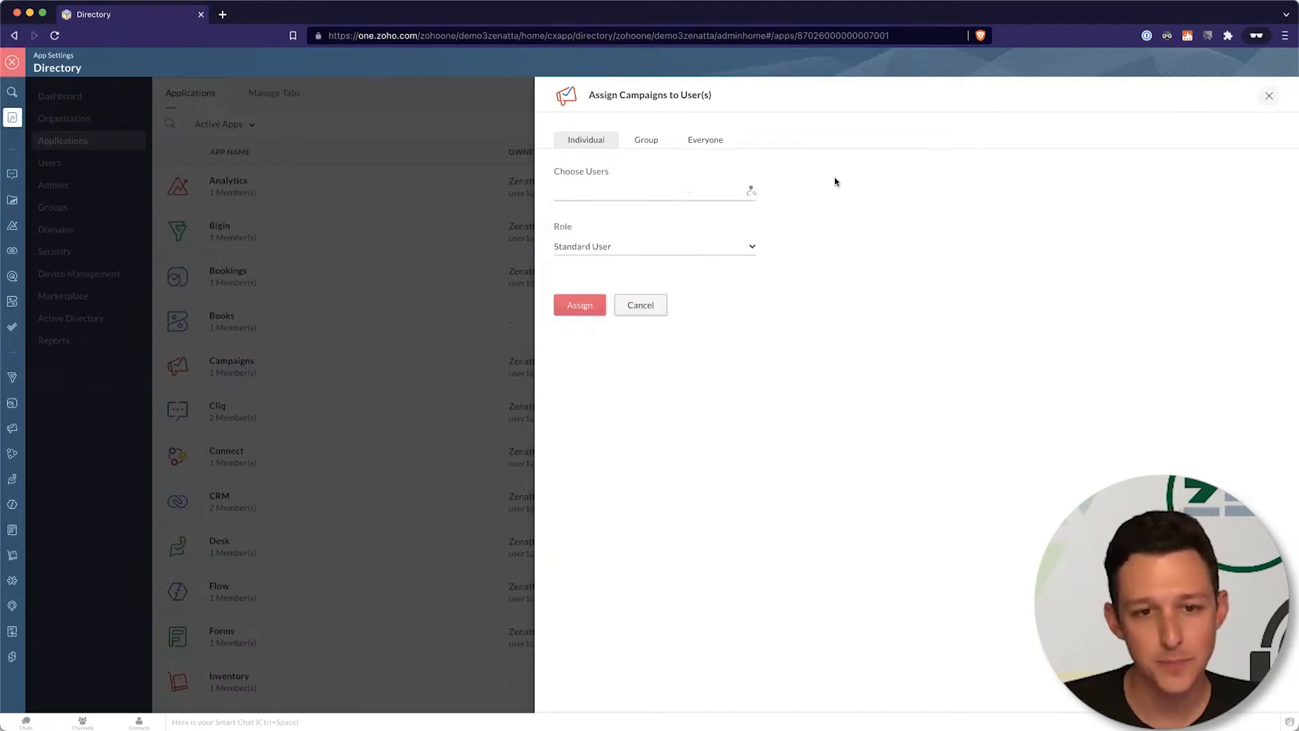
click(651, 252)
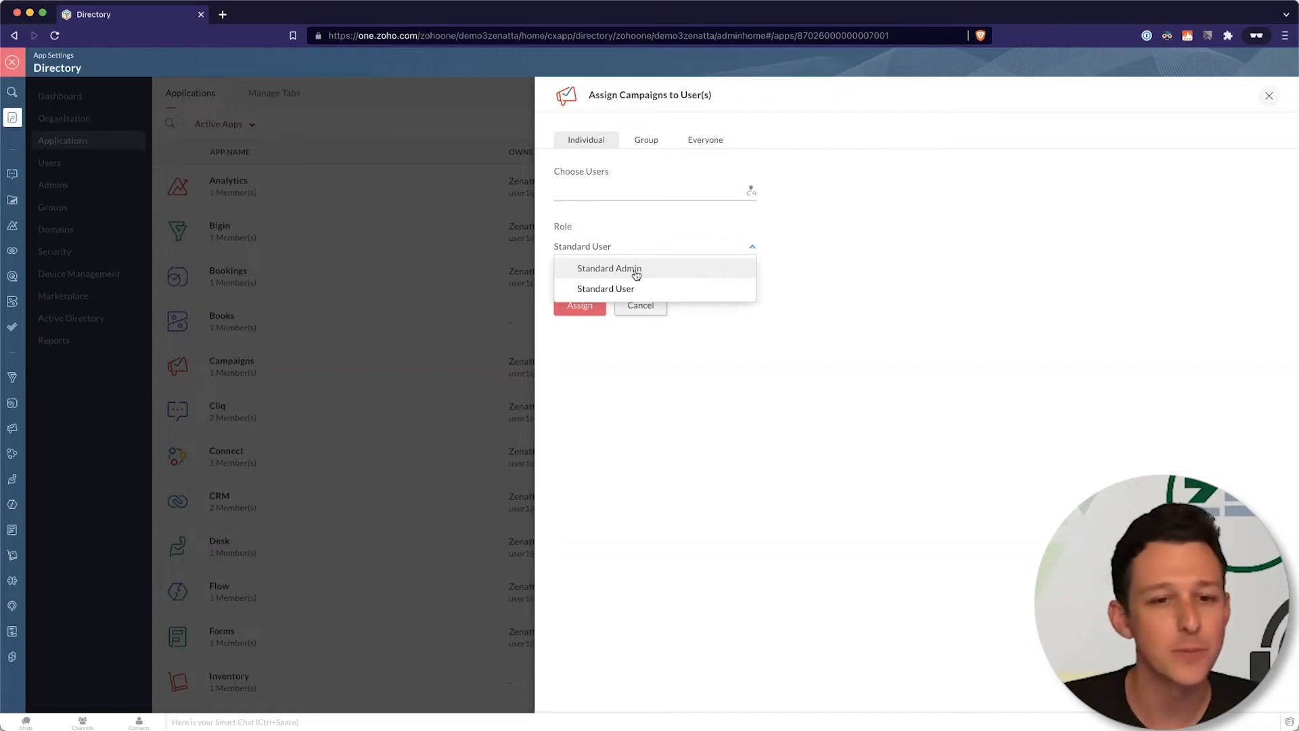
click(650, 336)
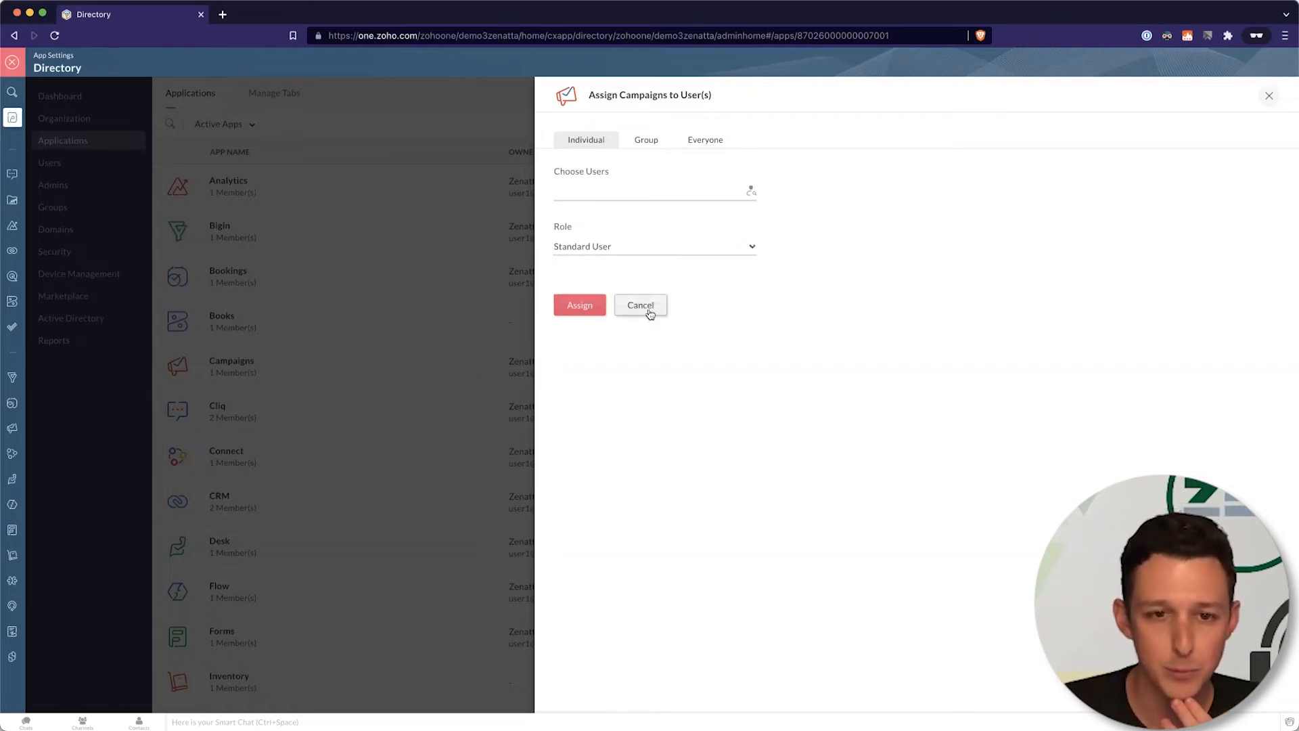
Examine the group assignment form and the conditional assignment page for Campaigns, and close the app details without assigning anything.
click(648, 140)
click(629, 189)
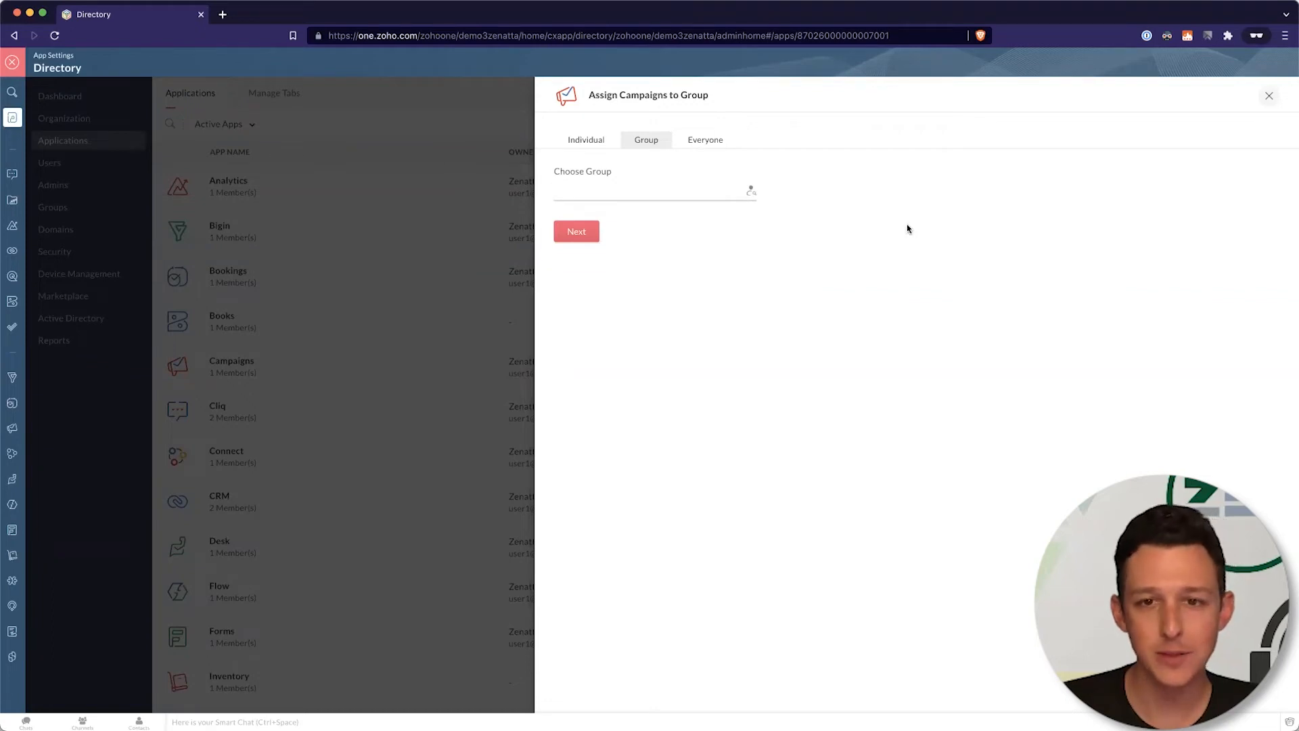
click(1270, 96)
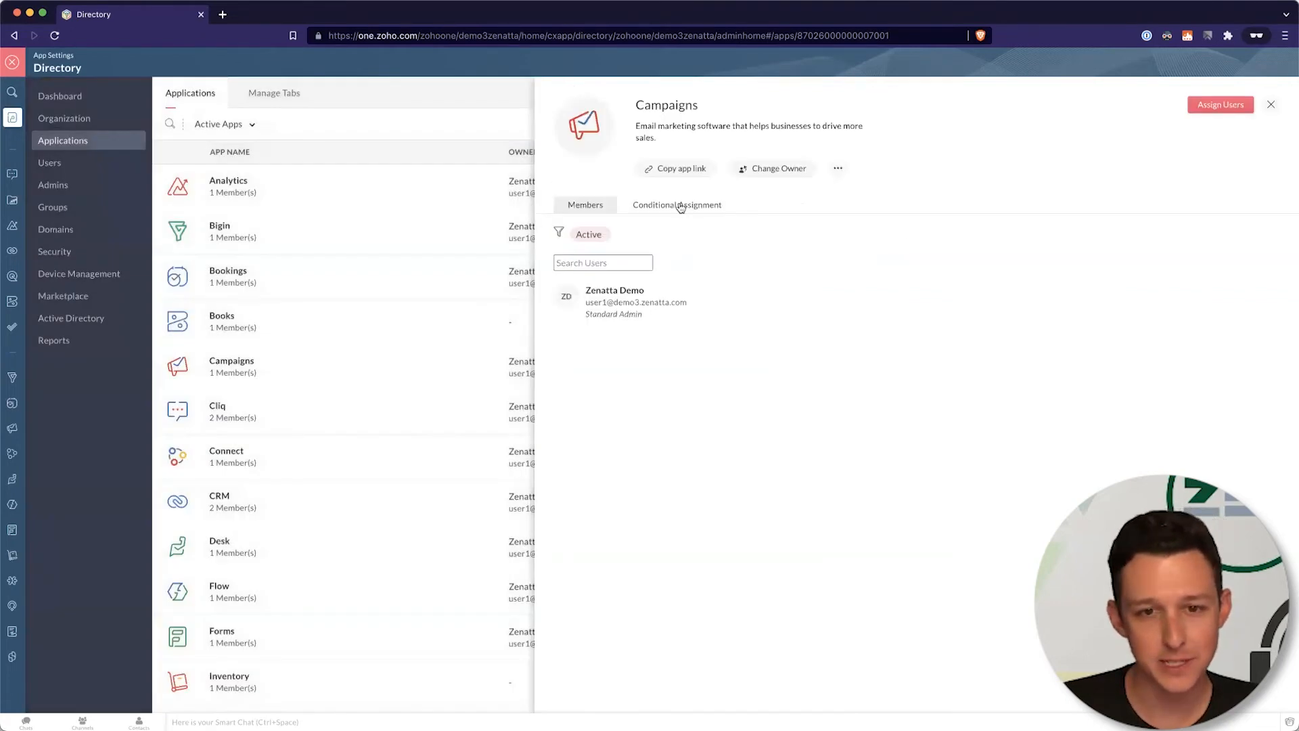
click(680, 205)
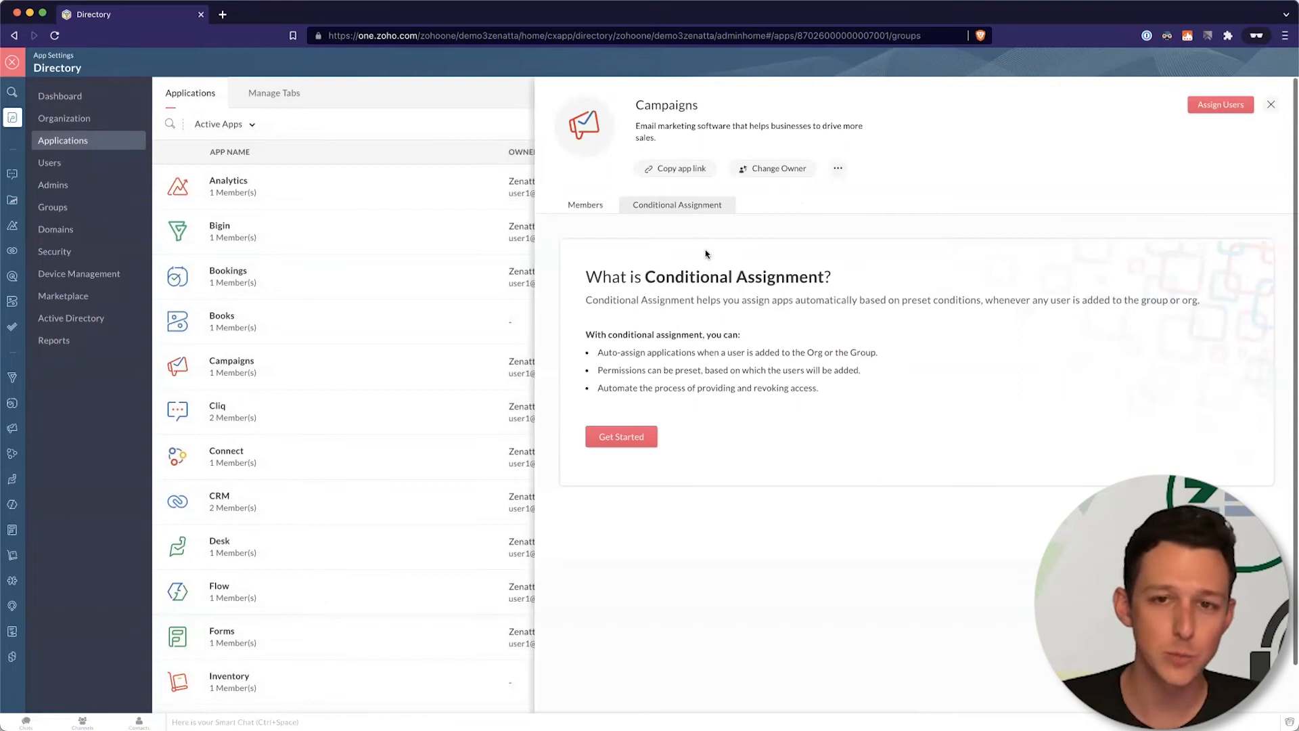
click(1271, 103)
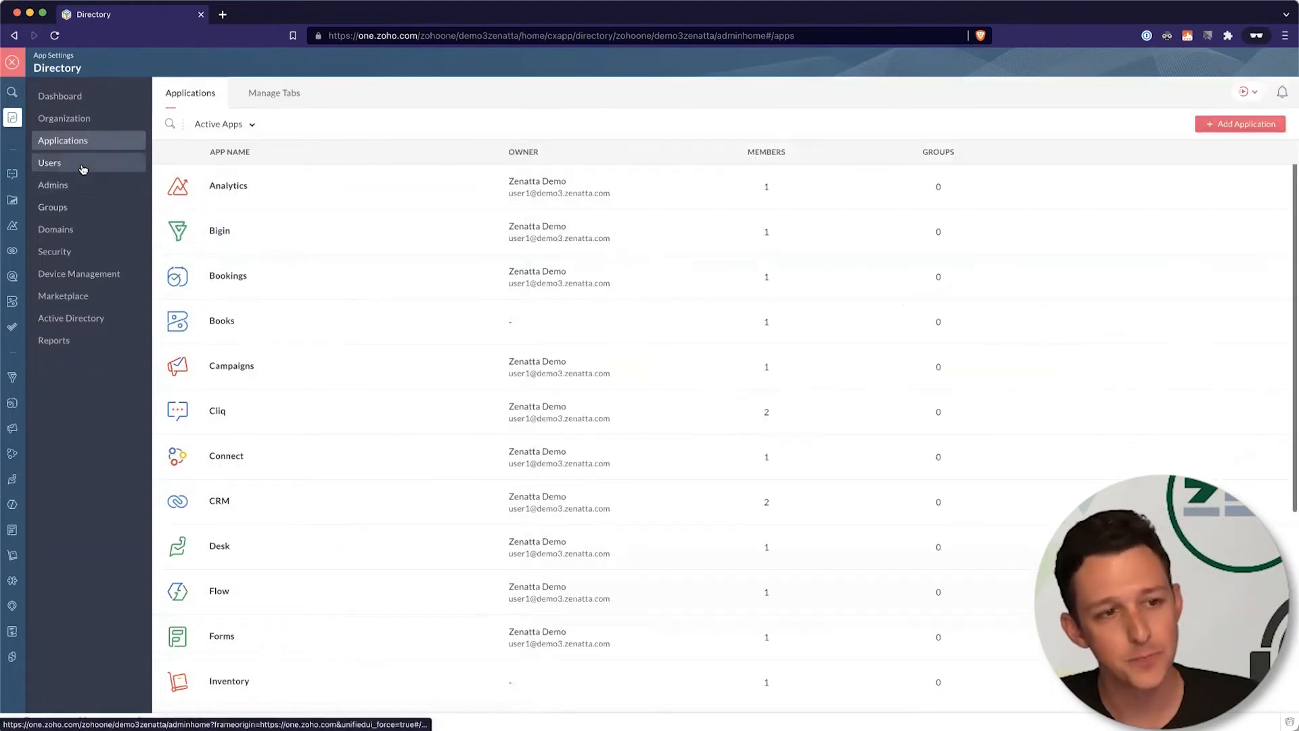
Open the first active user's profile, review the assigned applications, groups and account activity, and close it.
click(84, 169)
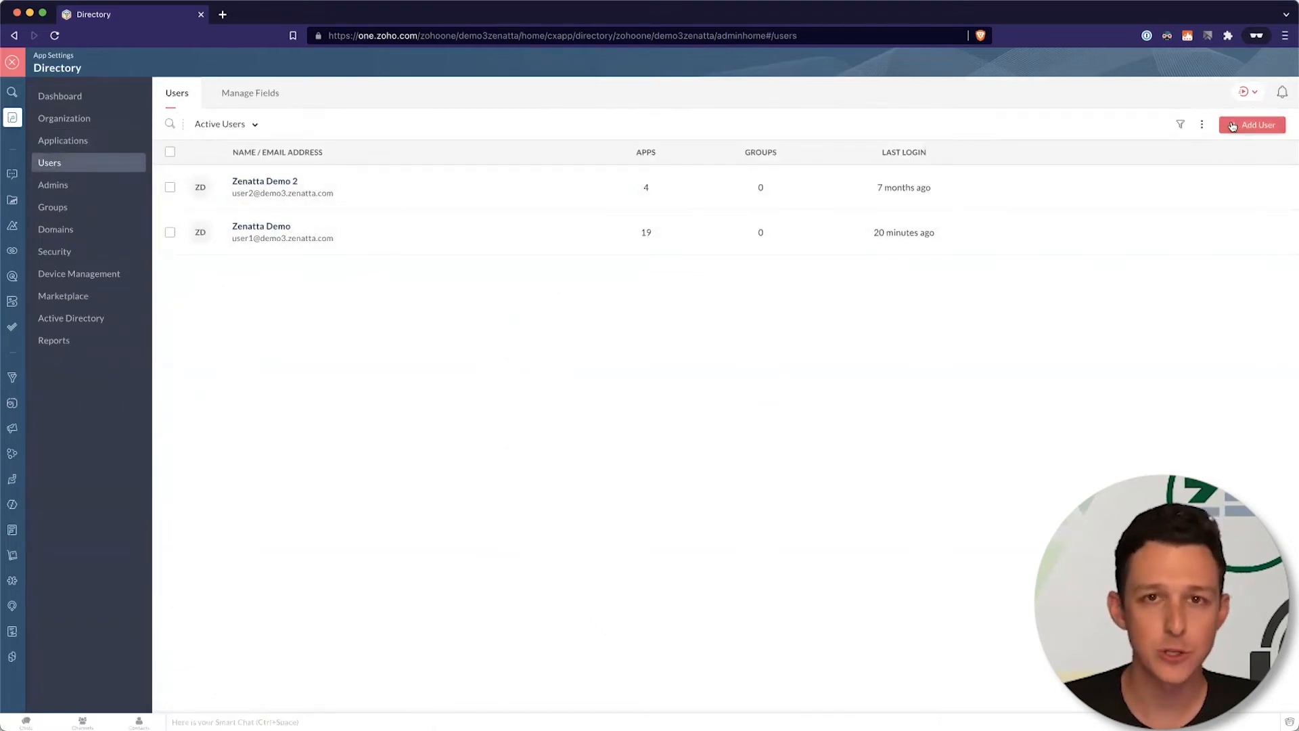
click(264, 183)
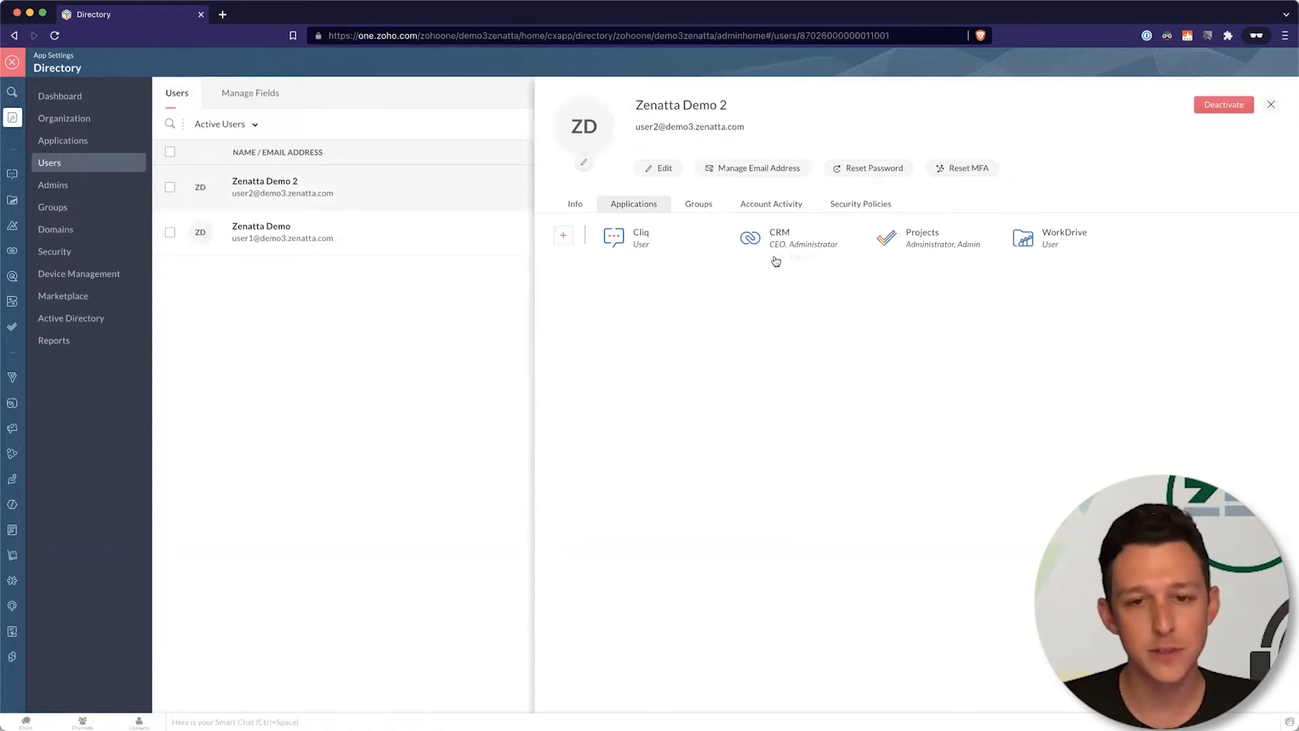
click(692, 205)
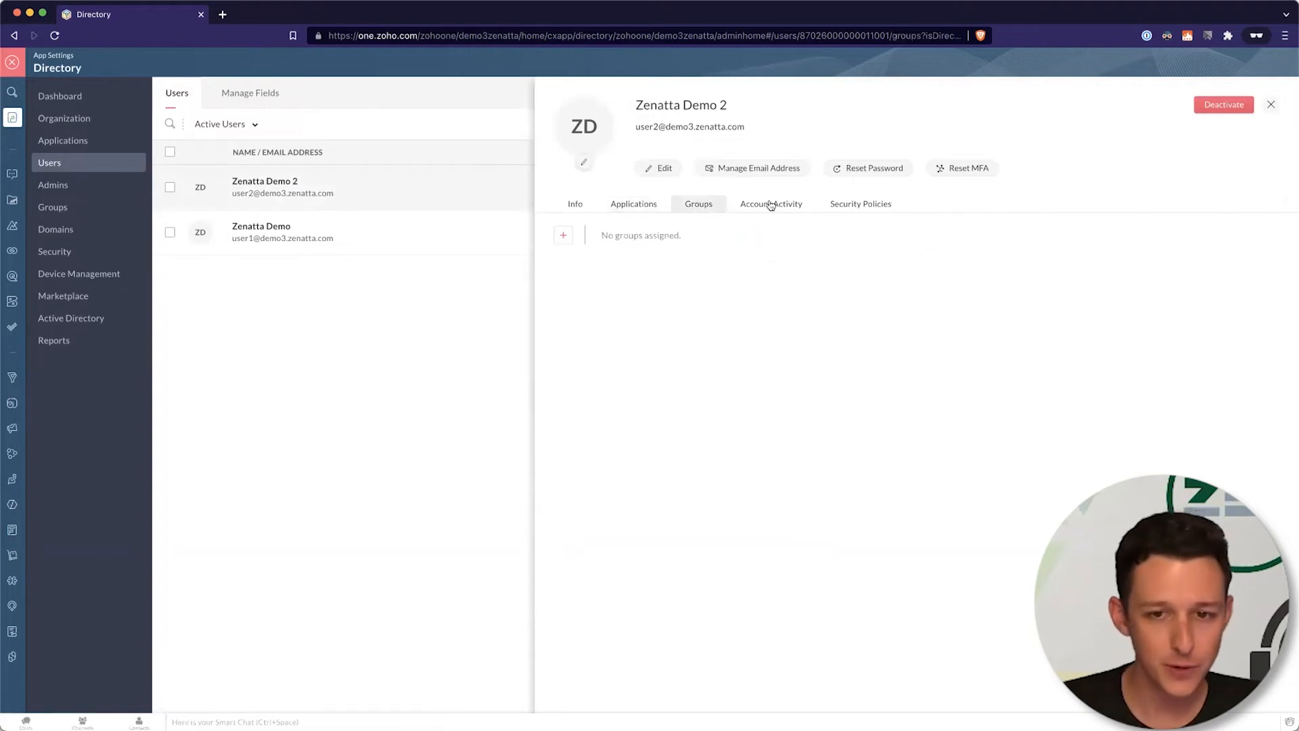
click(771, 205)
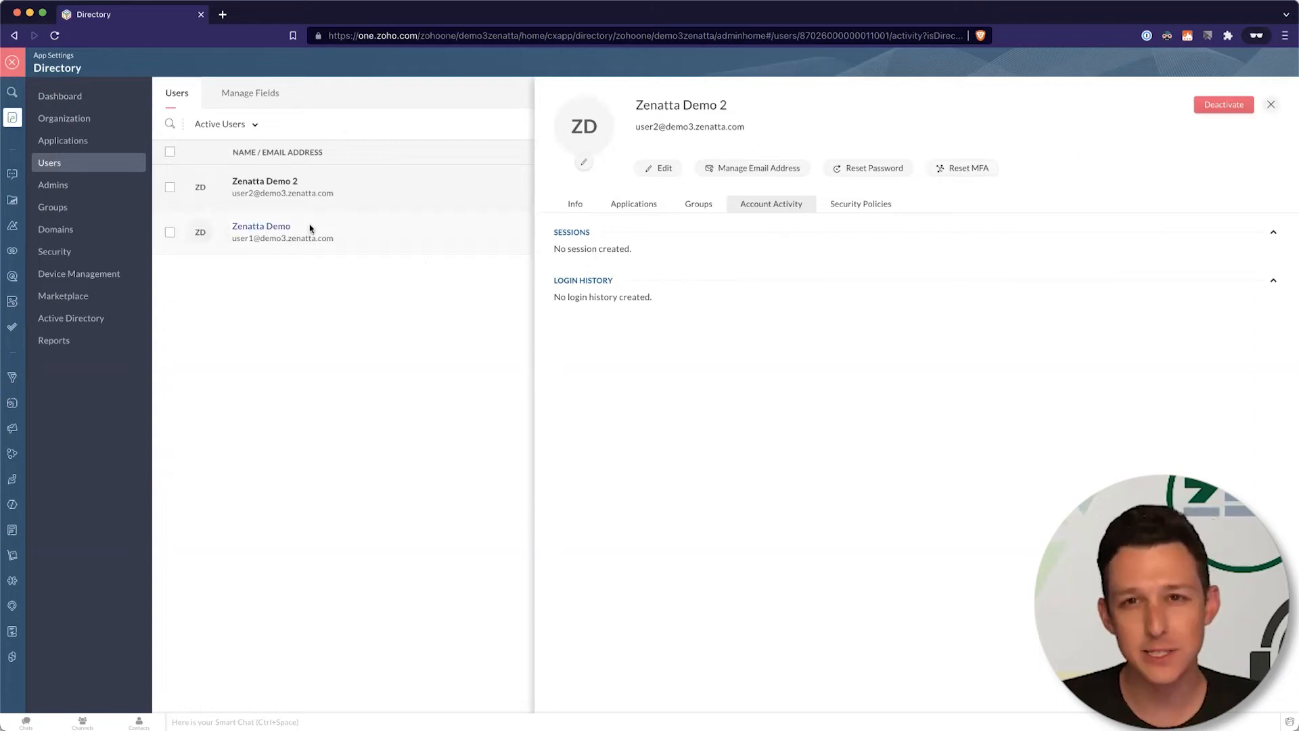
click(1271, 104)
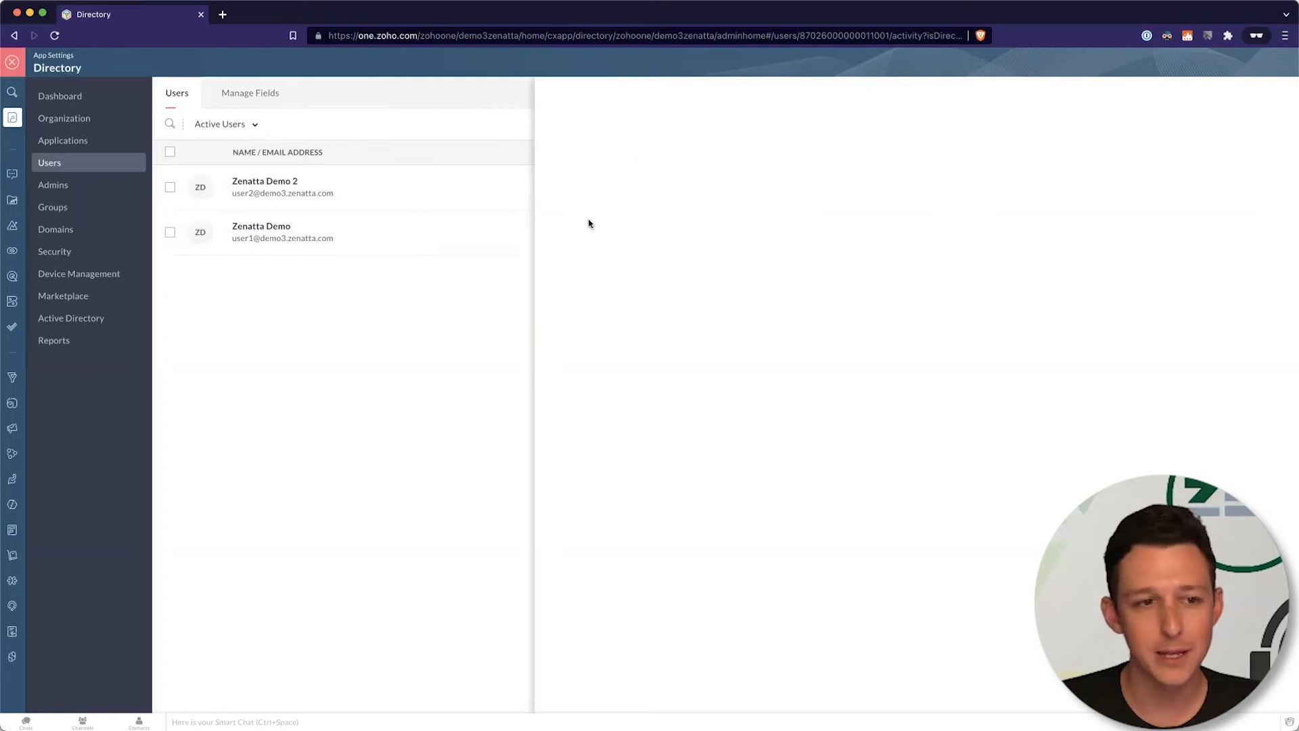
Review the organization admins and the service admins for each application.
click(87, 183)
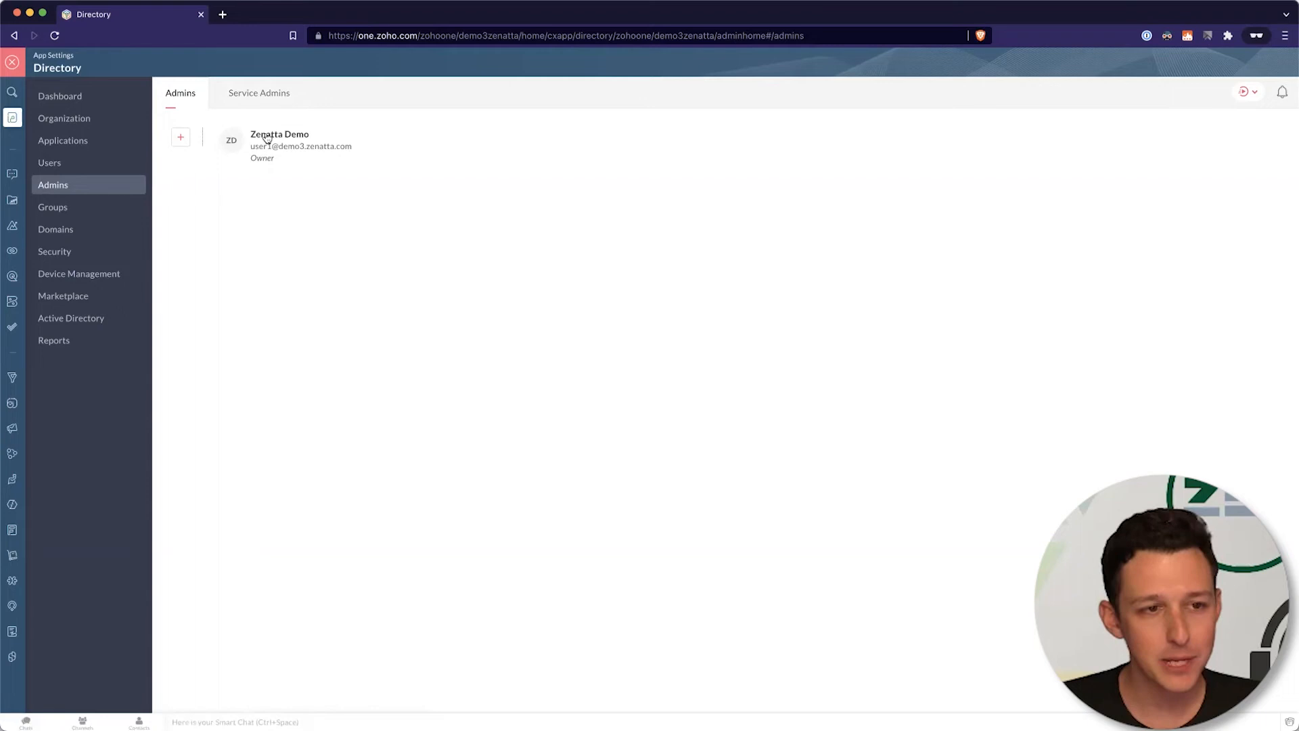
drag(313, 170, 239, 140)
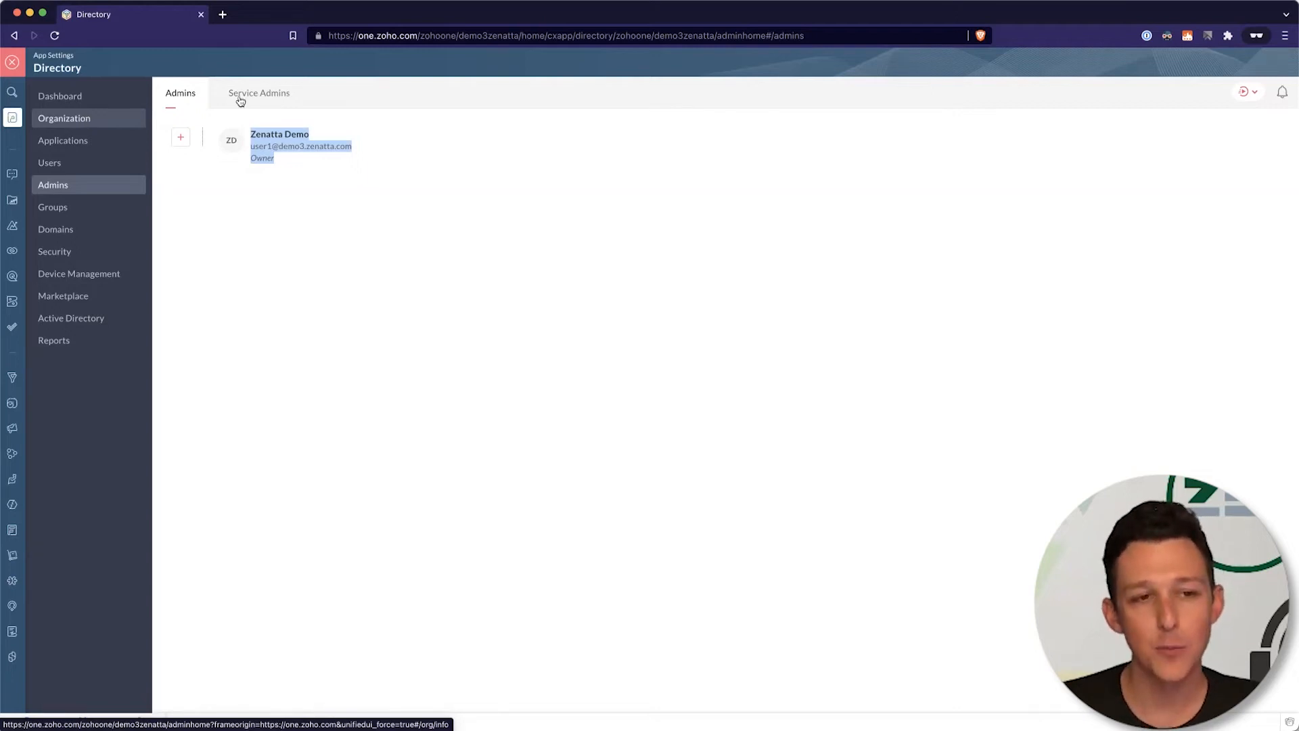
click(283, 192)
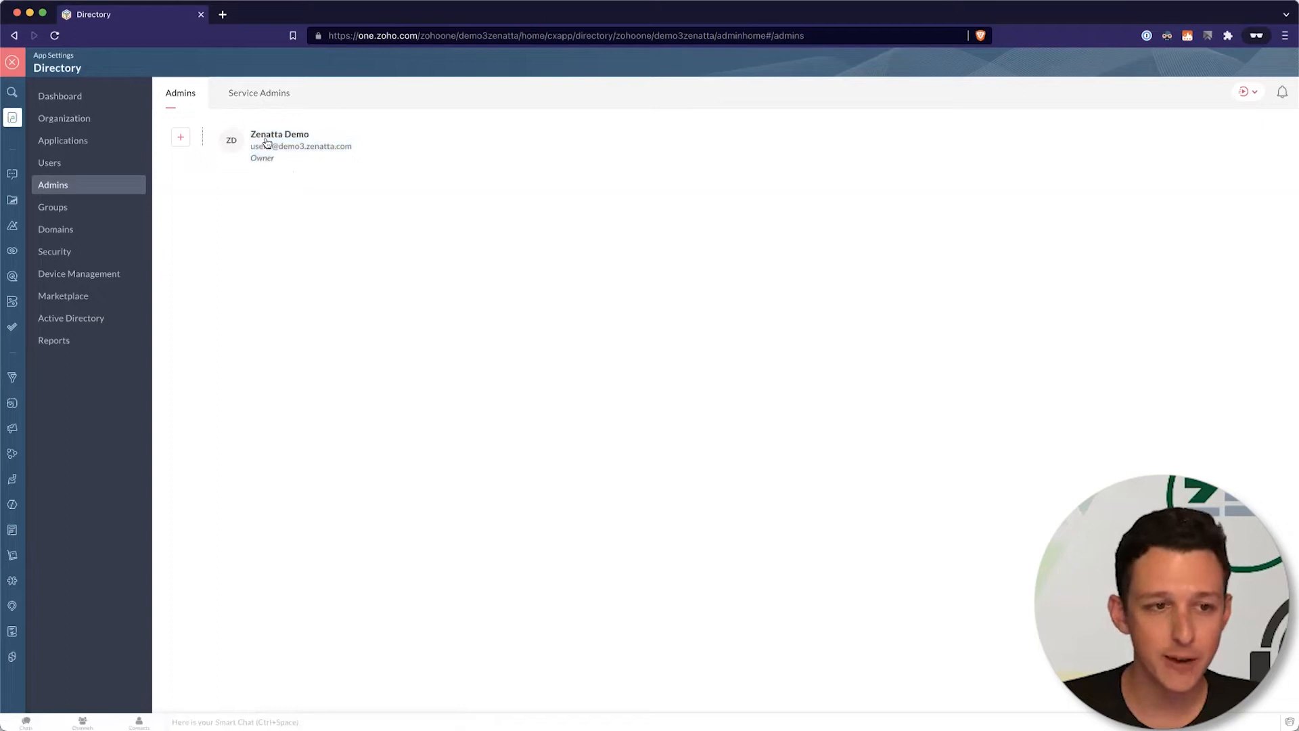
triple_click(283, 160)
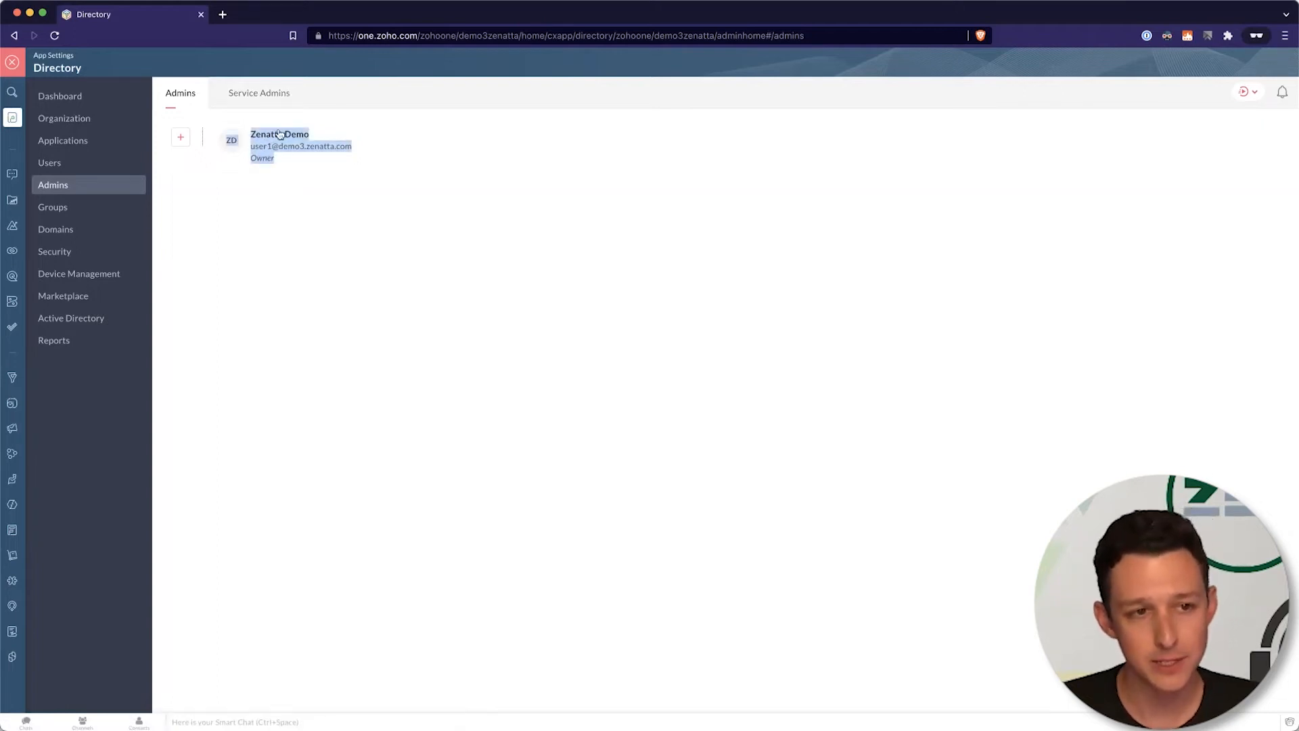
click(273, 95)
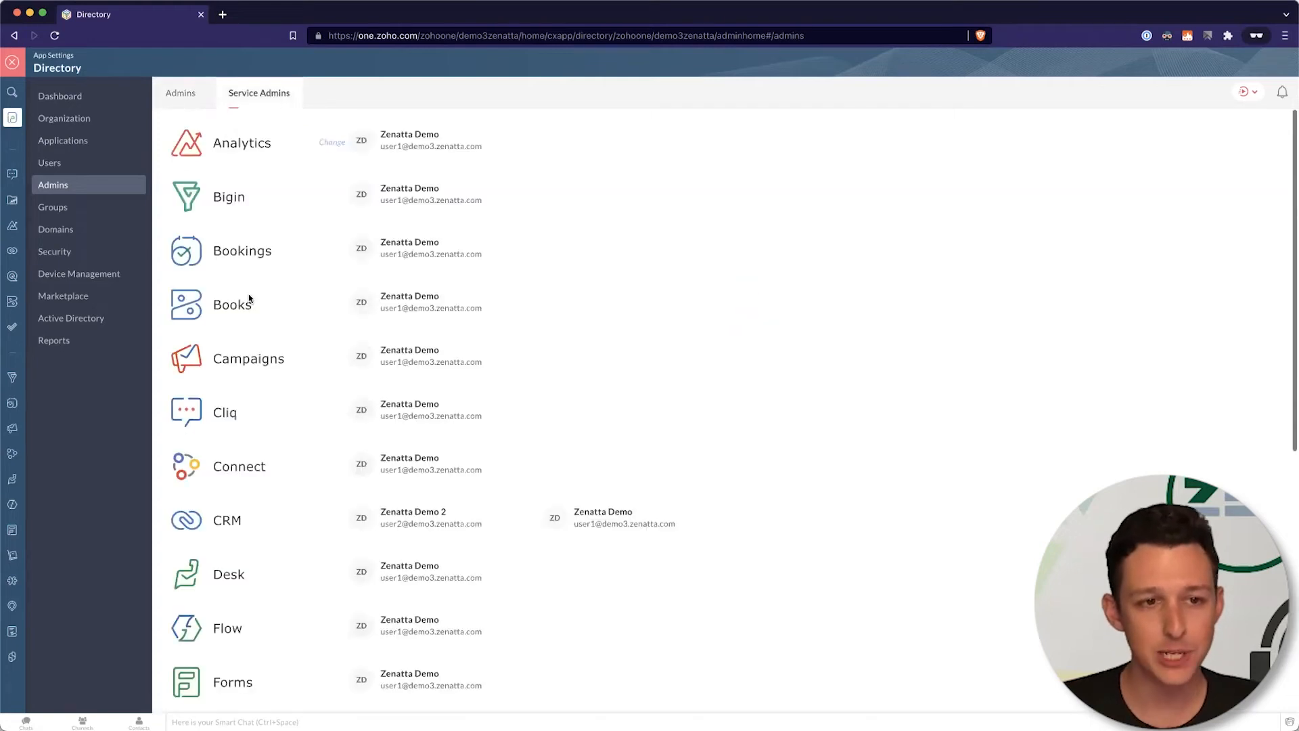
Examine the service admins per application, open the profile of CRM's first service admin, and return to the service admin list.
scroll(389, 175, down, 1)
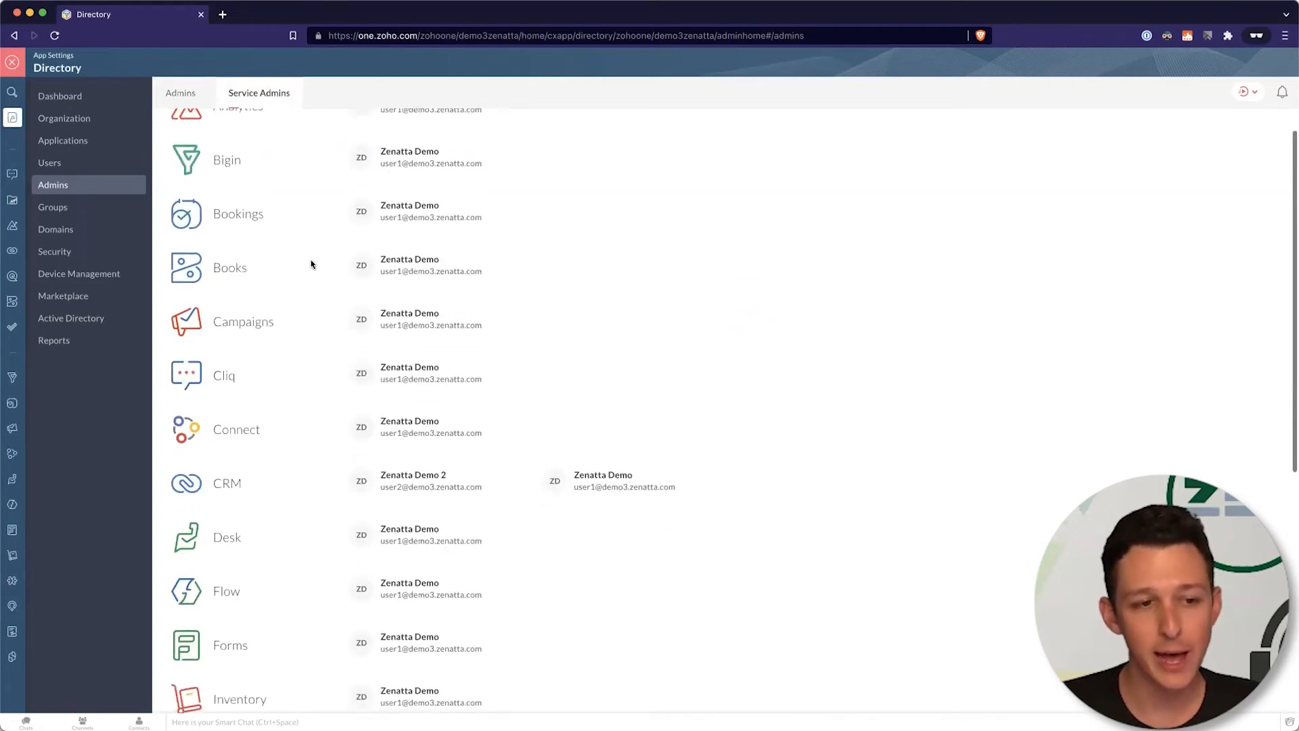
scroll(316, 464, up, 1)
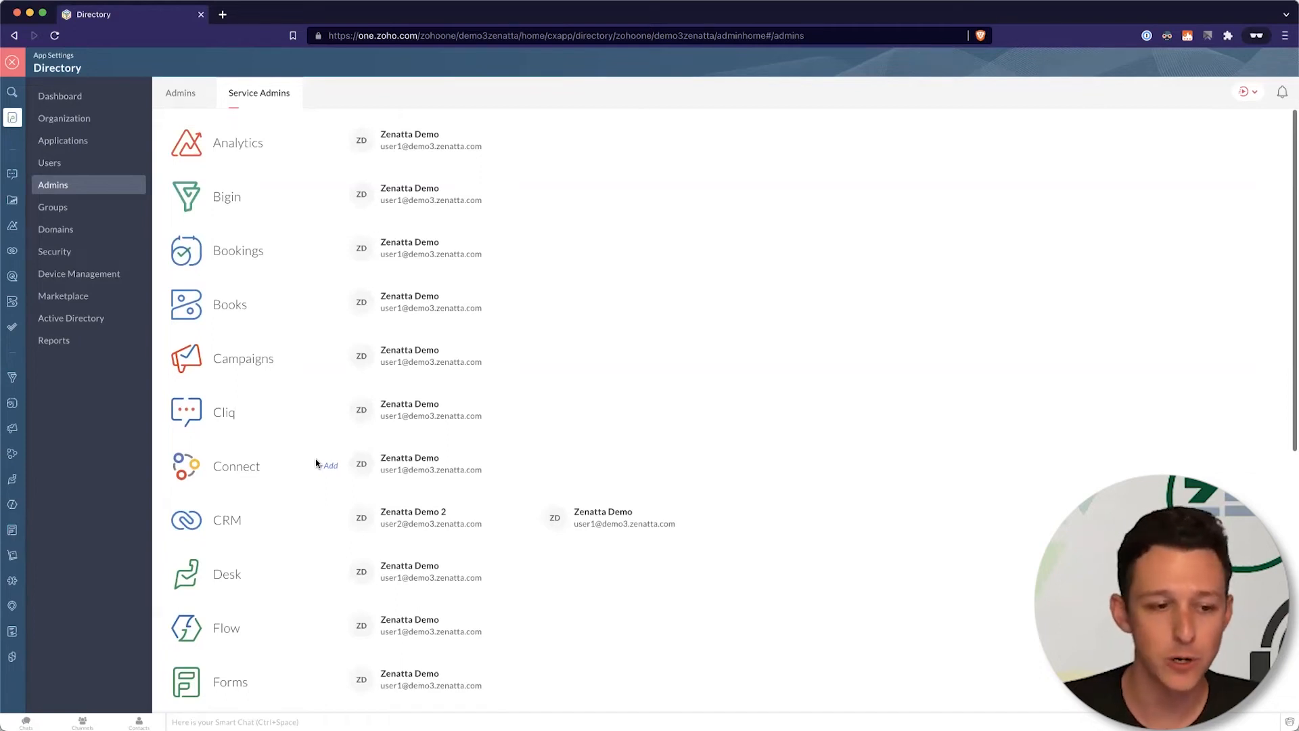
scroll(313, 473, down, 2)
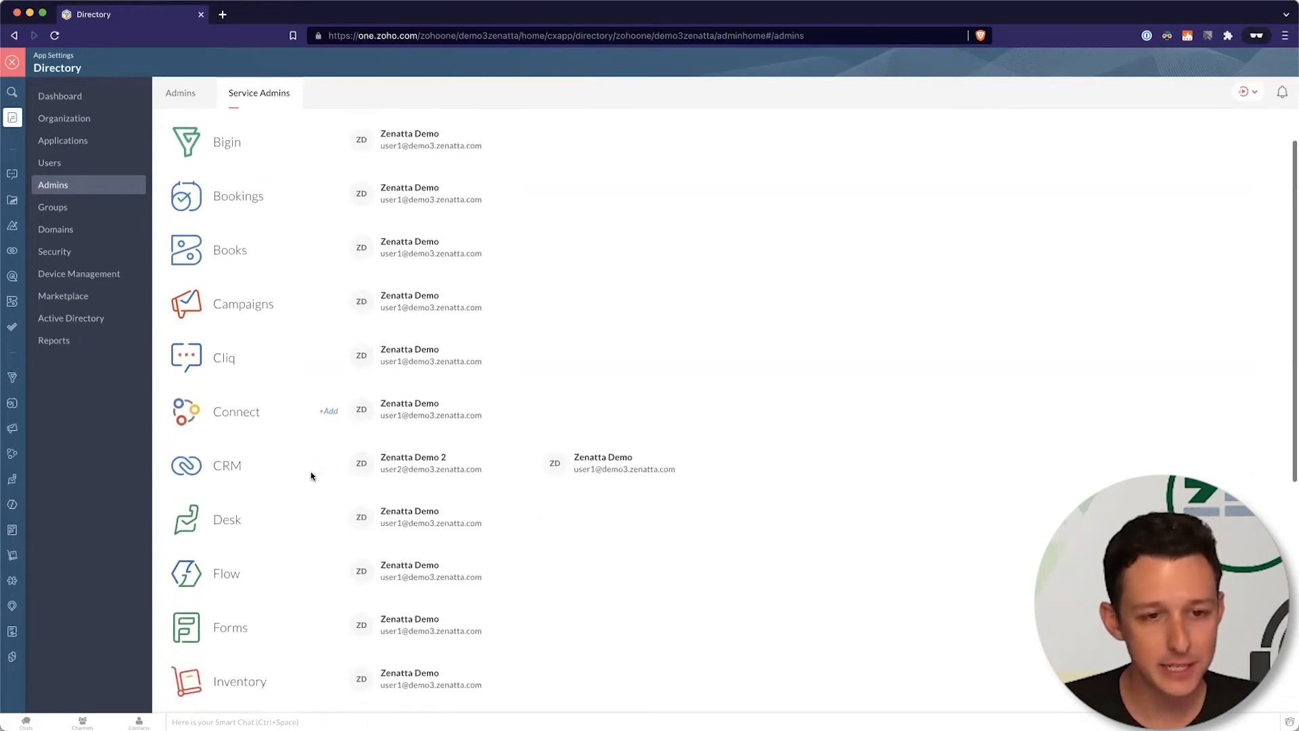
mouse_move(376, 454)
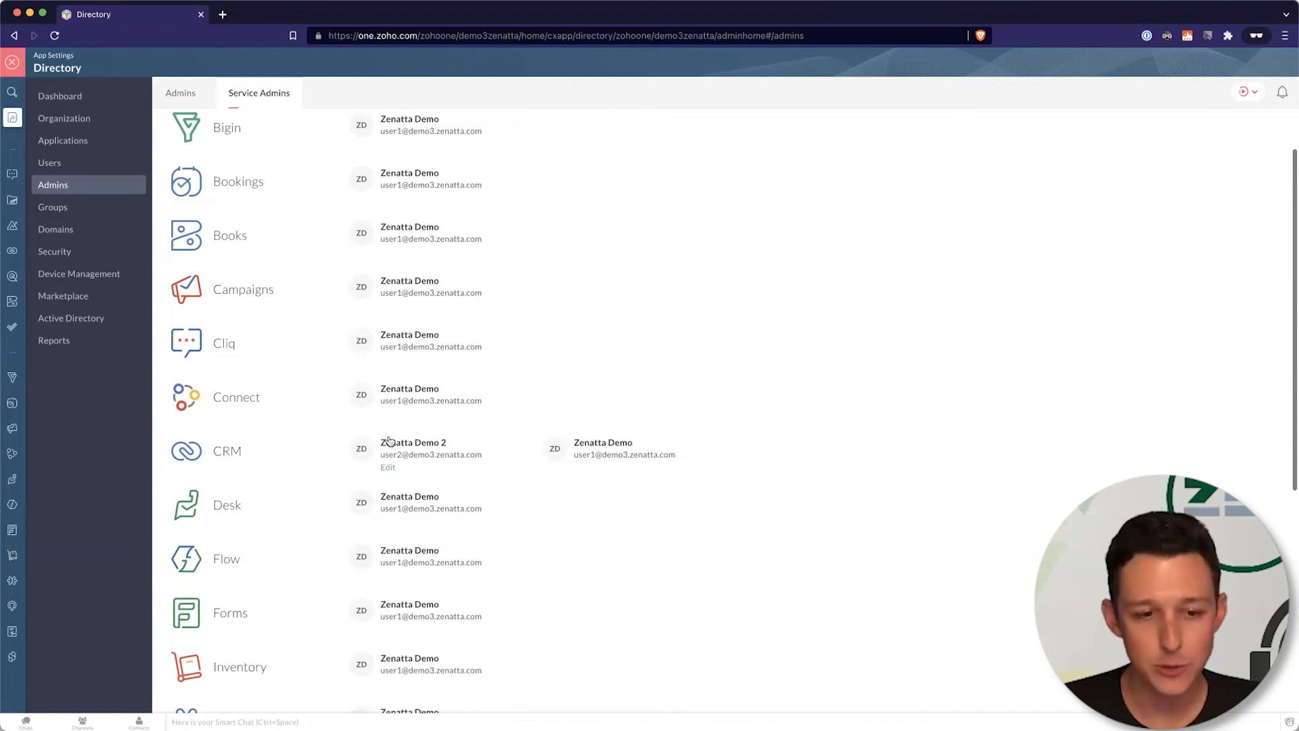
click(426, 442)
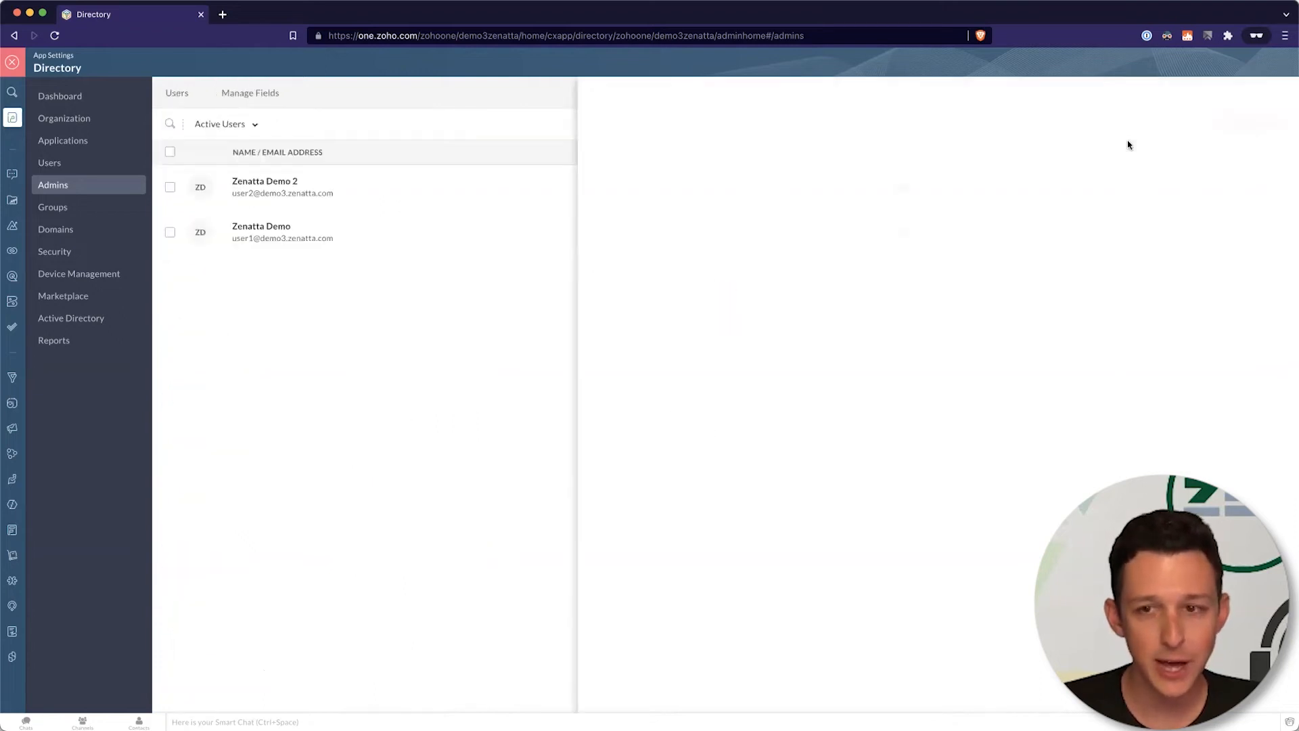
click(75, 185)
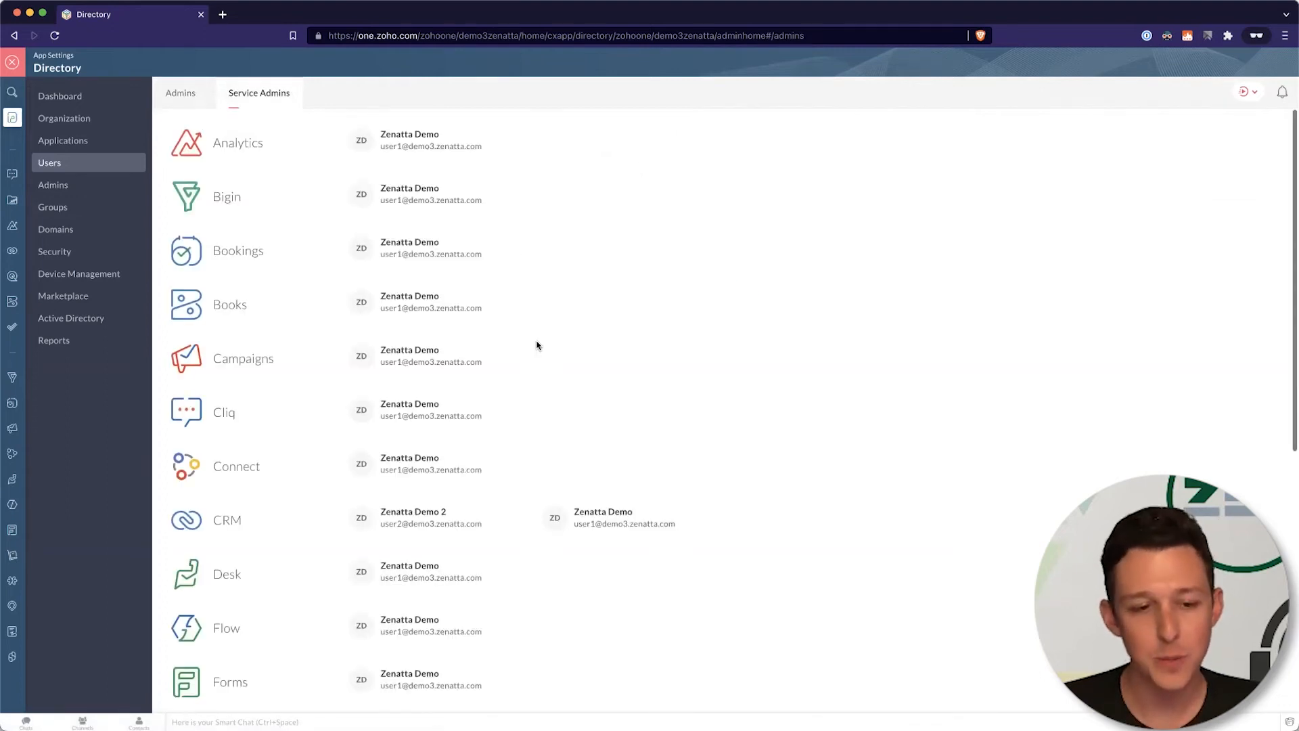
scroll(423, 371, down, 3)
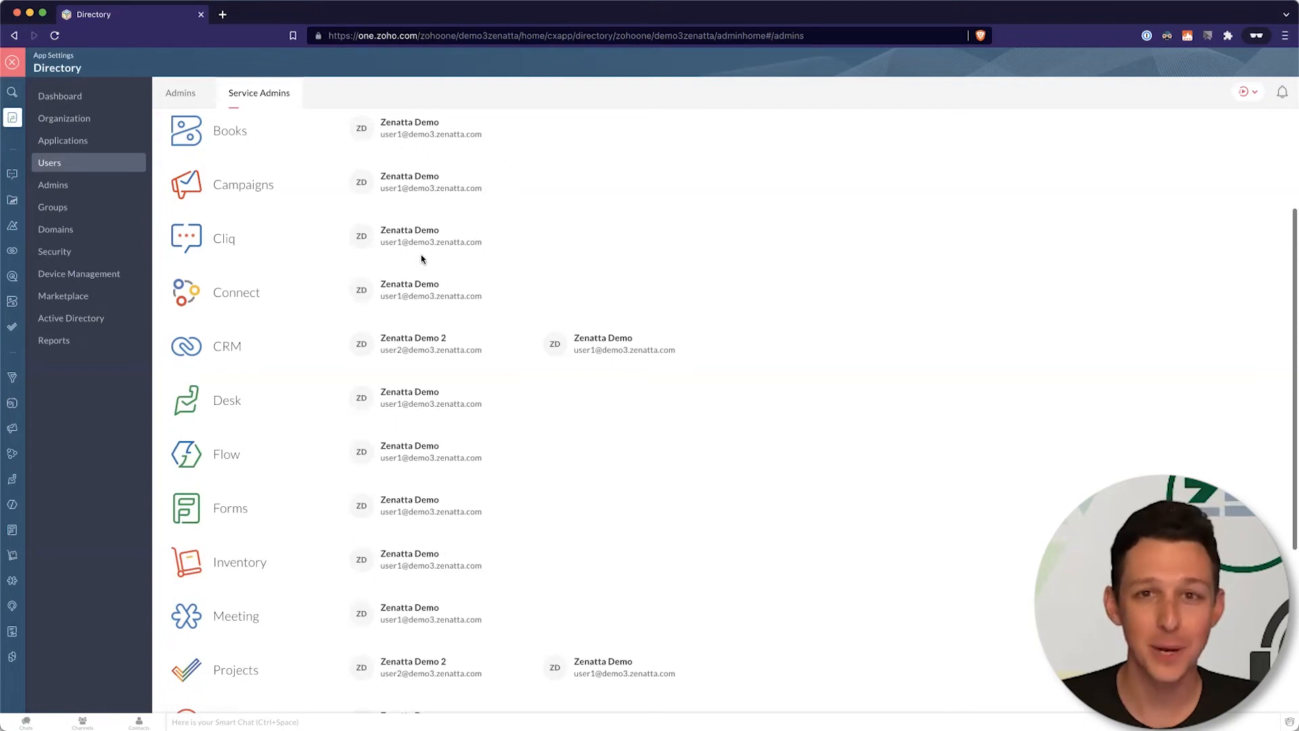
Start a new group named Consultants and set its type to Department.
click(77, 207)
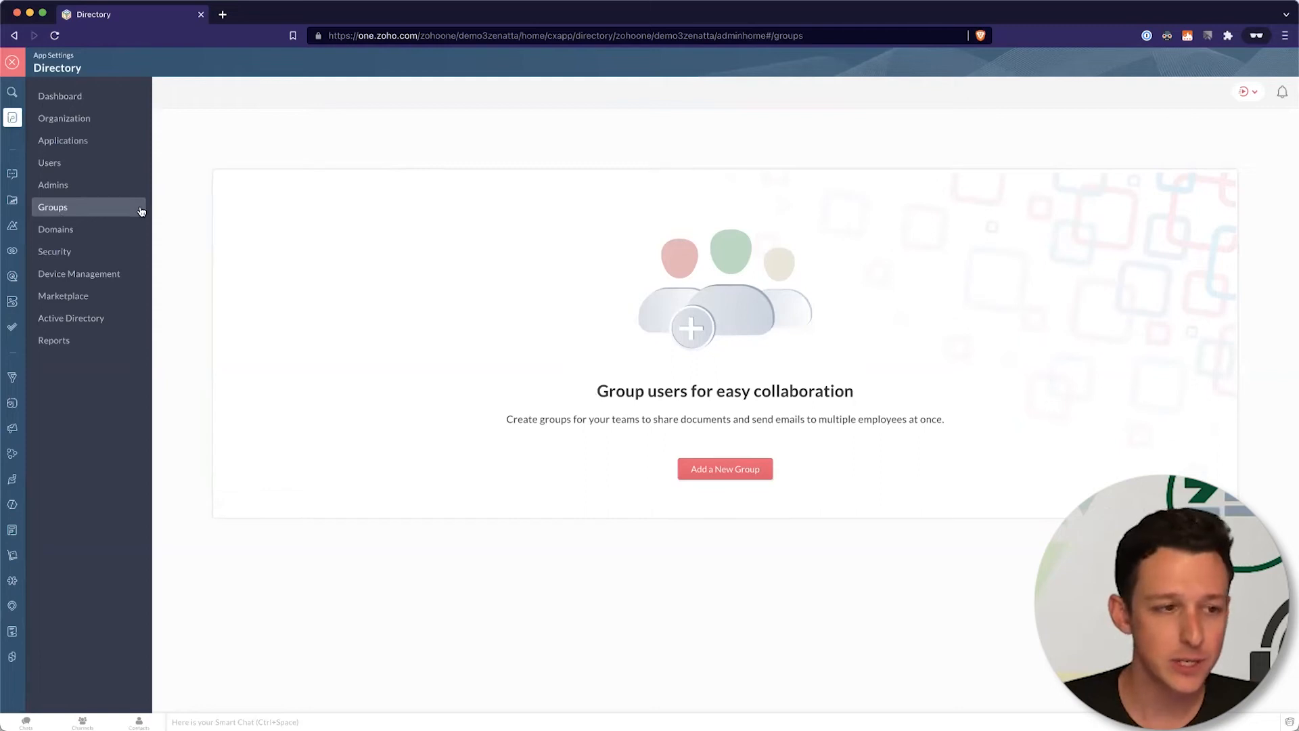
click(744, 469)
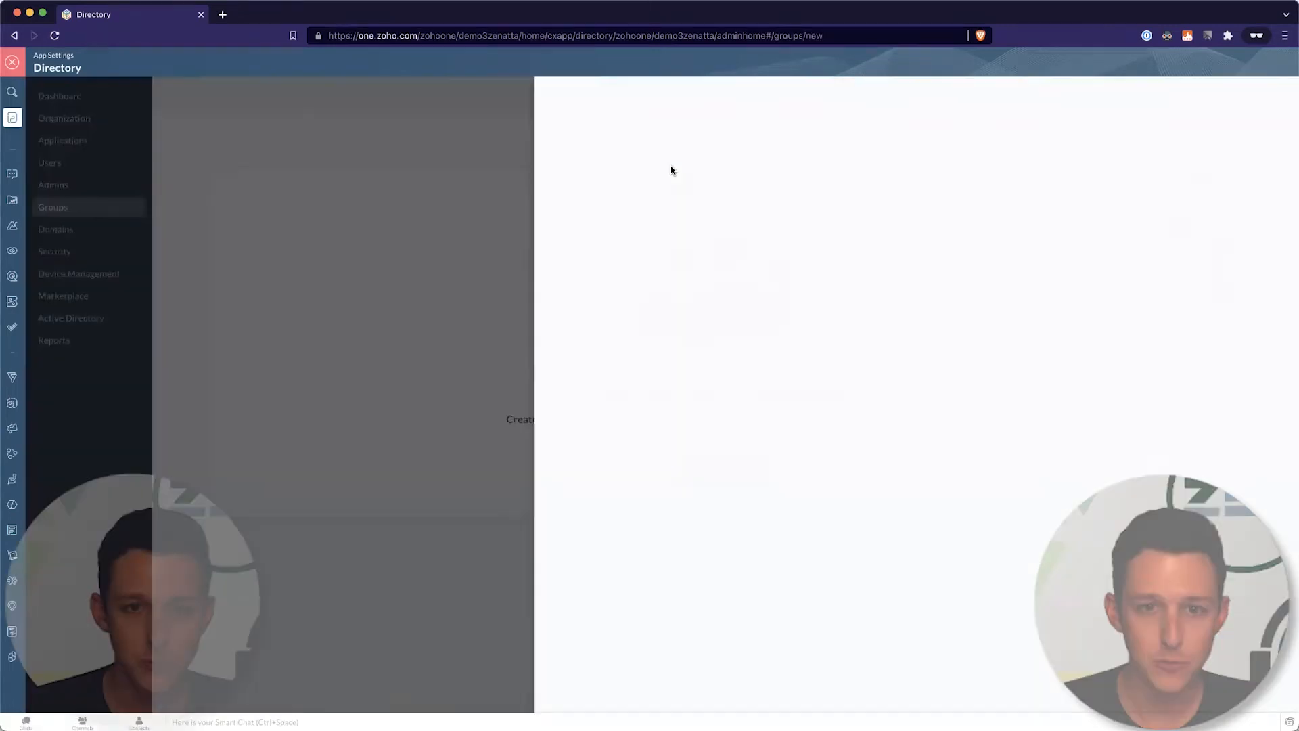
text(Consultant)
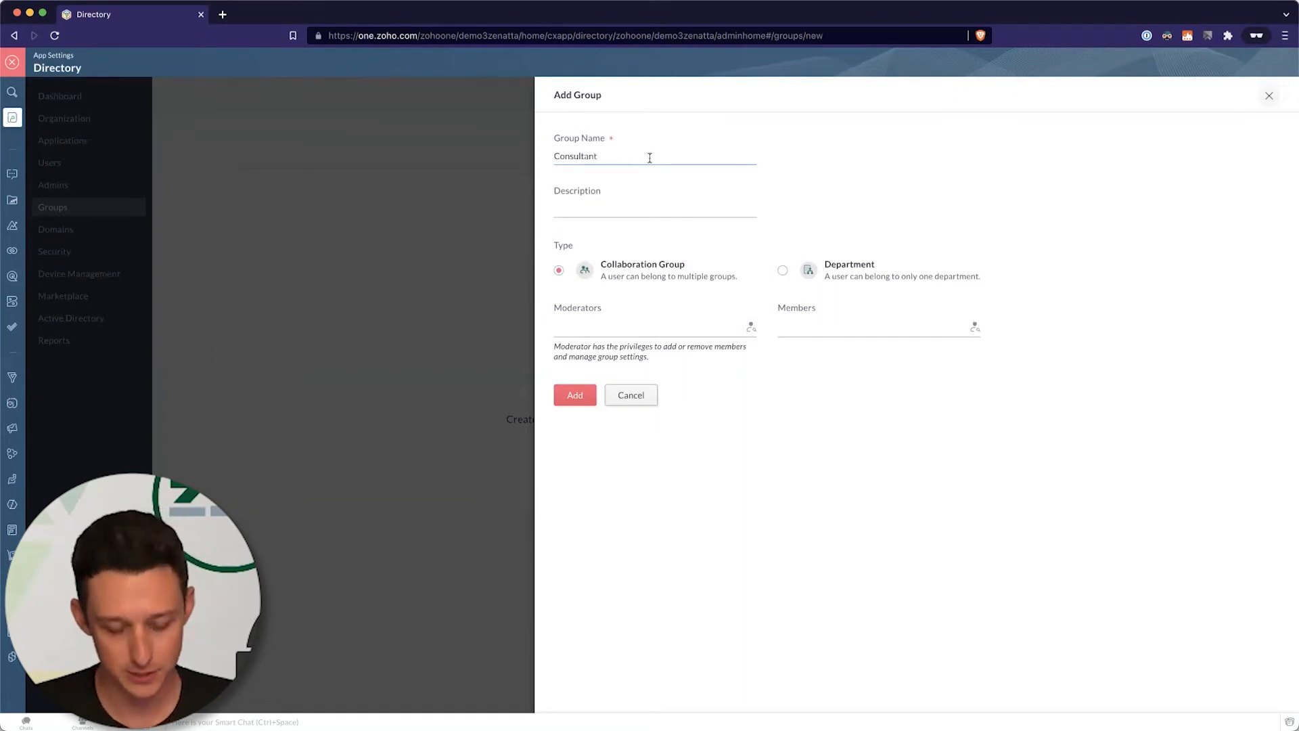
text(s)
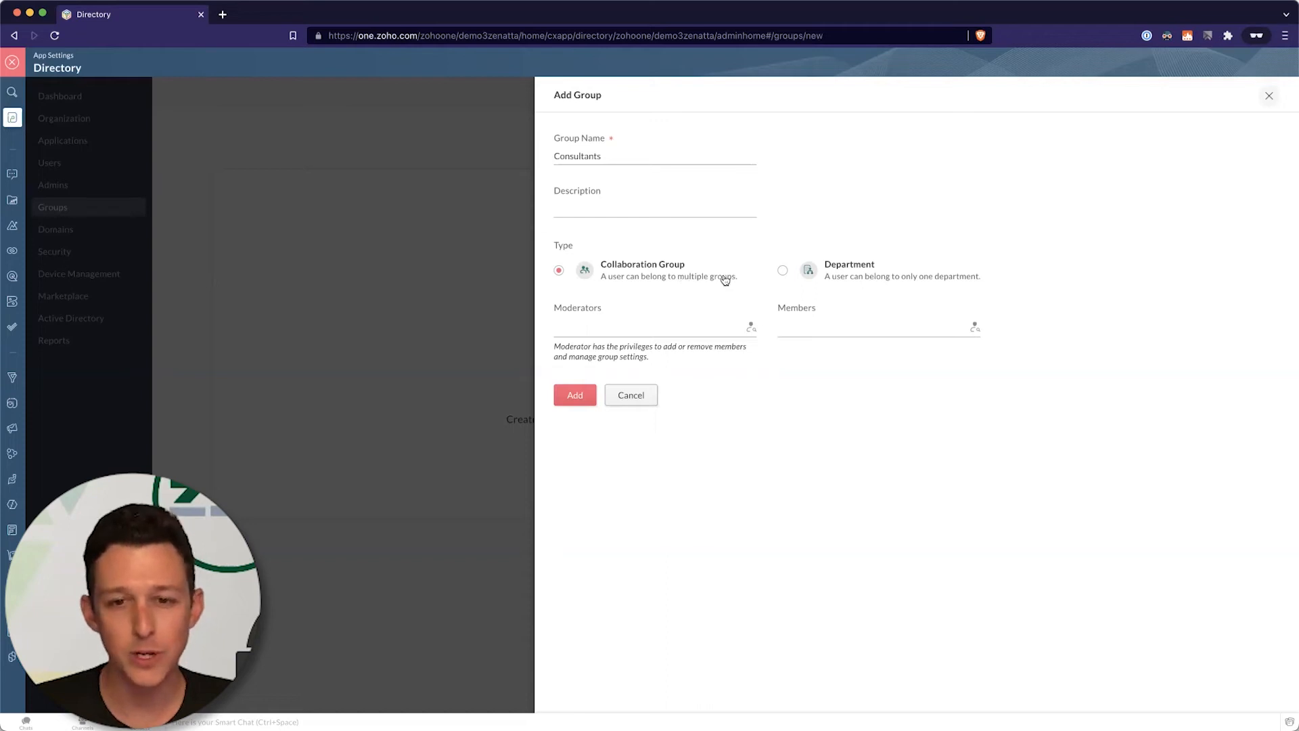
click(856, 277)
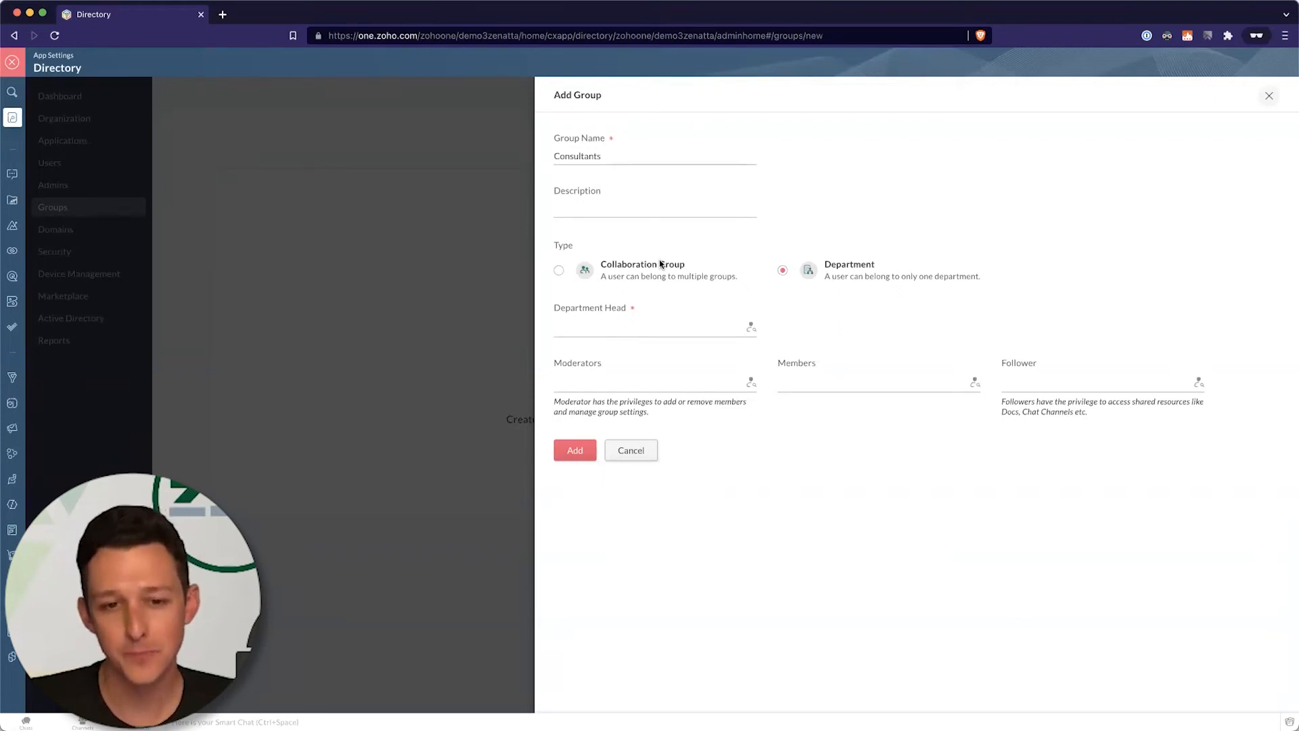
Assign the primary demo user as department head and moderator and the second demo user as member, and create the Consultants group.
click(631, 330)
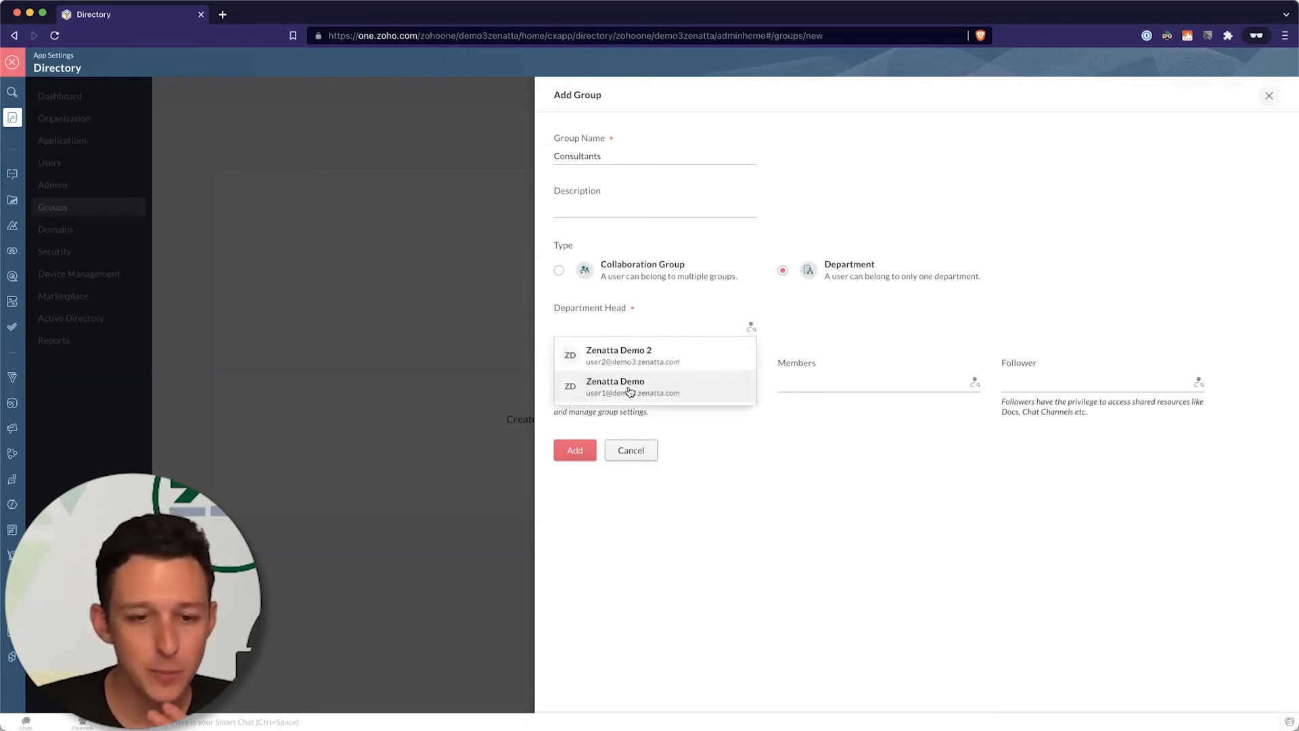
click(629, 391)
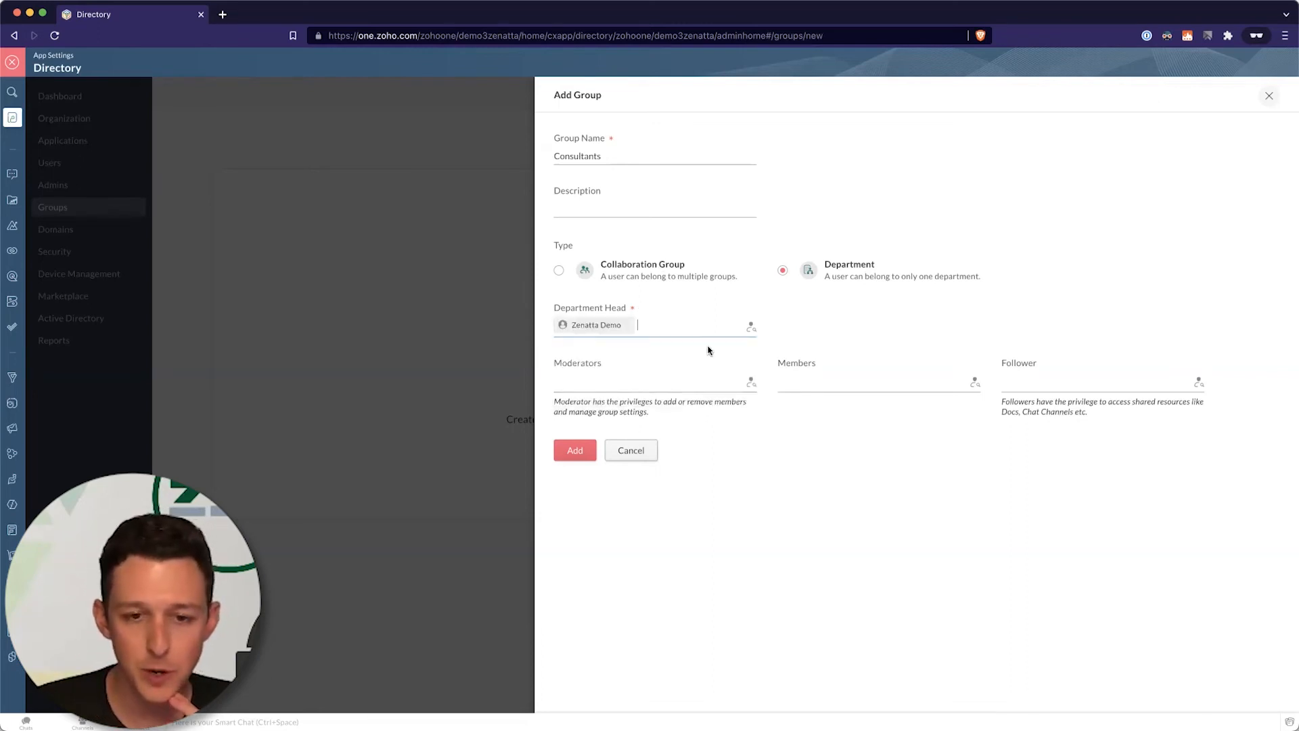
click(642, 383)
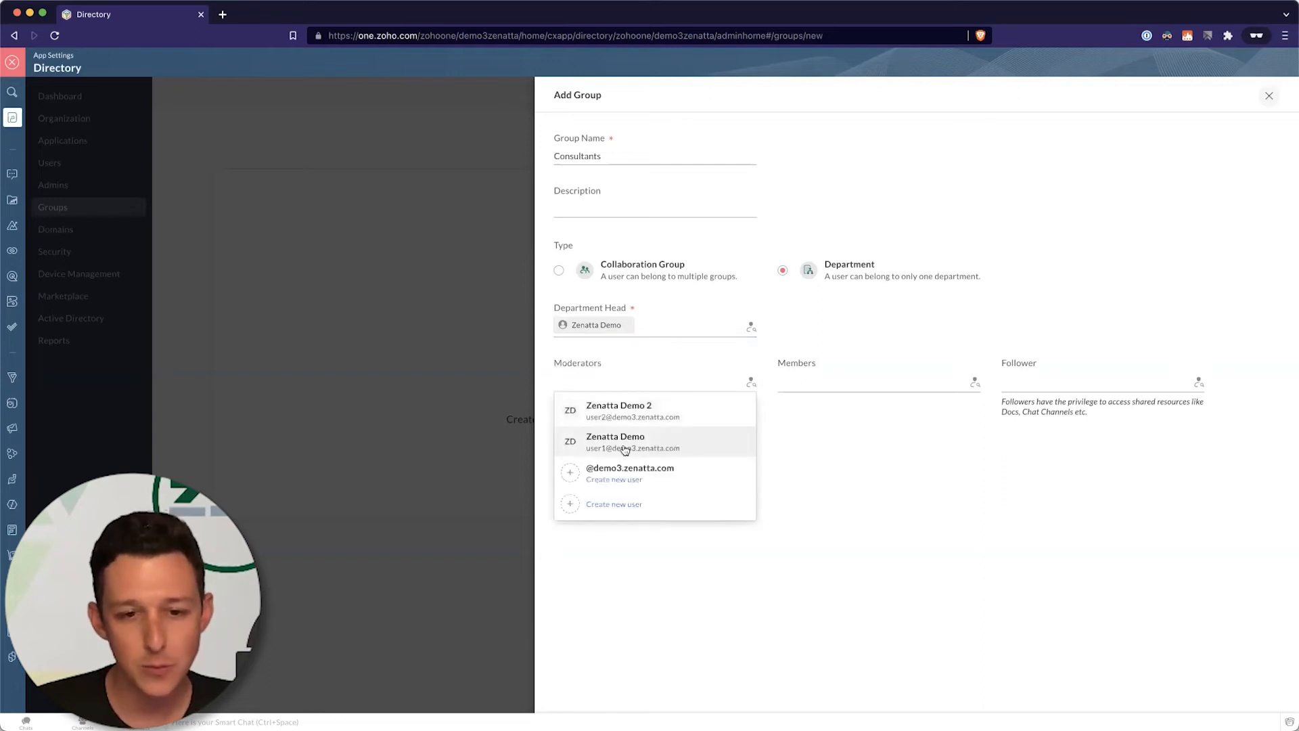
click(626, 443)
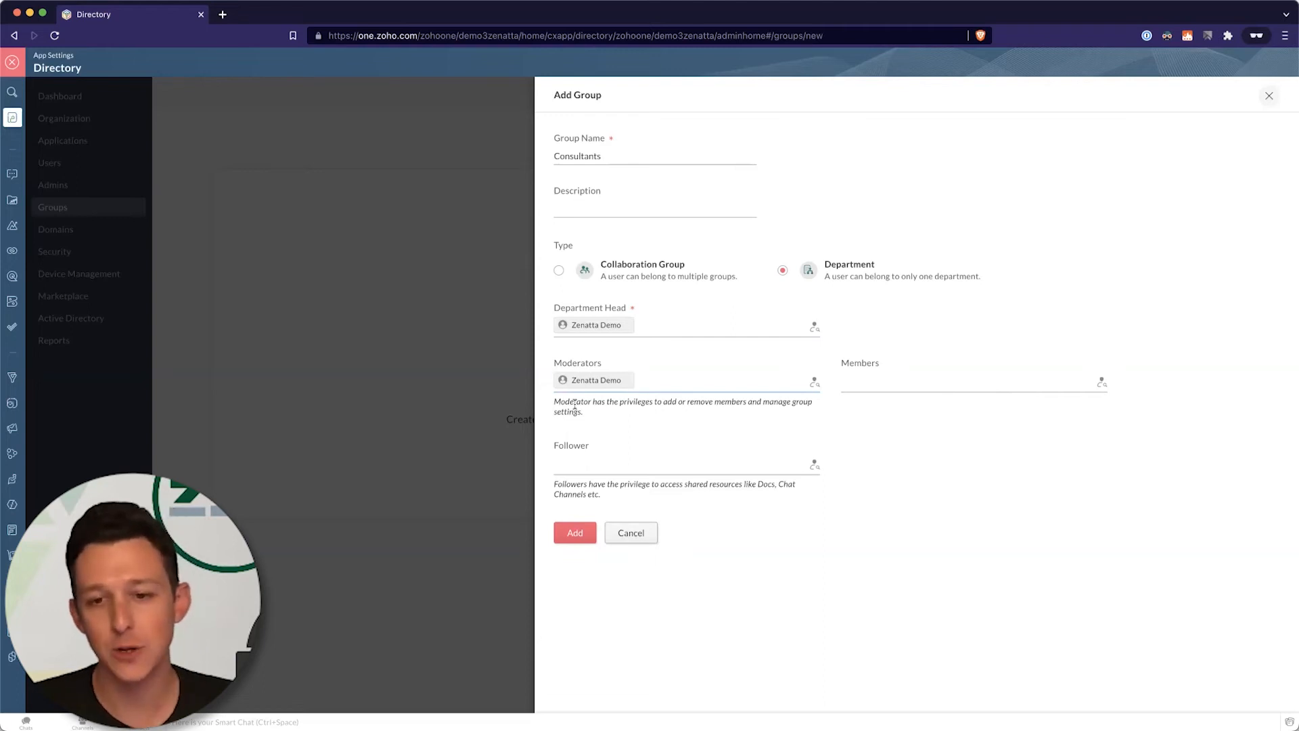
click(891, 377)
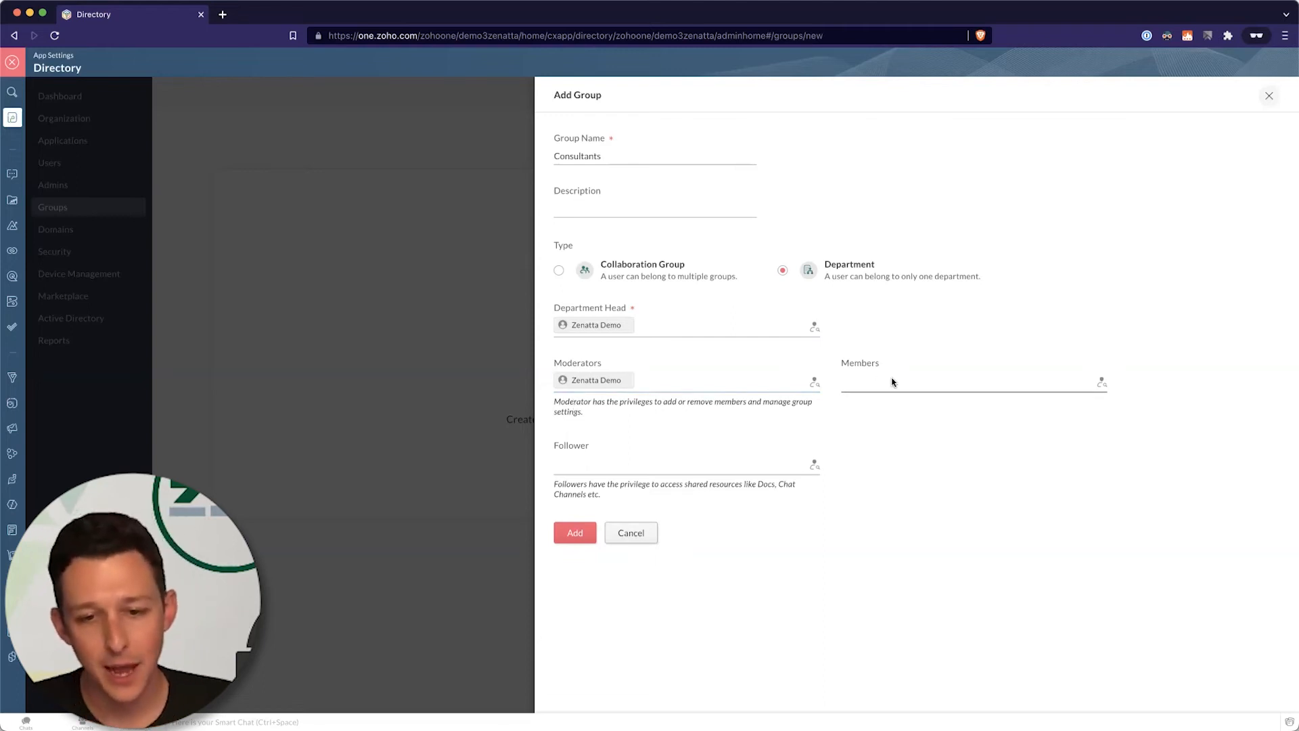
click(892, 413)
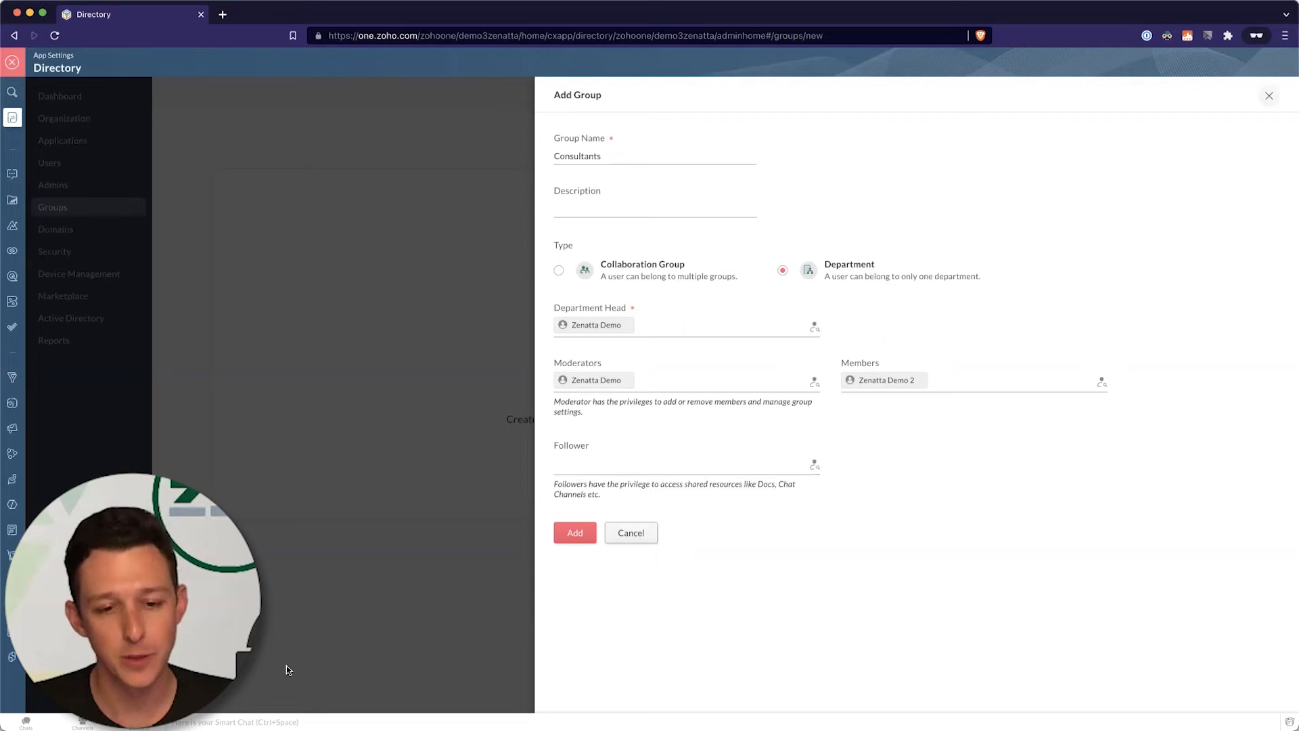
click(570, 532)
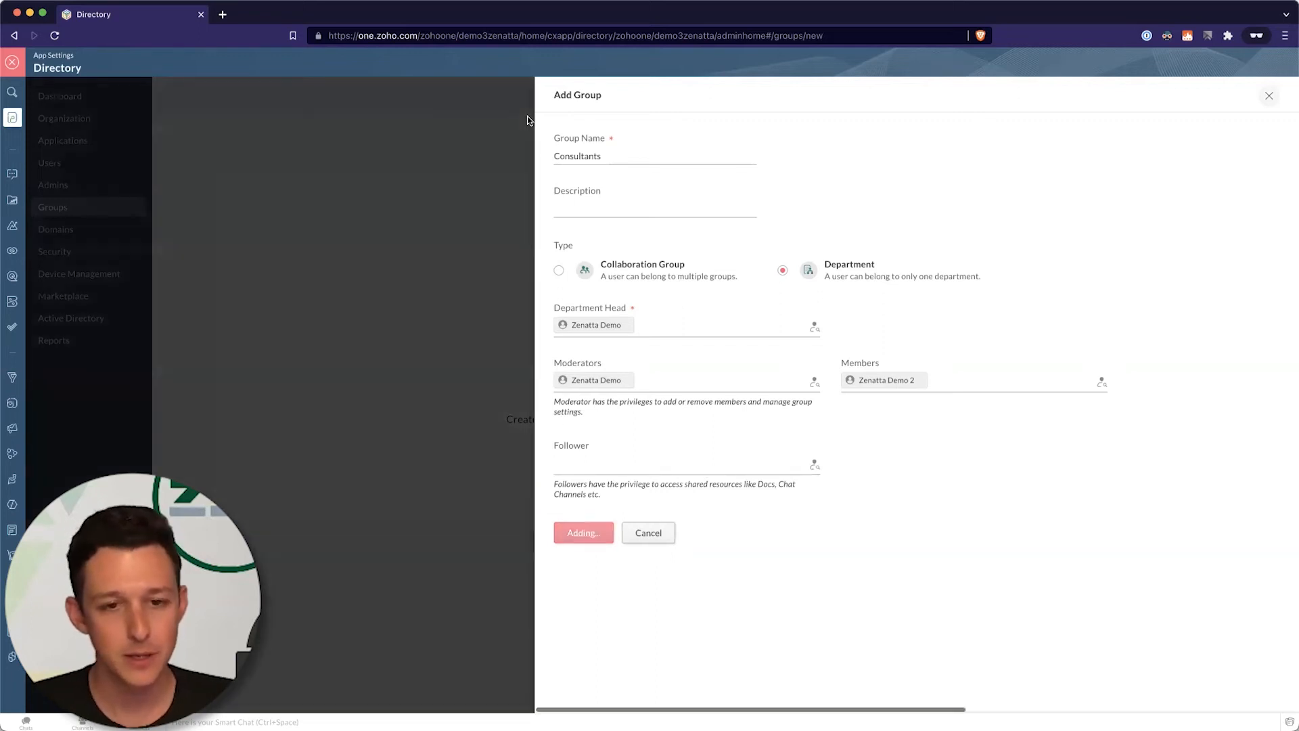
click(646, 151)
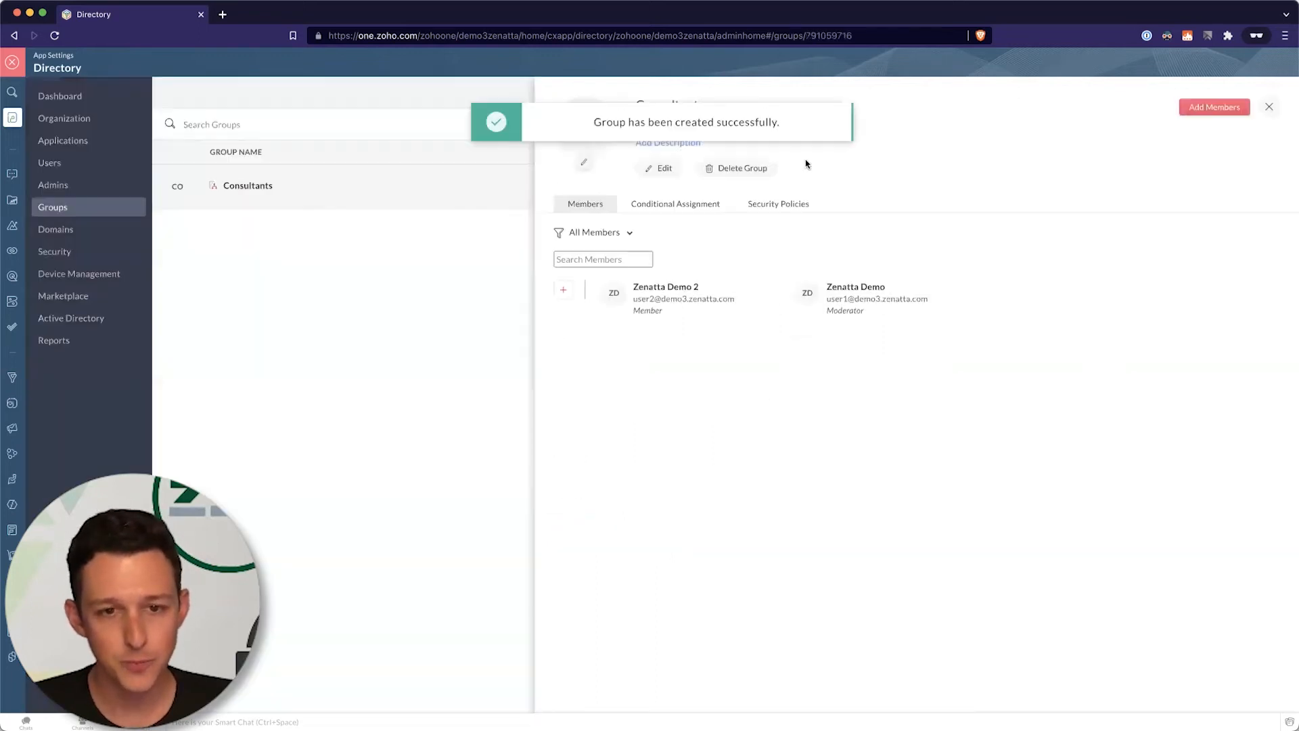
click(1274, 114)
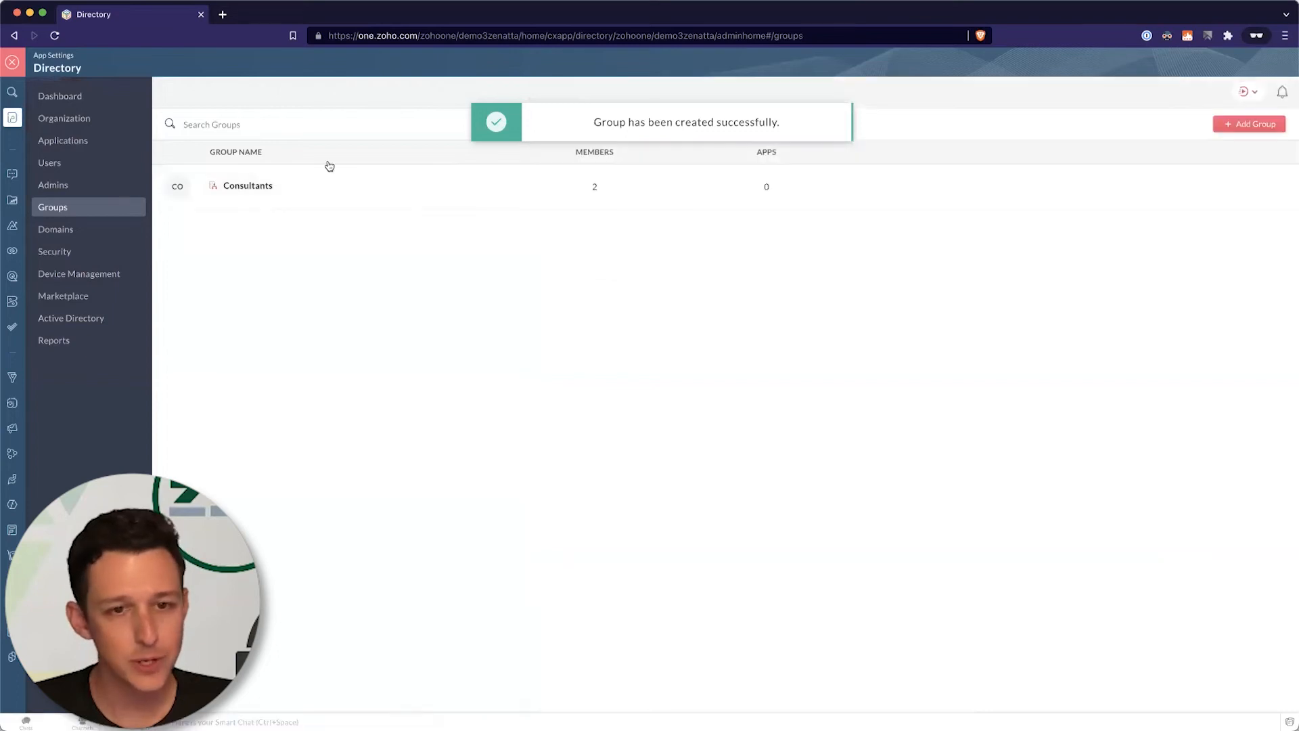
Start a conditional app assignment for the Consultants group and browse the applications available to assign.
click(252, 192)
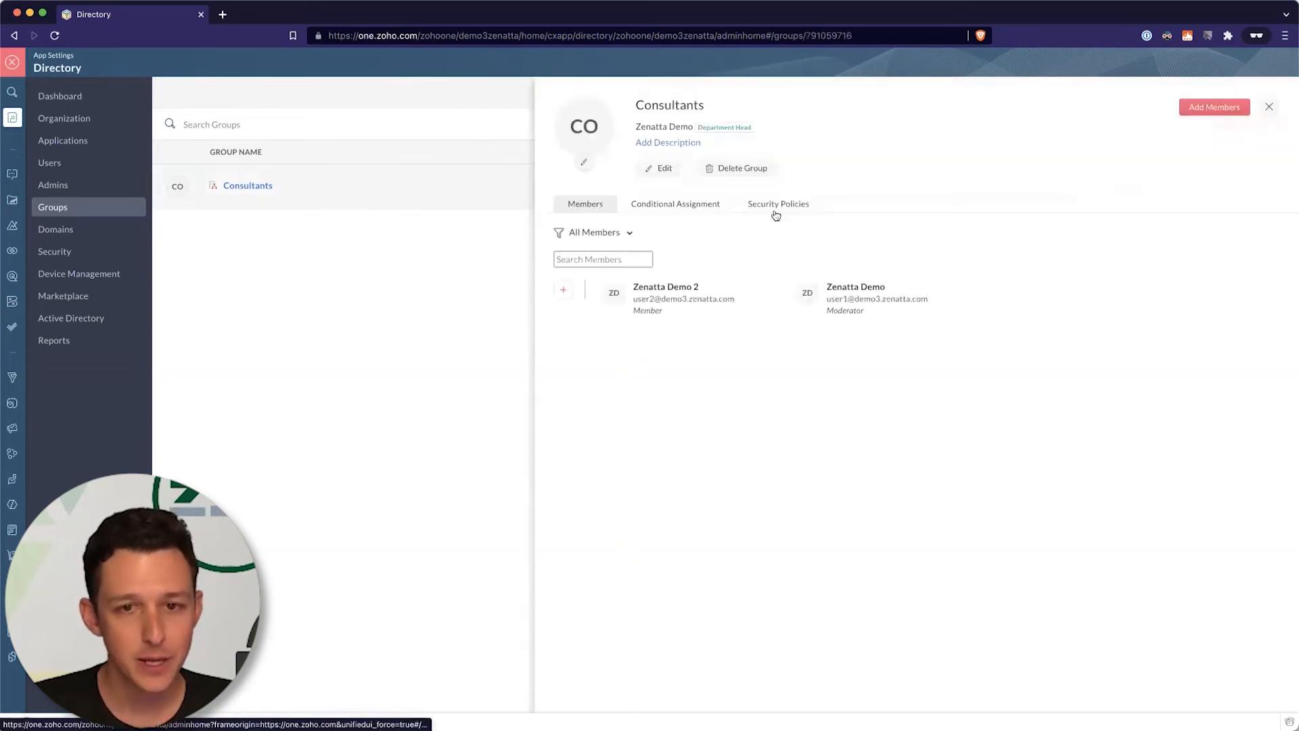
click(675, 205)
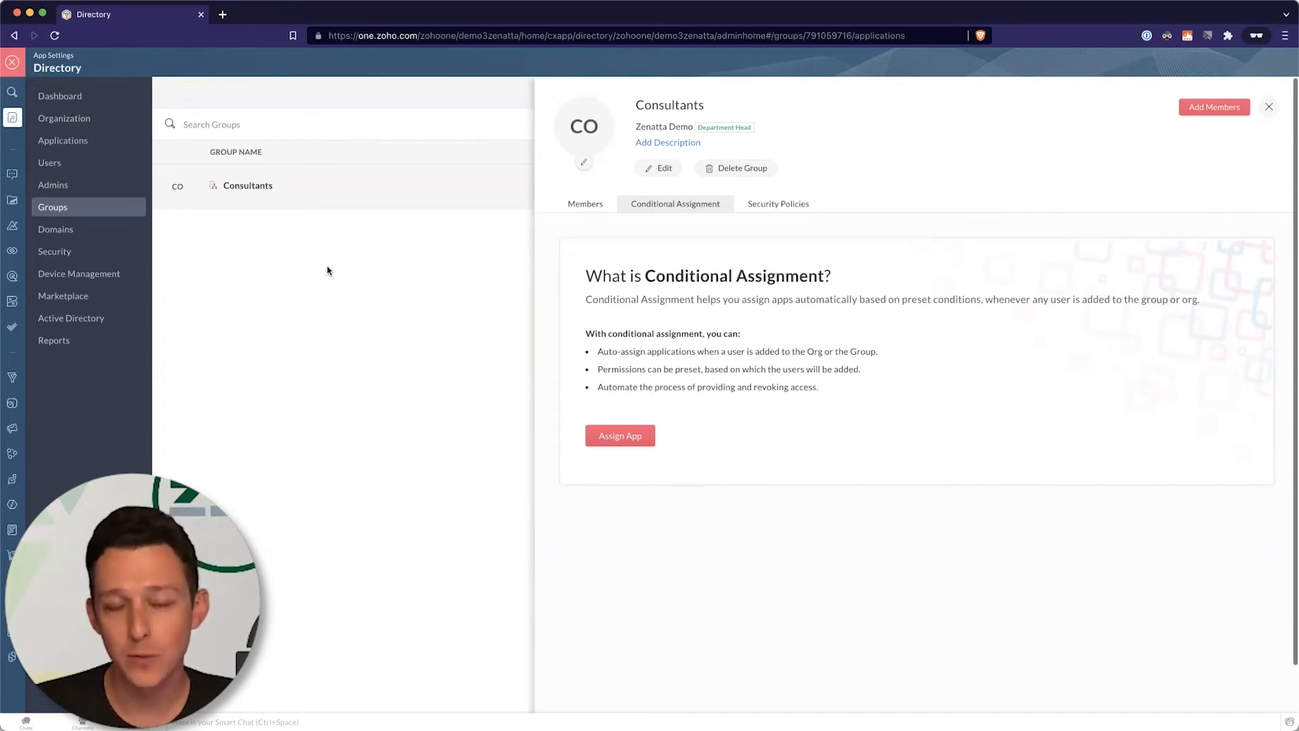
click(604, 437)
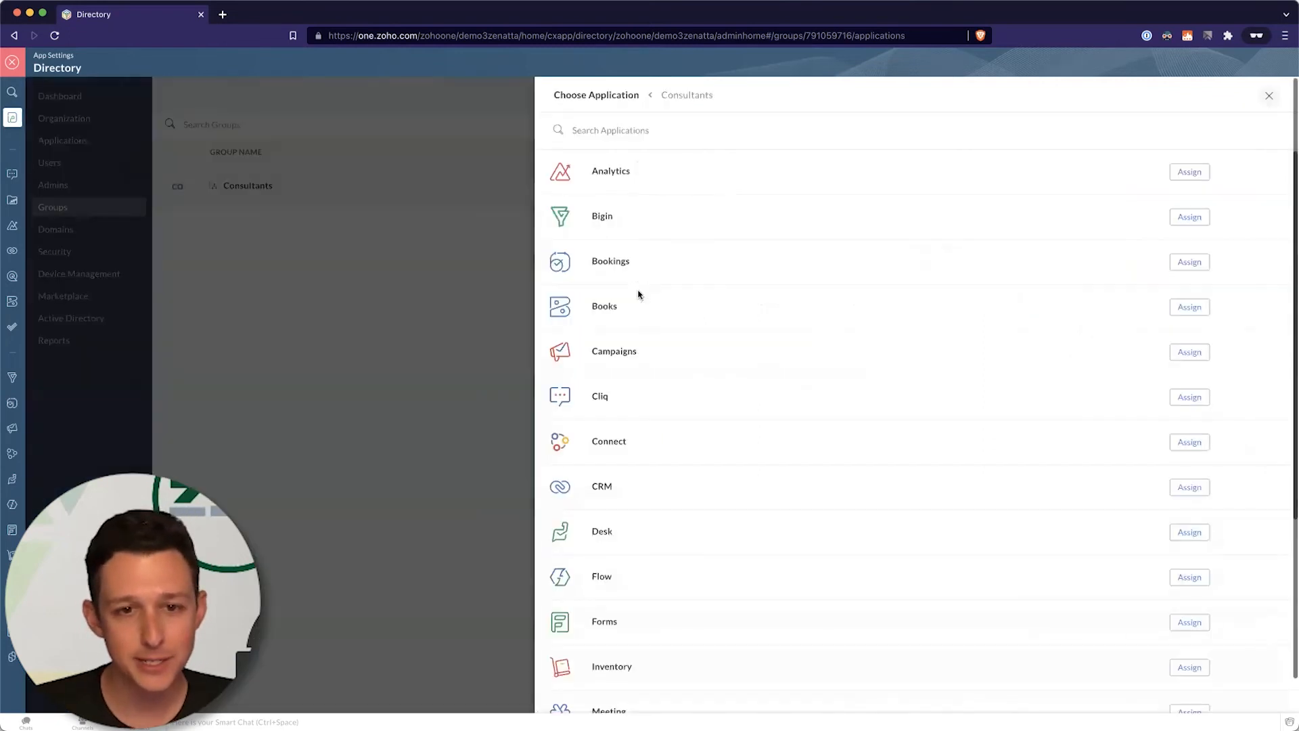
scroll(821, 222, down, 1)
scroll(781, 329, down, 1)
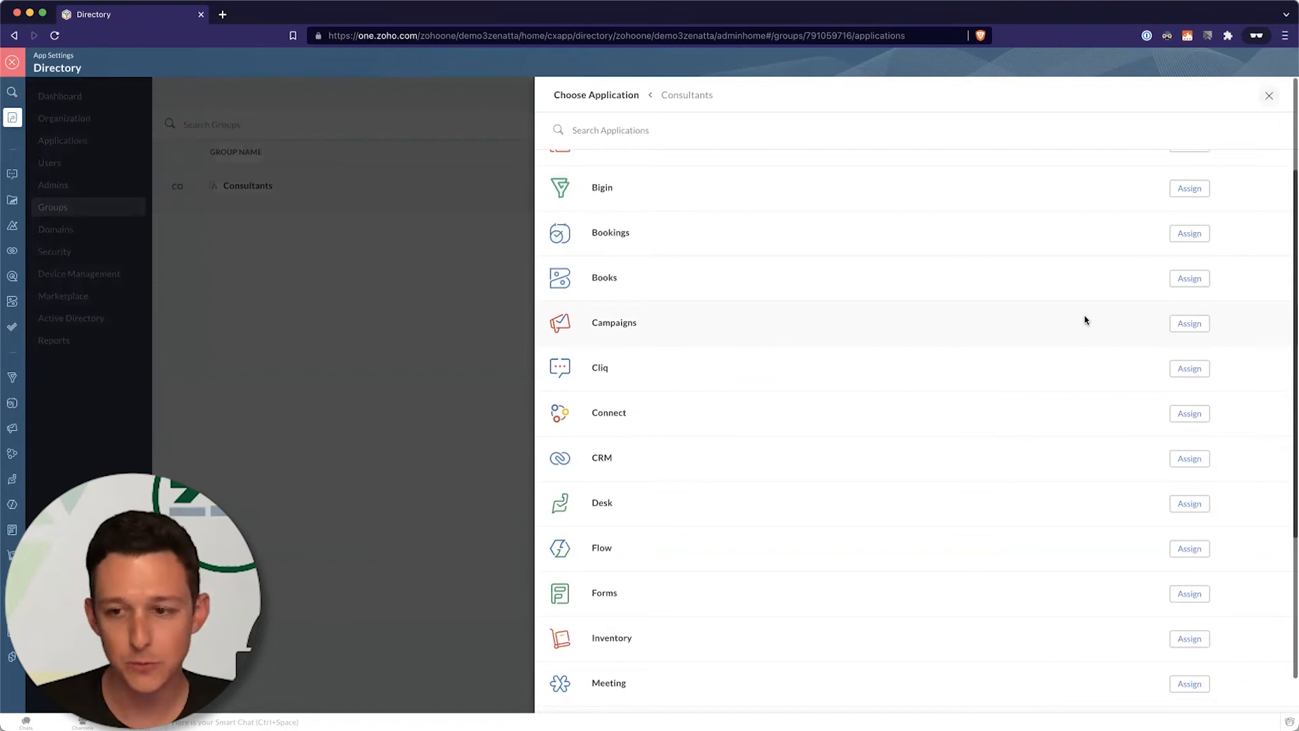
Choose Campaigns for the assignment, also apply the condition to existing users, and apply the rule to all members.
click(1180, 328)
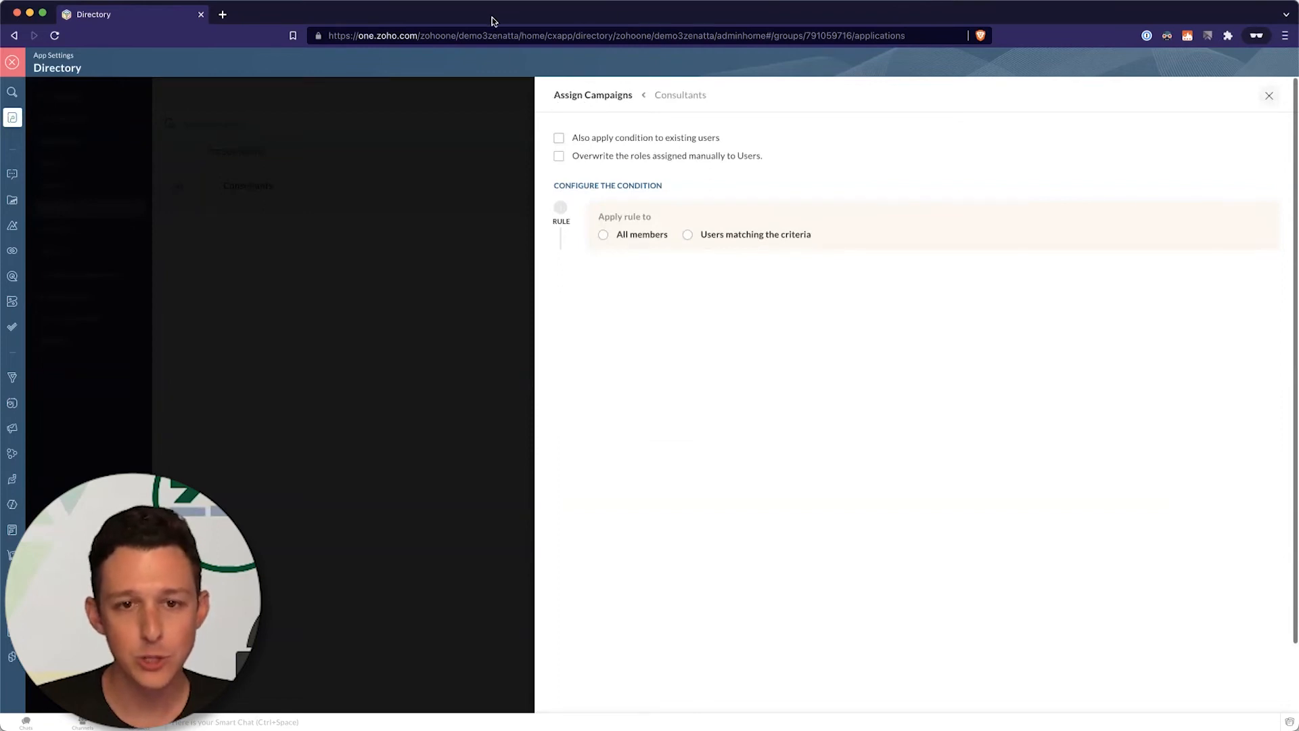
click(556, 139)
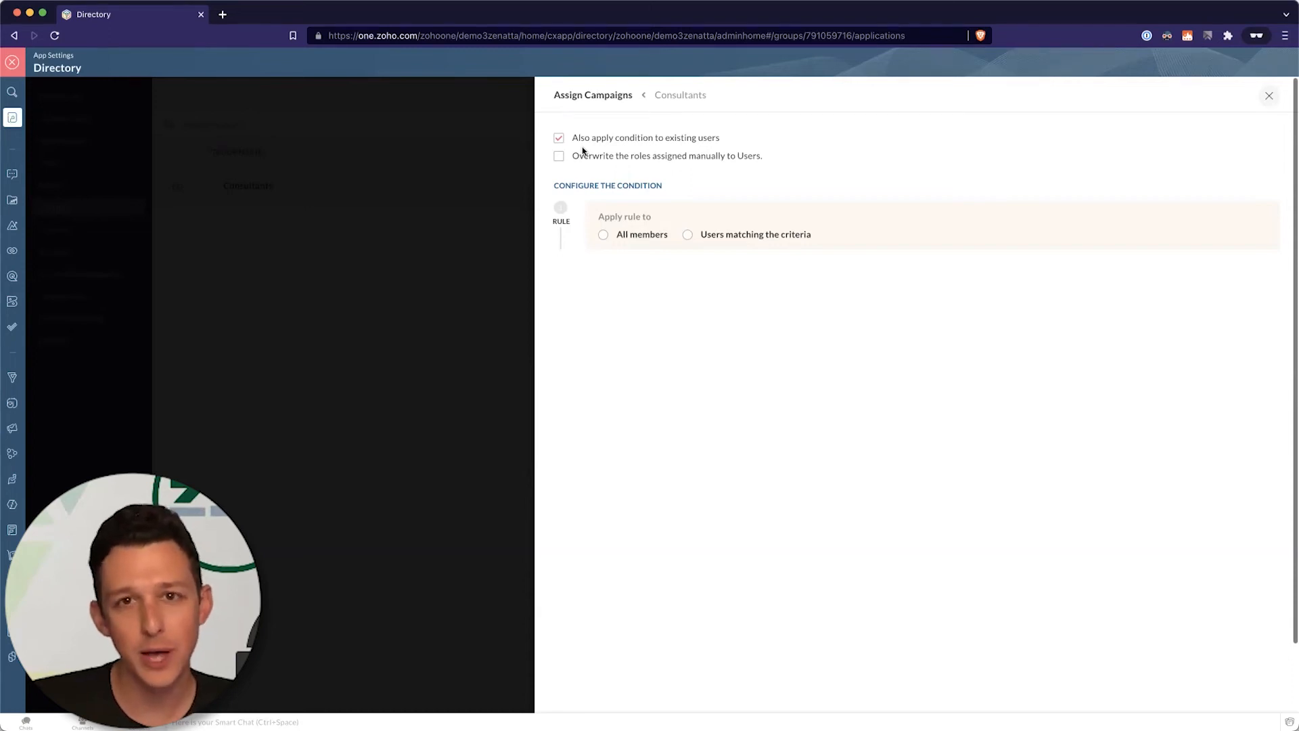
click(604, 236)
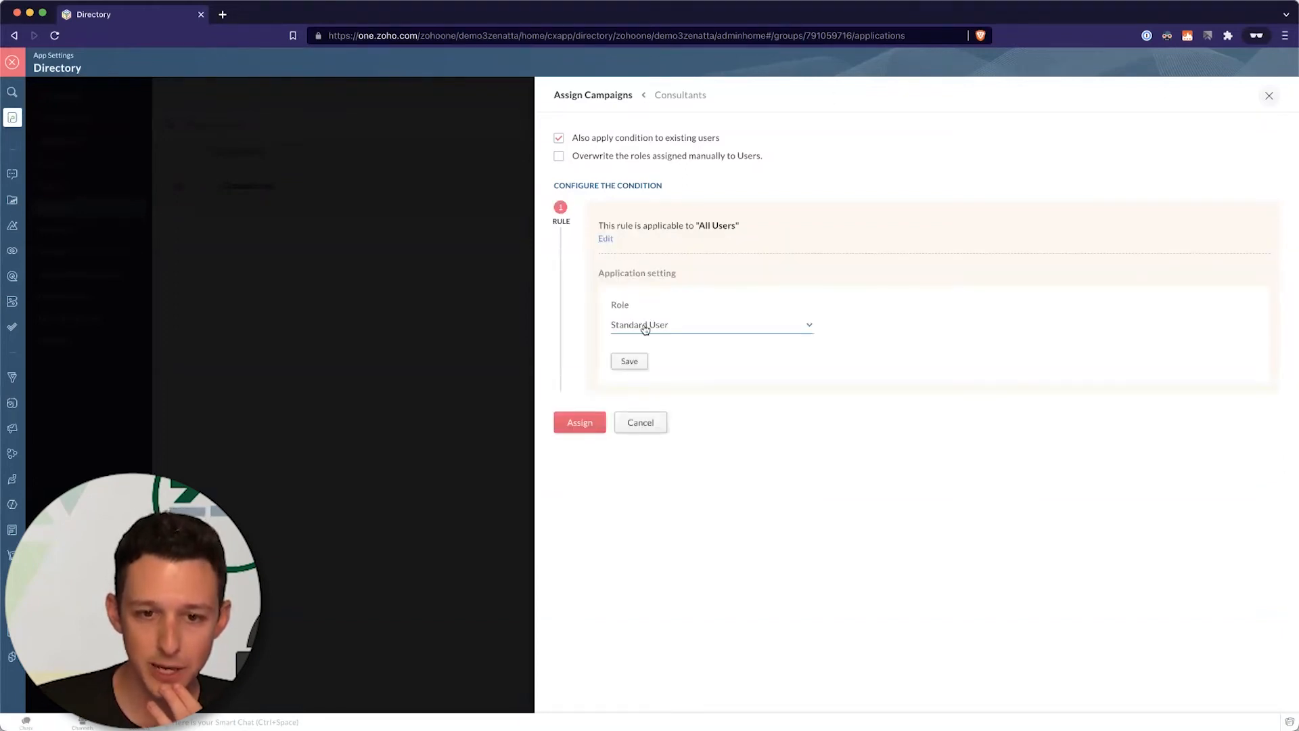
Examine the criteria fields offered for a rule on matching users, and return the rule to all members.
click(606, 241)
click(744, 237)
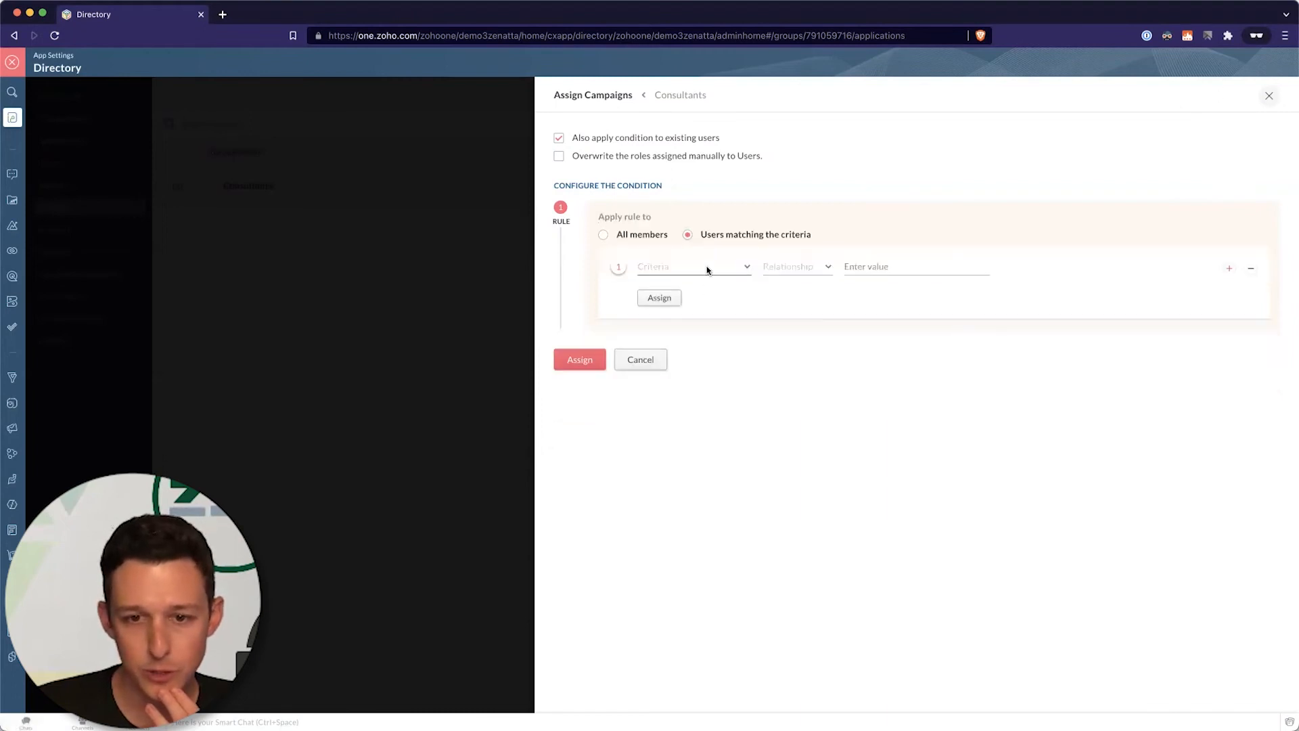
click(707, 269)
scroll(704, 332, down, 5)
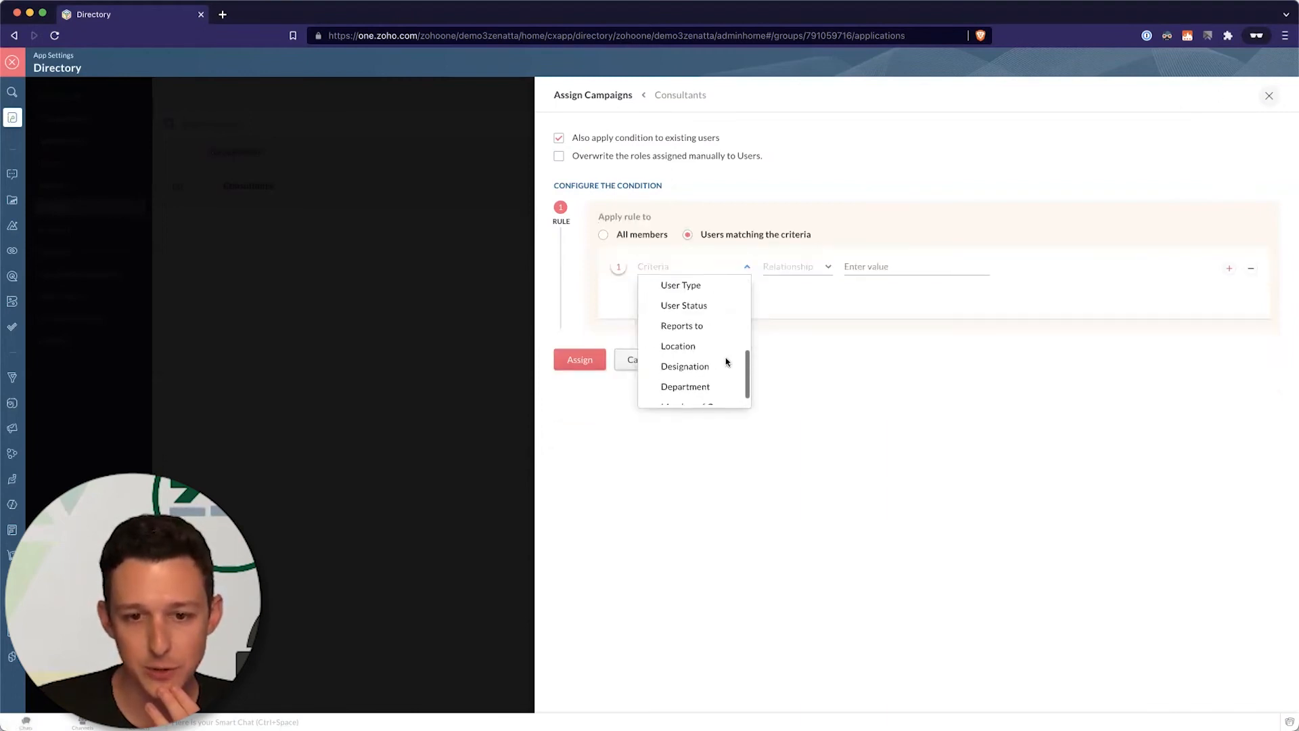
scroll(726, 361, down, 2)
scroll(726, 358, up, 10)
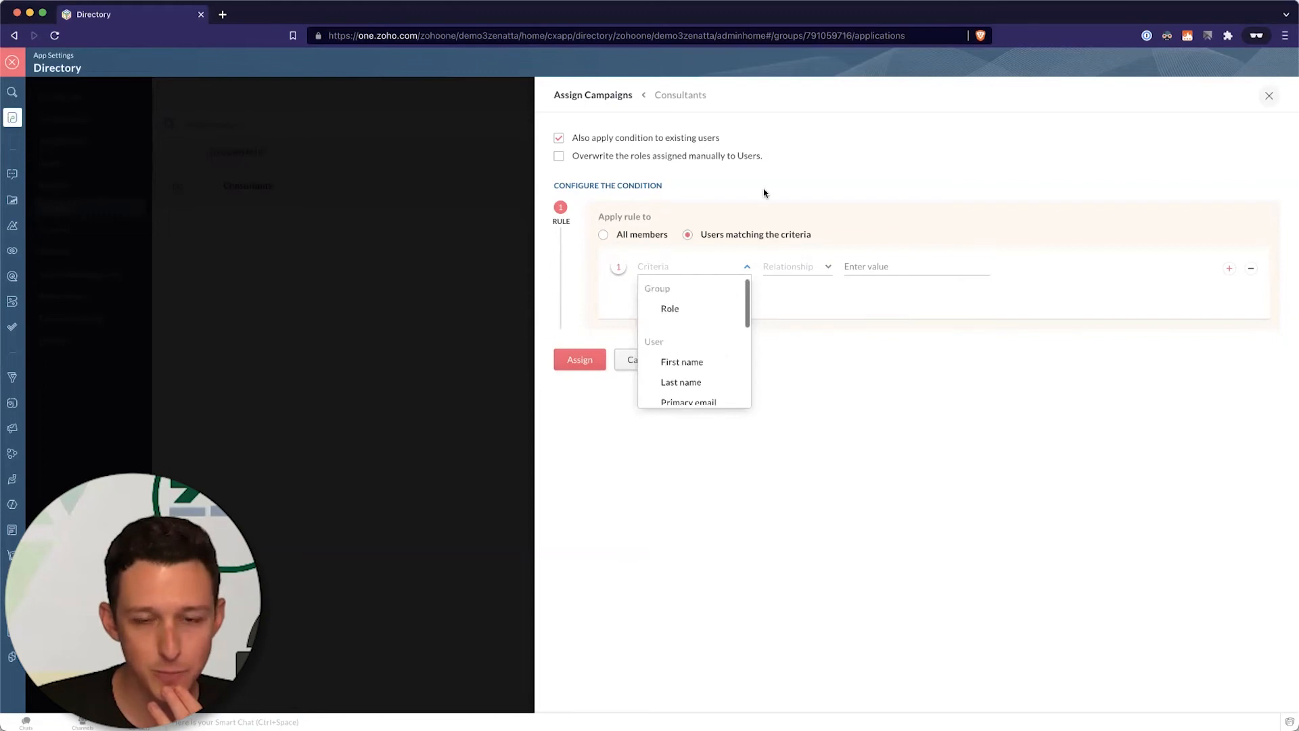
click(744, 194)
click(636, 235)
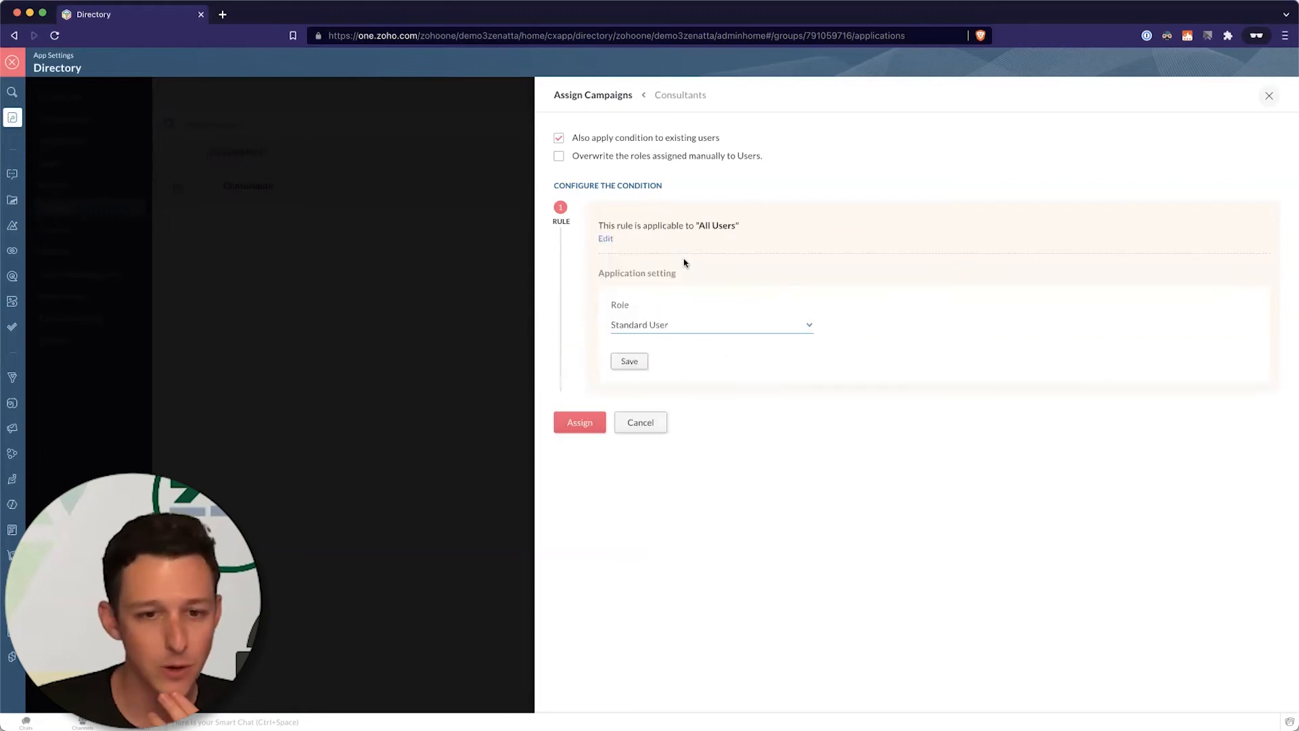
Set the rule's Campaigns role to Standard User and save the application setting.
click(672, 326)
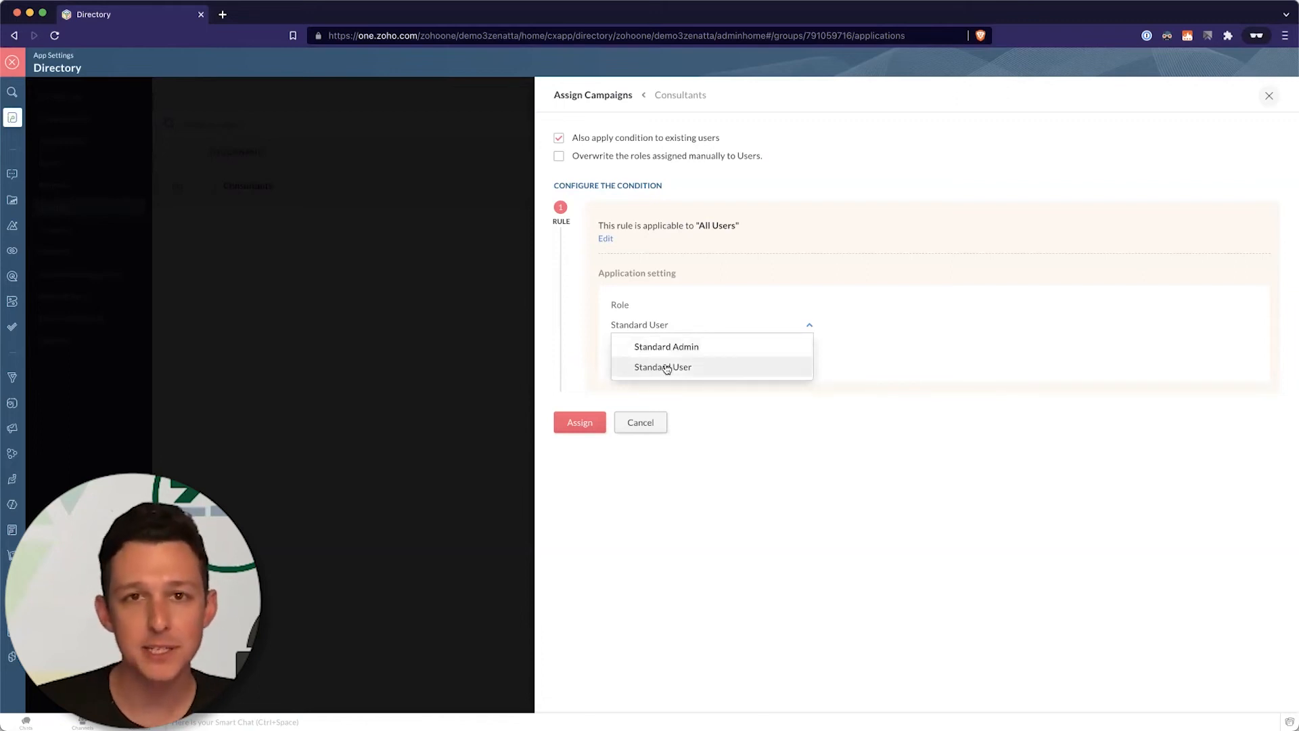
click(677, 370)
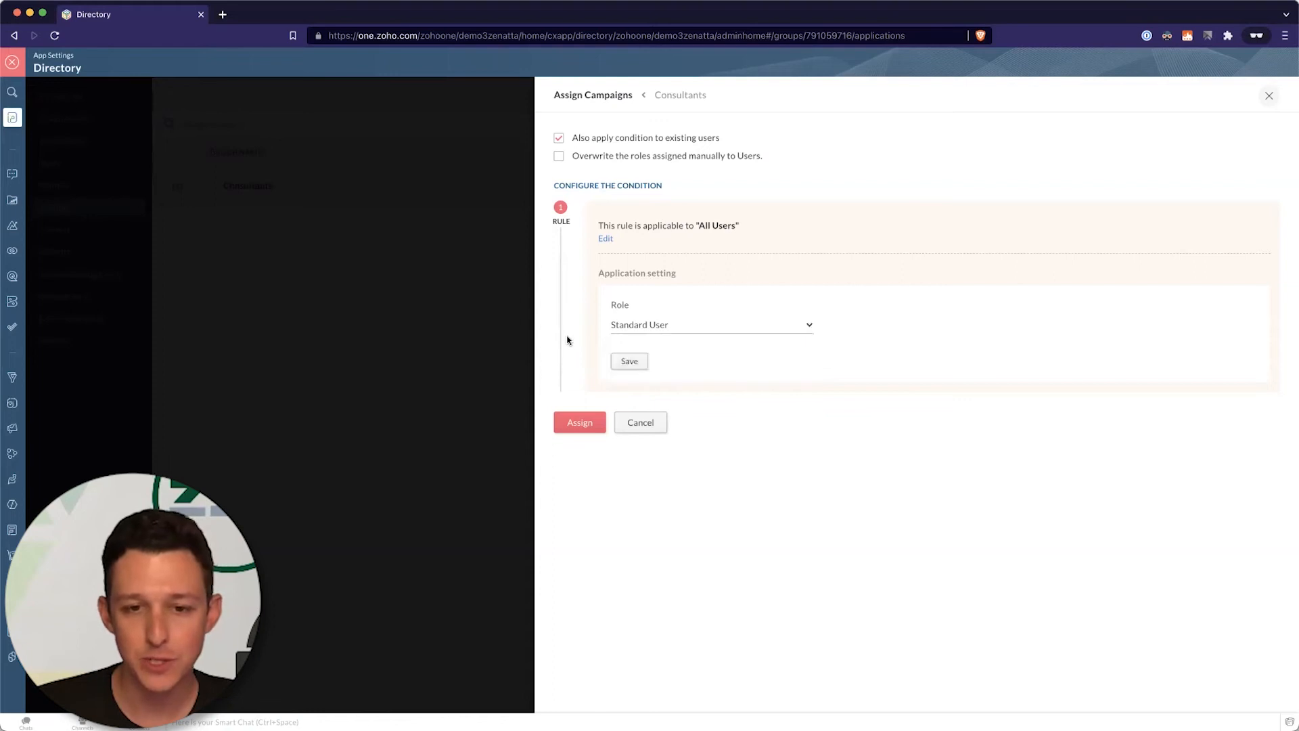
click(630, 361)
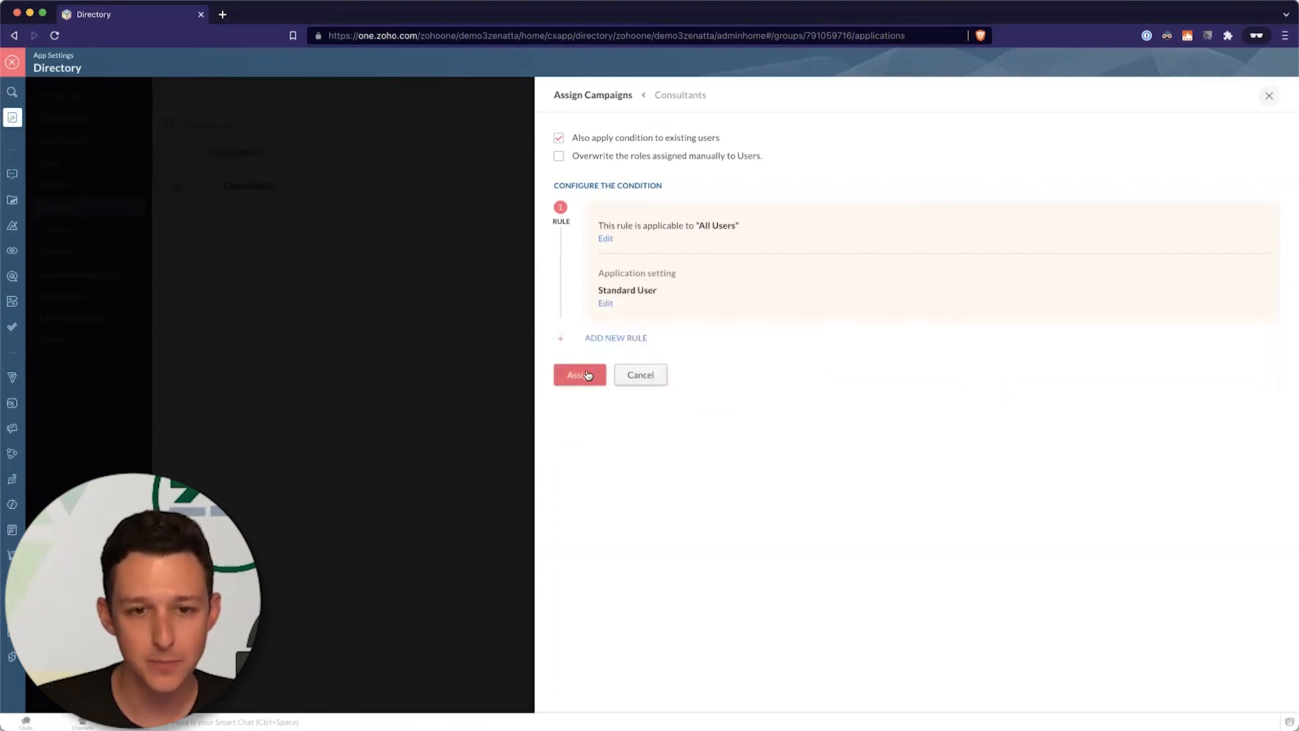
Assign Campaigns to the Consultants group, and start a Desk assignment with its rule applied to all members.
click(586, 375)
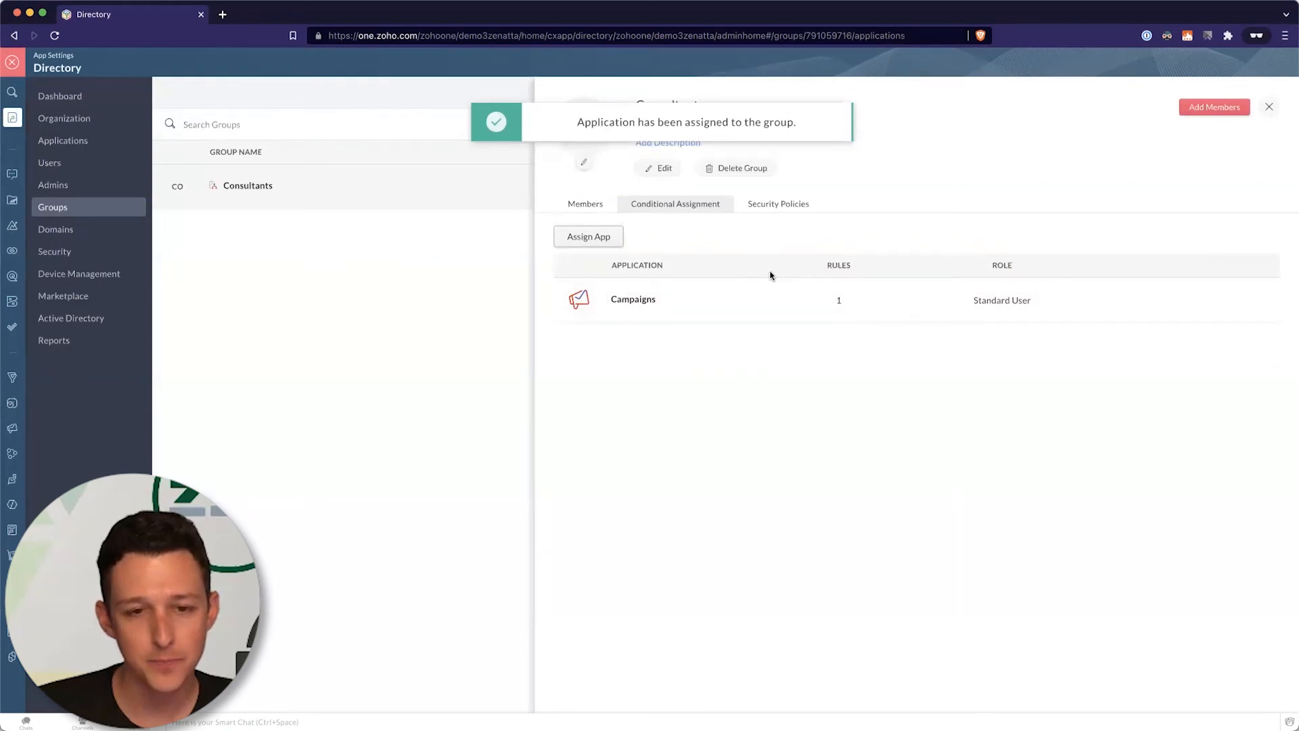
click(598, 245)
scroll(680, 231, down, 1)
scroll(680, 231, down, 1)
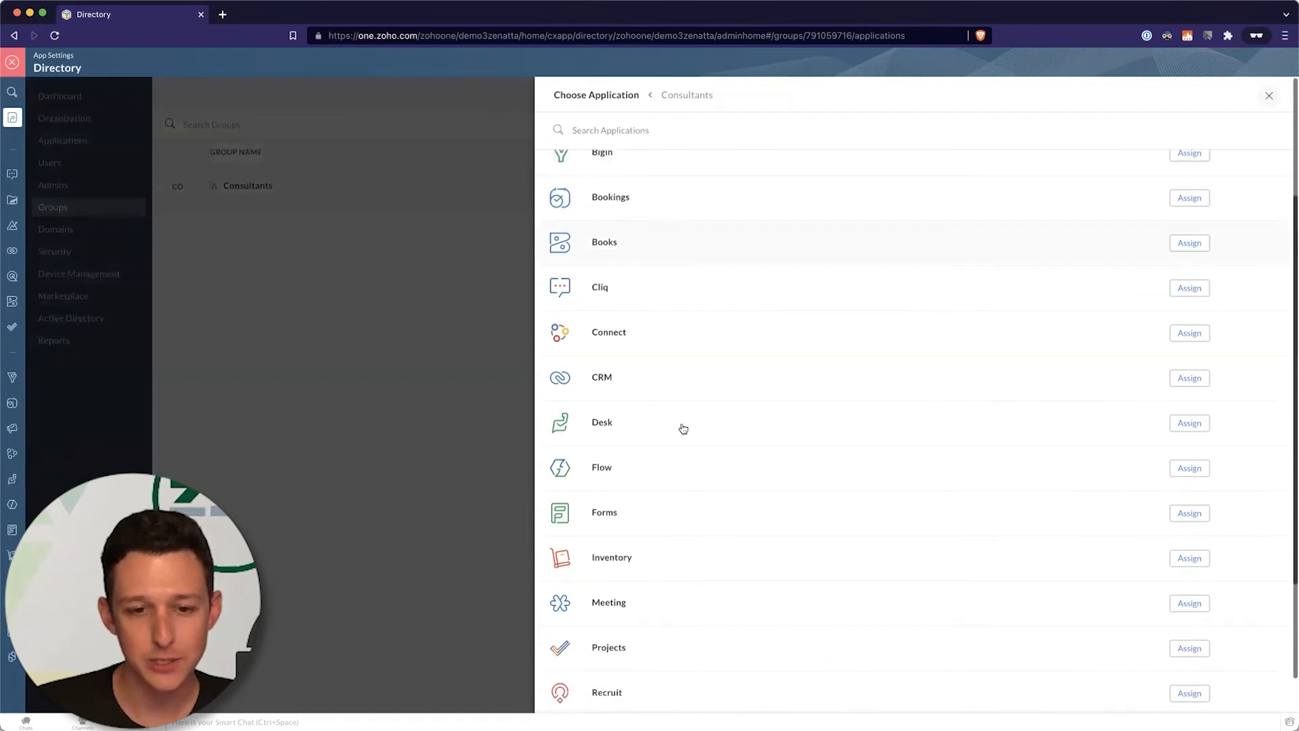
click(1198, 426)
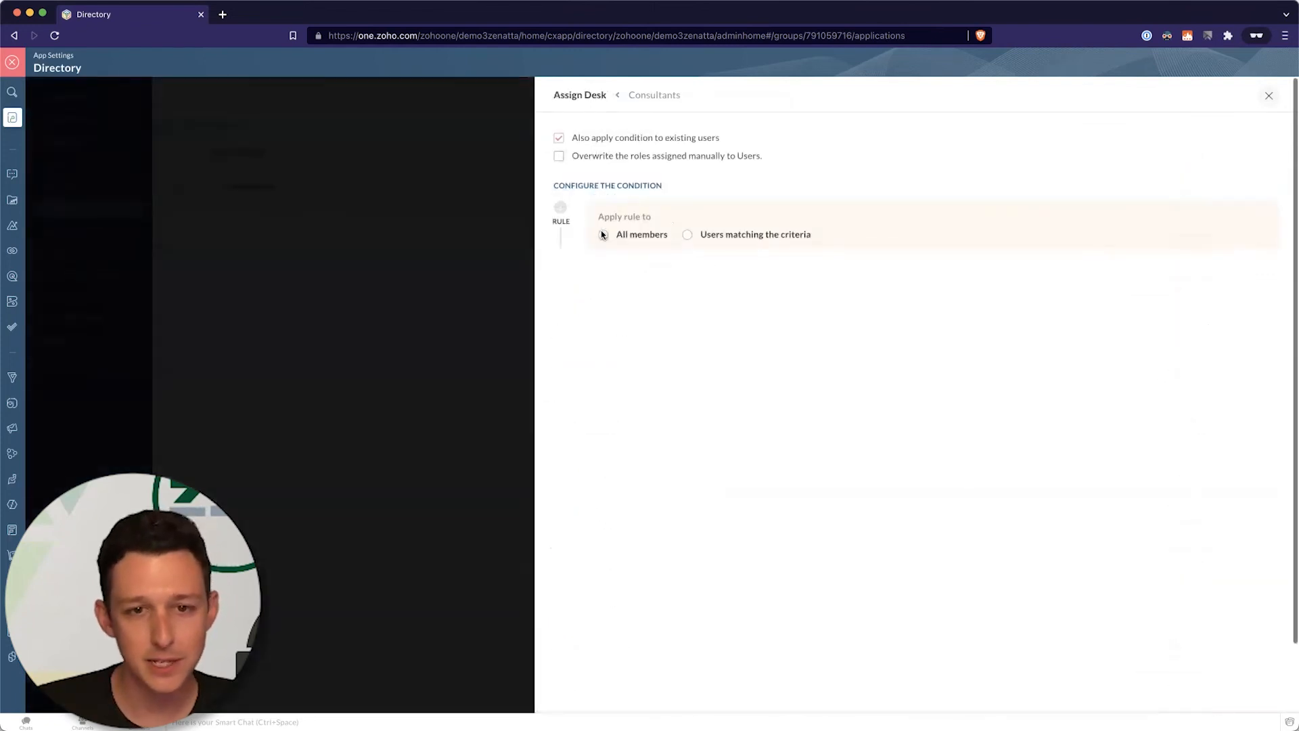
click(603, 235)
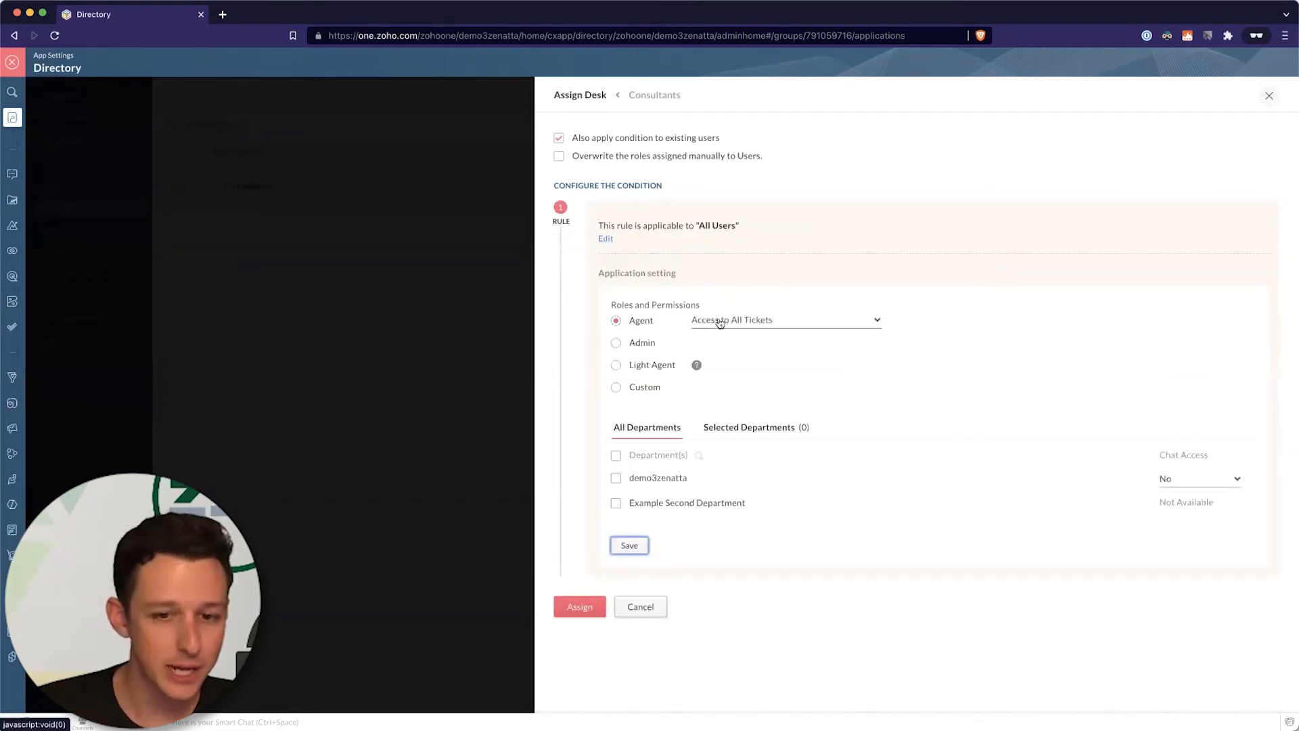
Save the Desk rule with the Agent role and the demo3zenatta department, and assign Desk to the group.
click(616, 479)
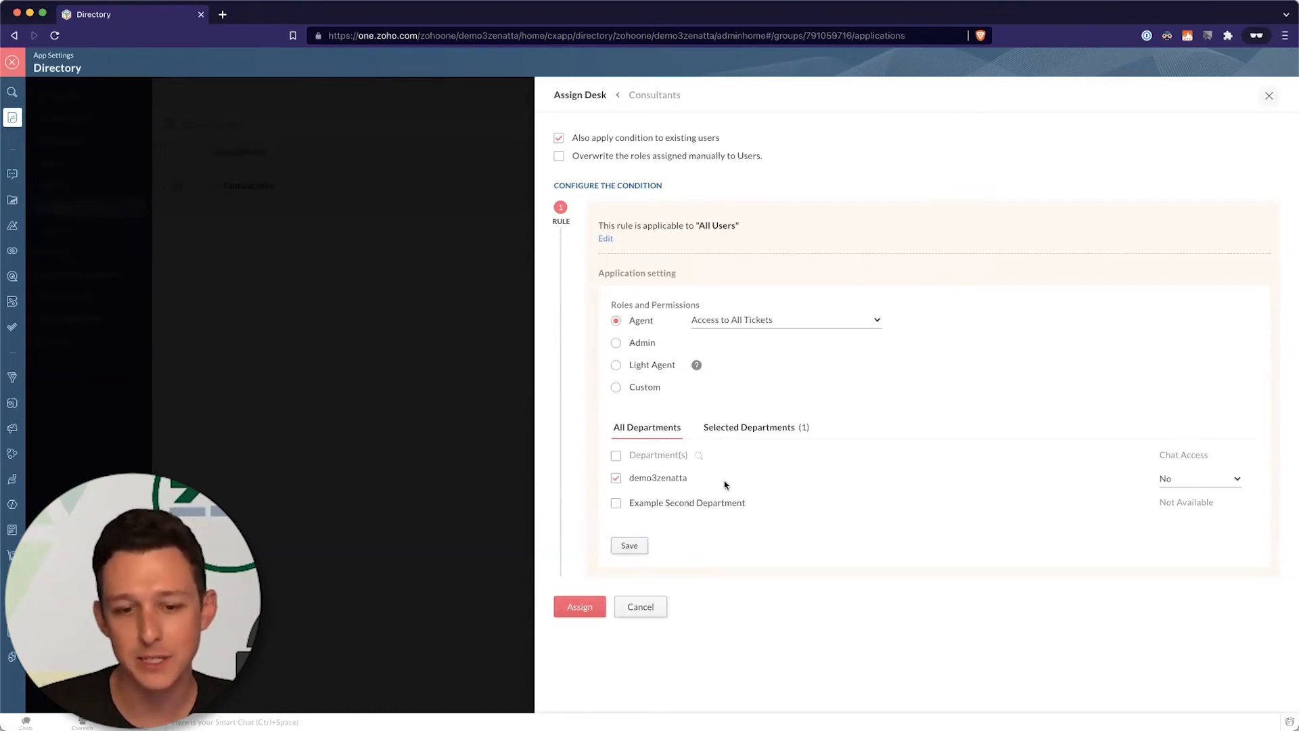
click(631, 550)
click(582, 385)
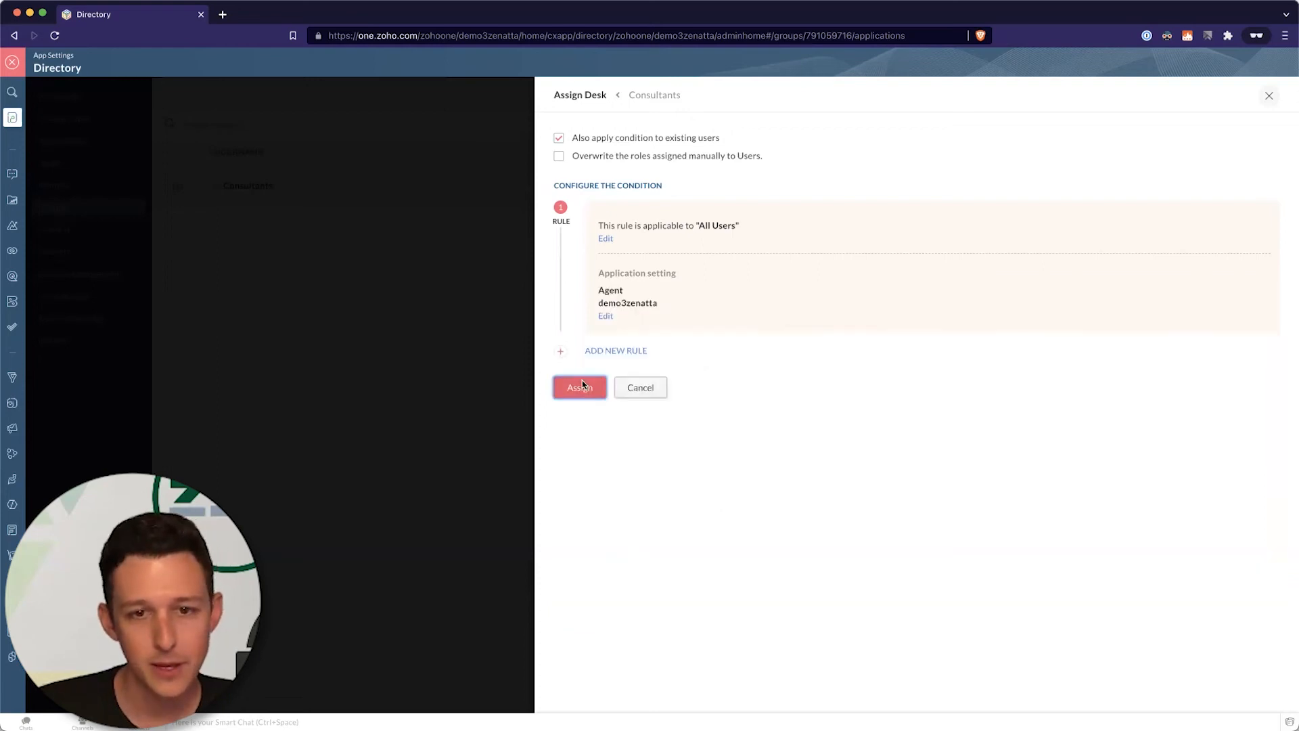
Browse the remaining applications that can be assigned to the Consultants group, and close the list without choosing one.
click(588, 236)
scroll(693, 334, down, 3)
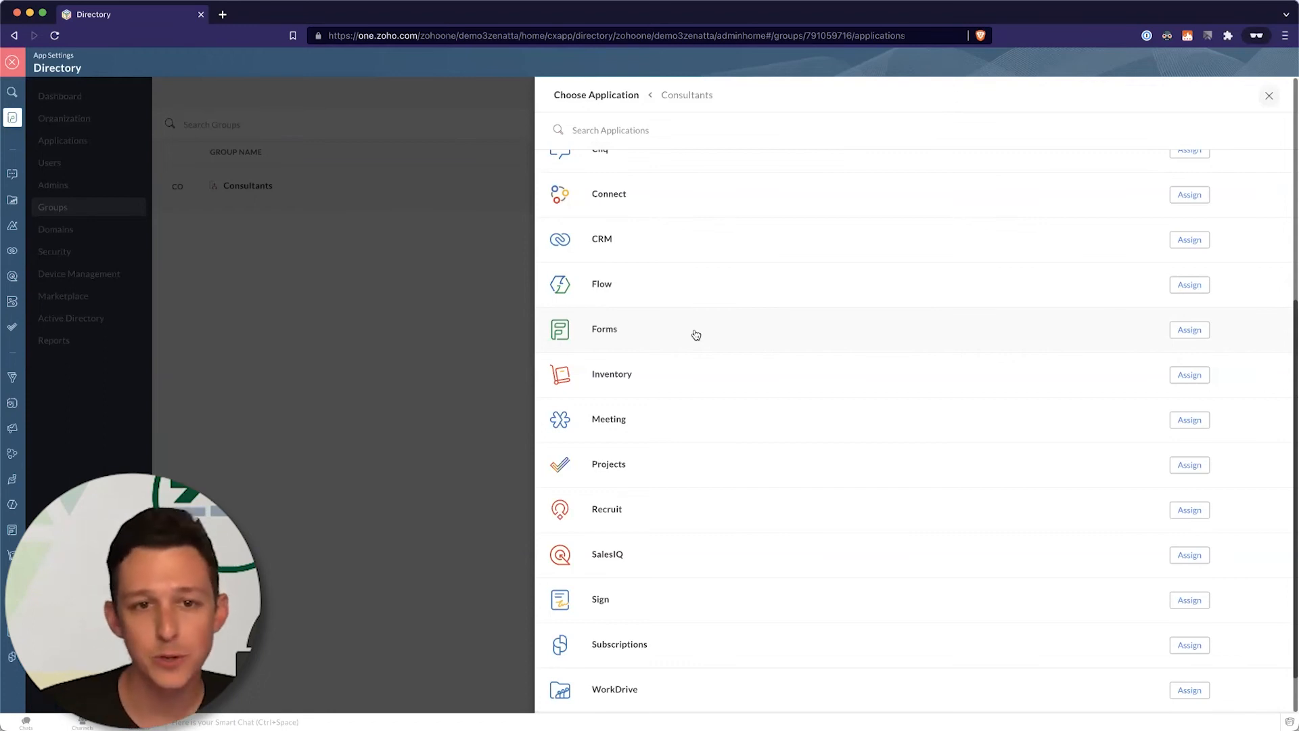
scroll(696, 334, up, 5)
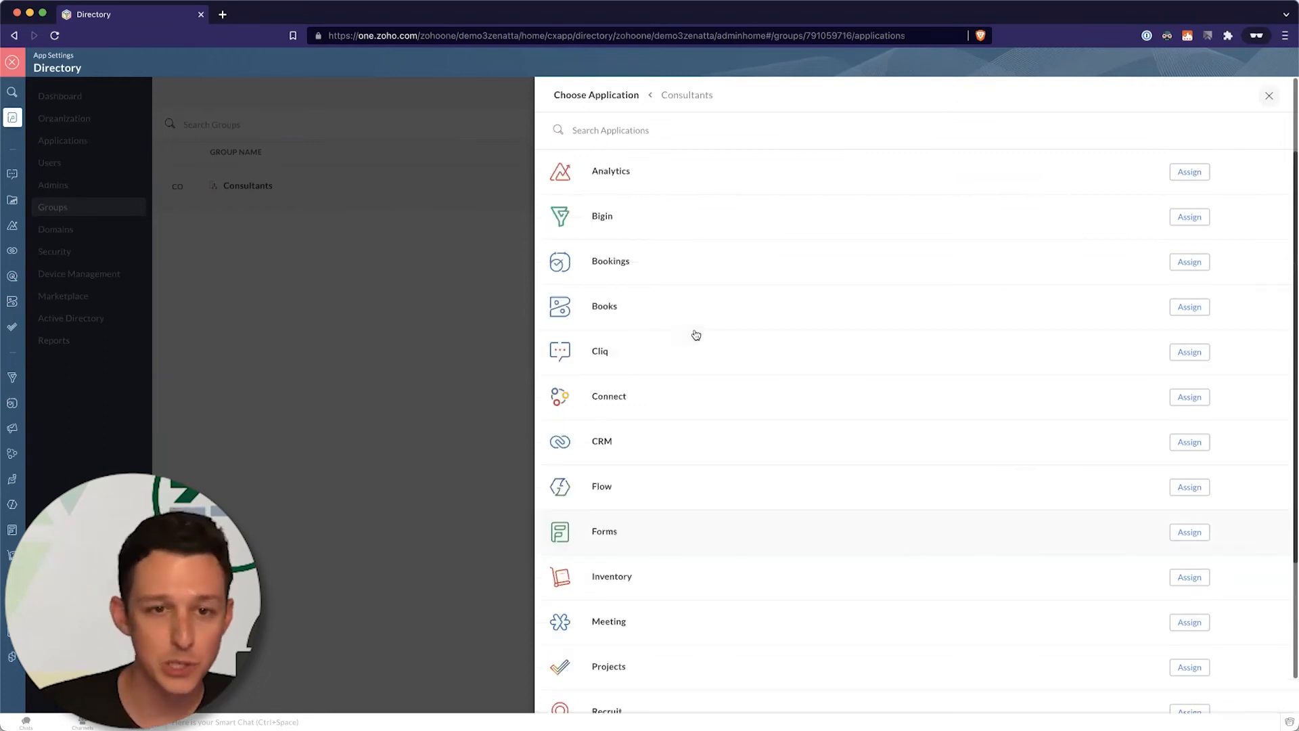
click(1269, 98)
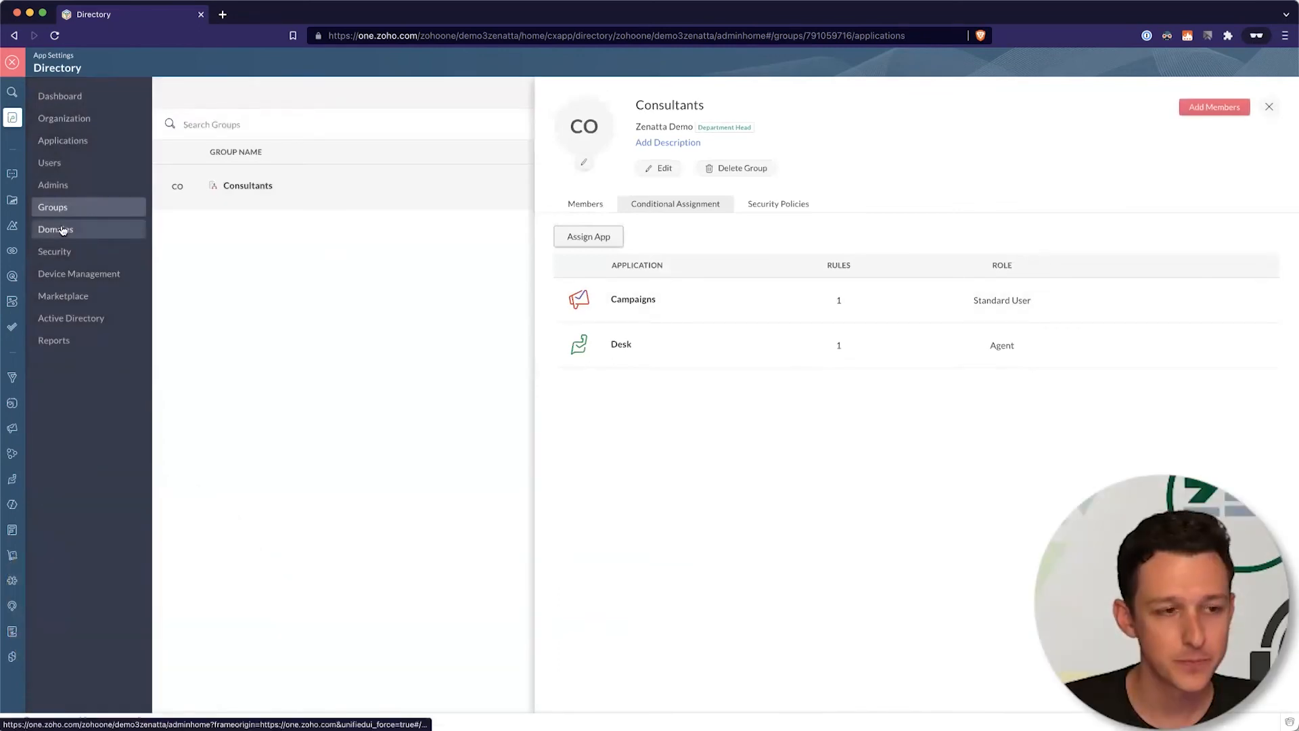
Review the organization's domains, and open the Default Policy among the security policies.
click(63, 230)
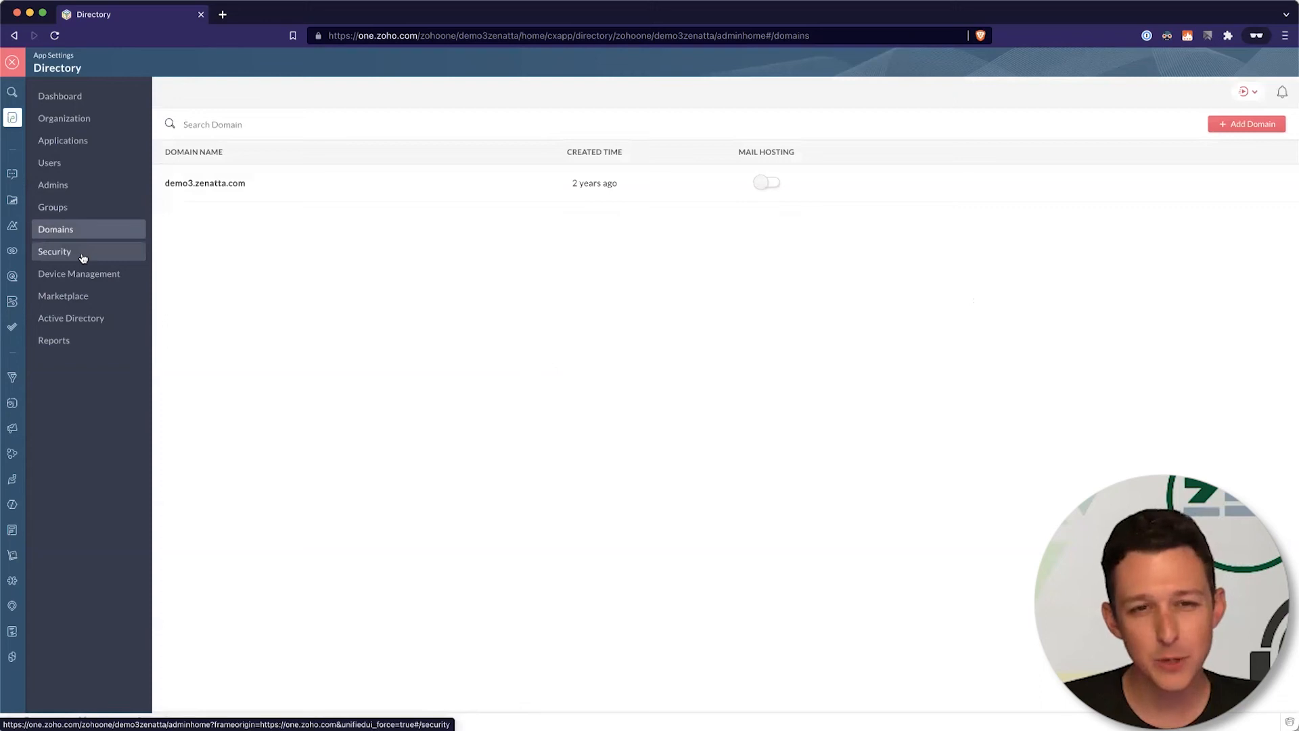
click(82, 256)
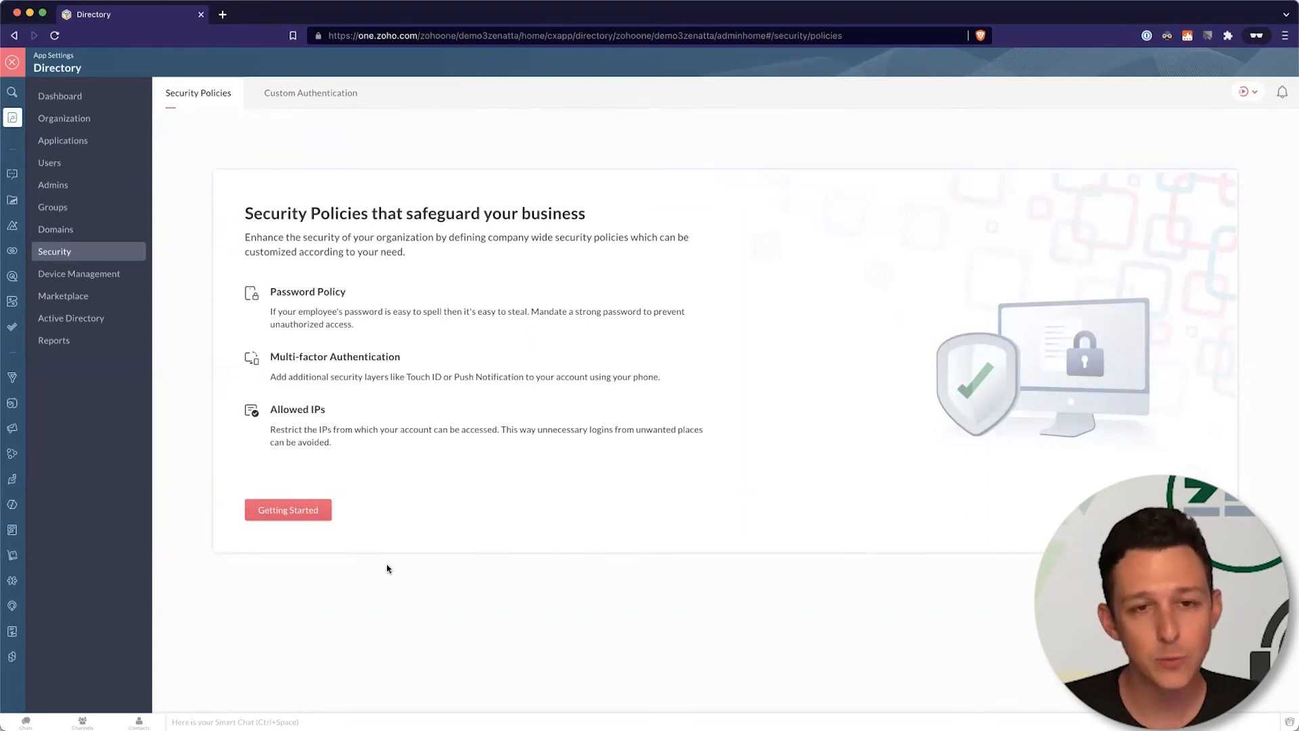
click(316, 516)
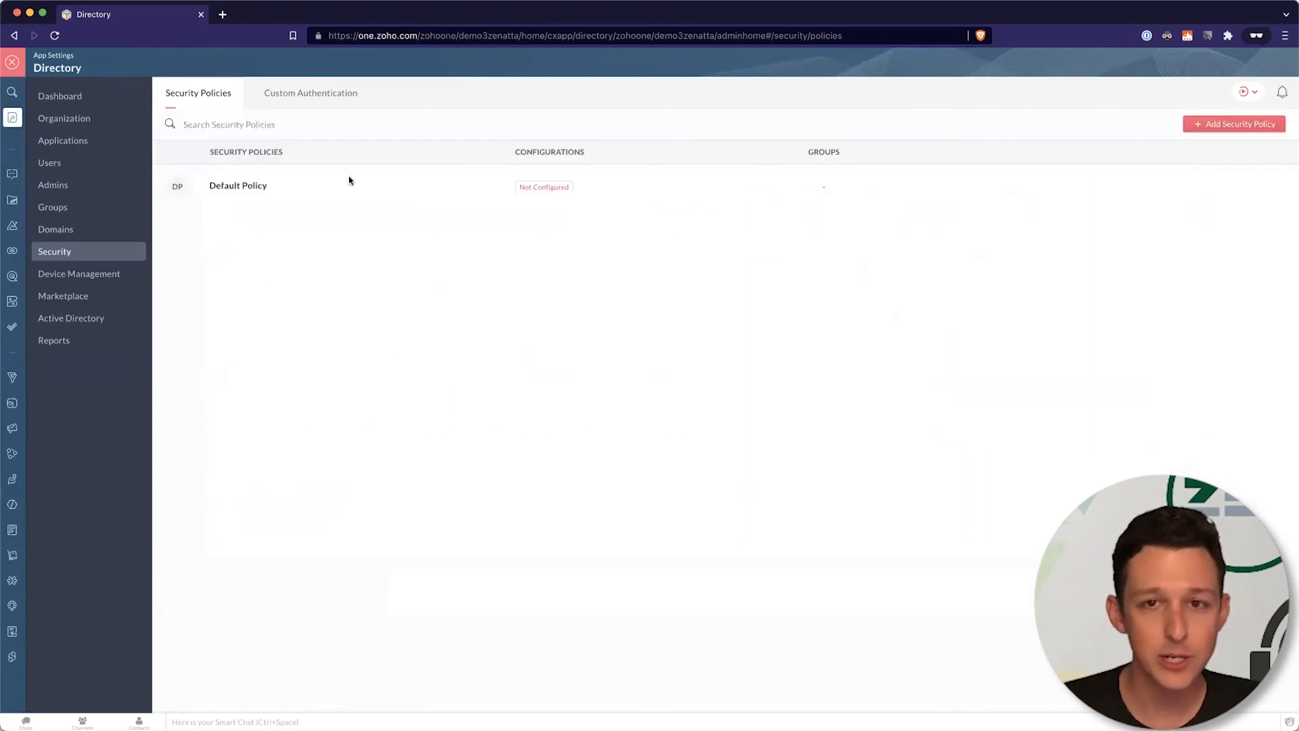
click(237, 186)
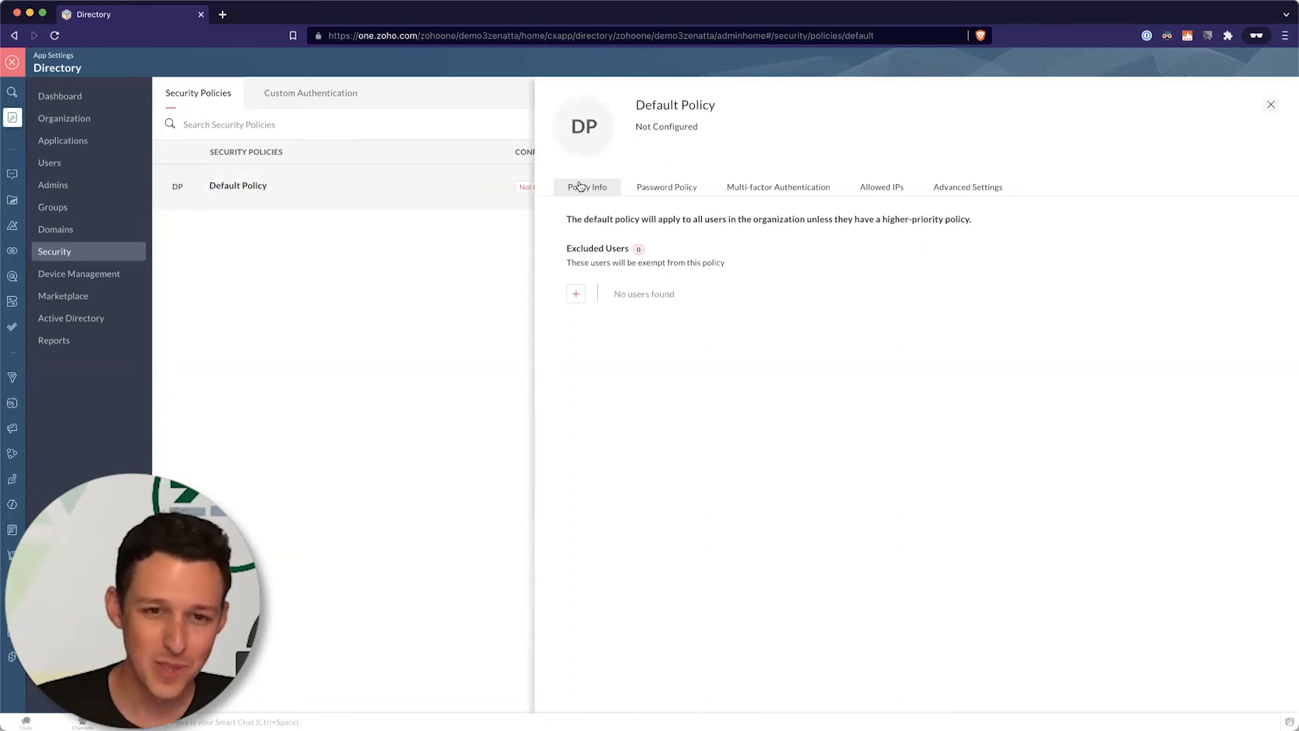
Examine the Default Policy's user exclusion, password policy, multi-factor authentication and allowed IP settings.
click(577, 298)
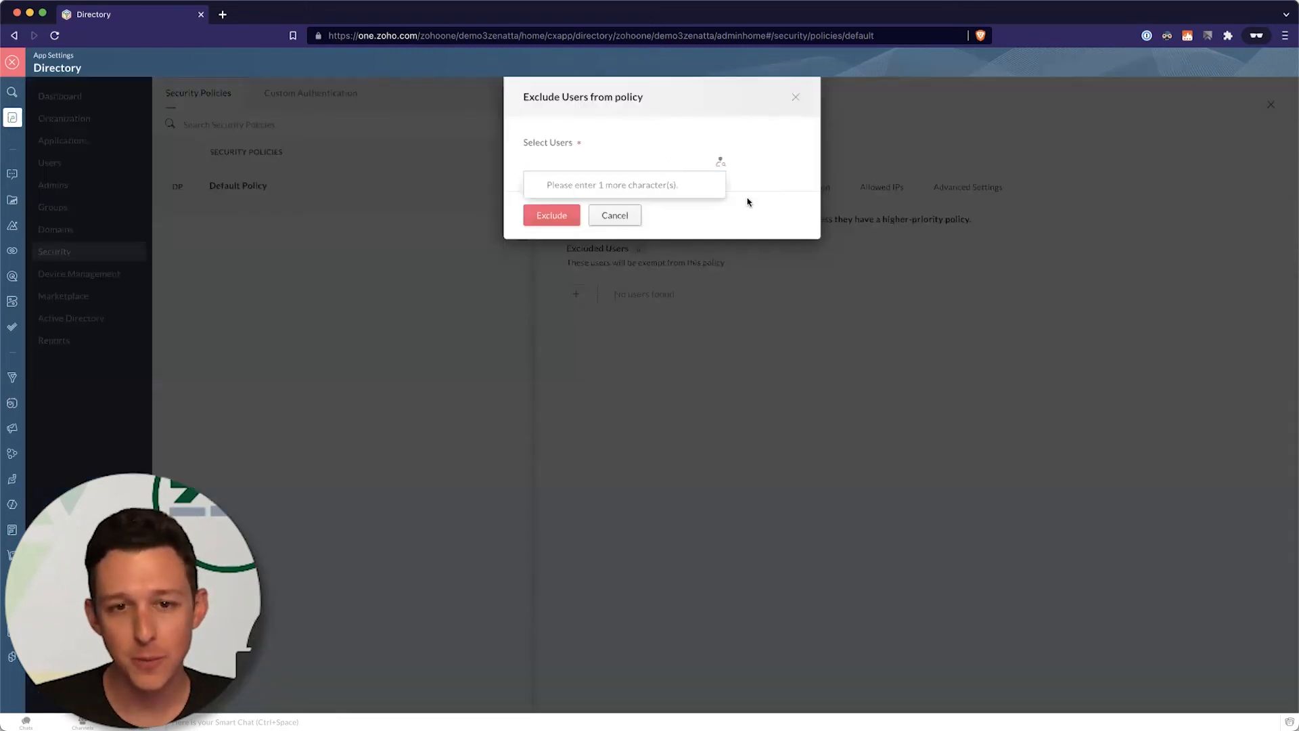
click(624, 216)
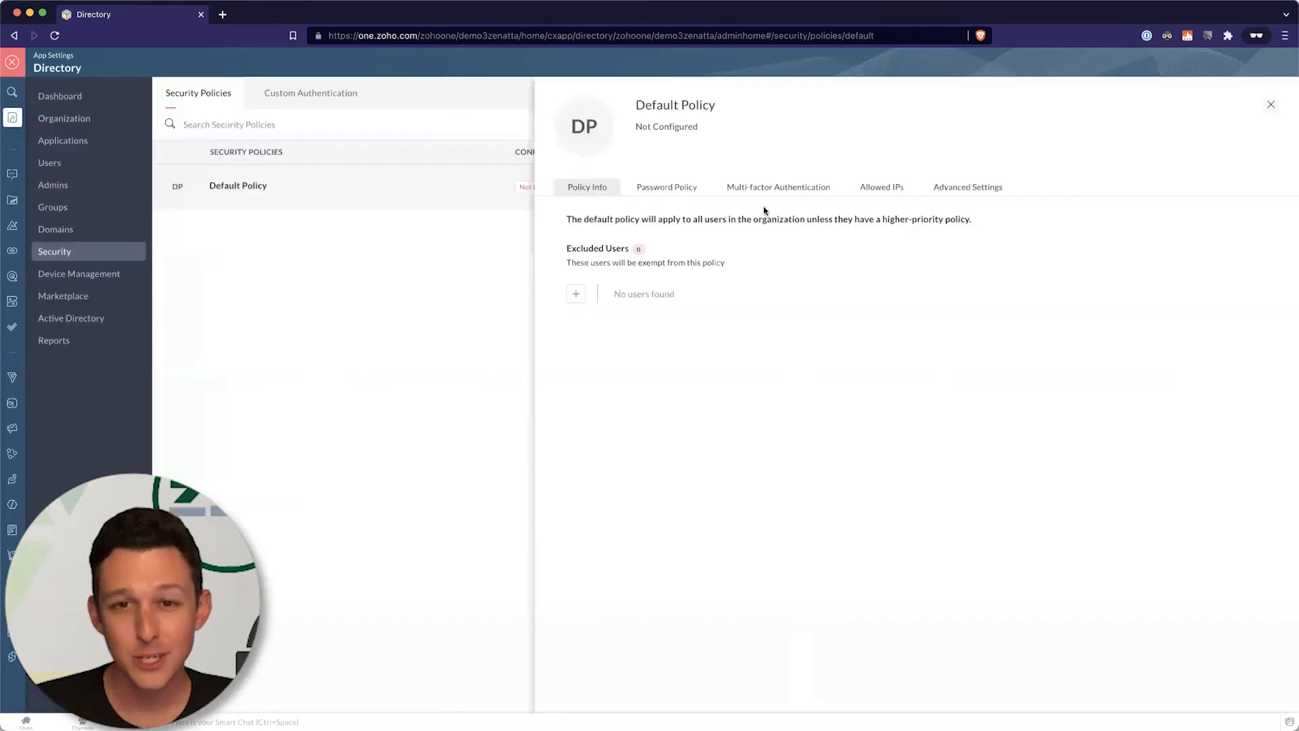
click(684, 195)
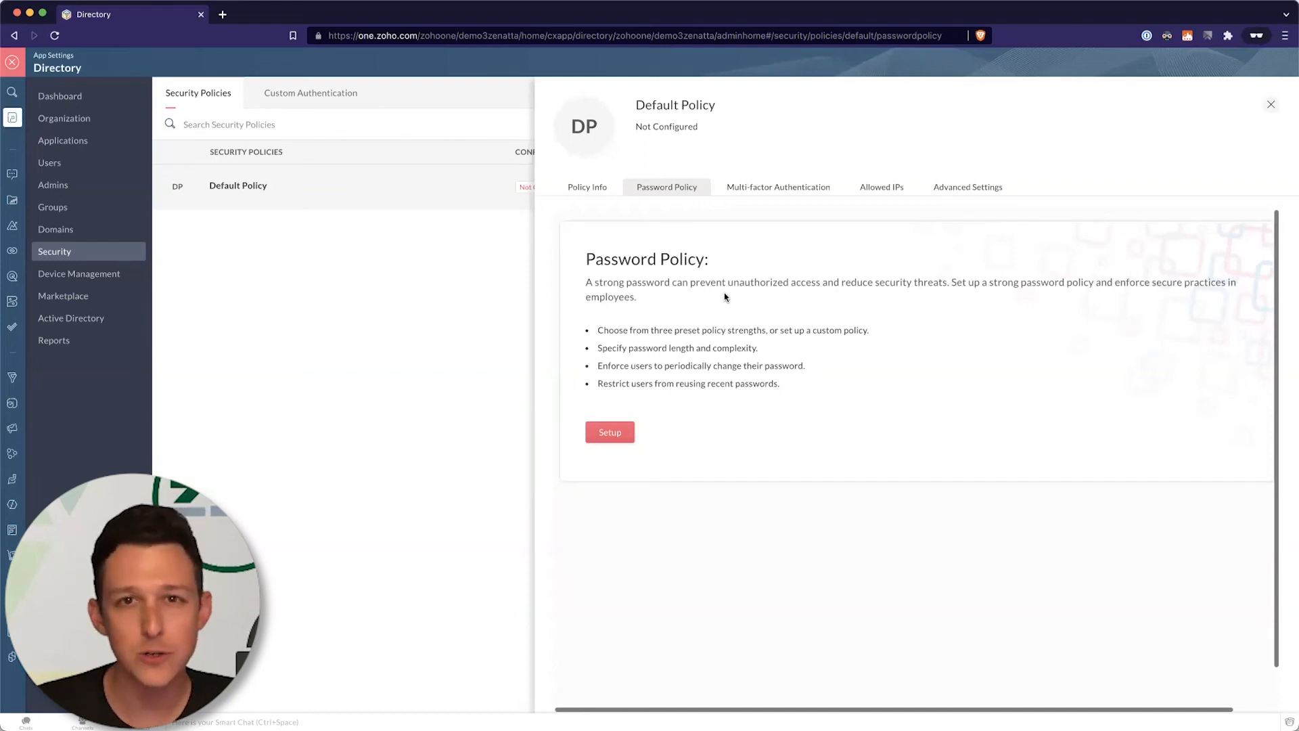
click(776, 192)
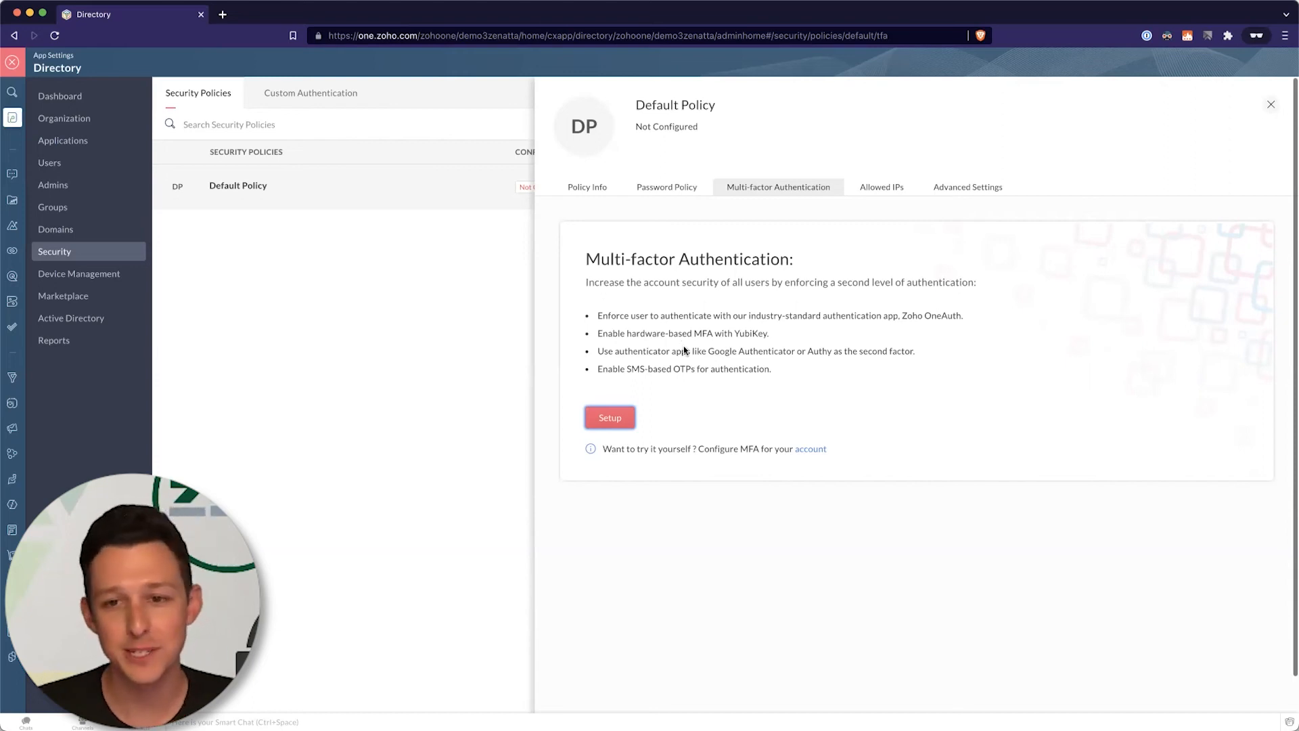
click(895, 186)
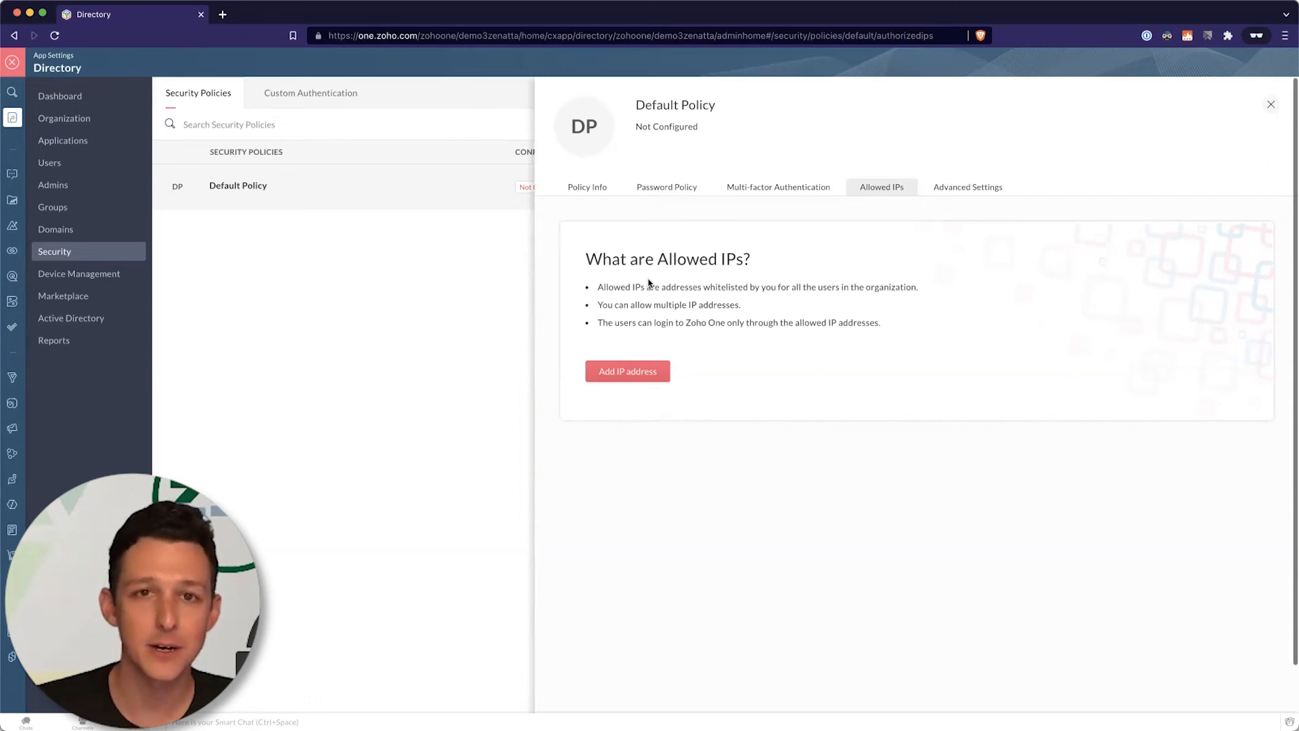
Examine the Default Policy's session lifetime, idle session timeout and concurrent sessions options, and close the policy.
click(967, 190)
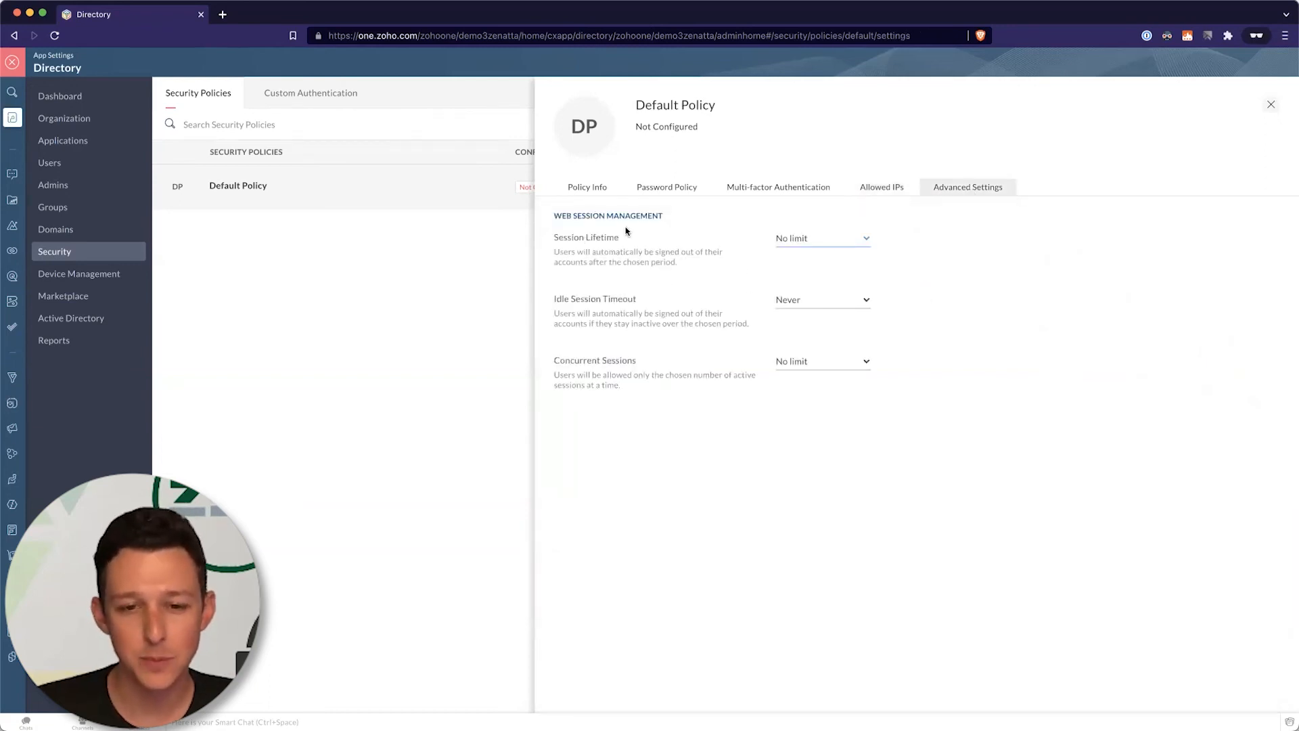
click(827, 242)
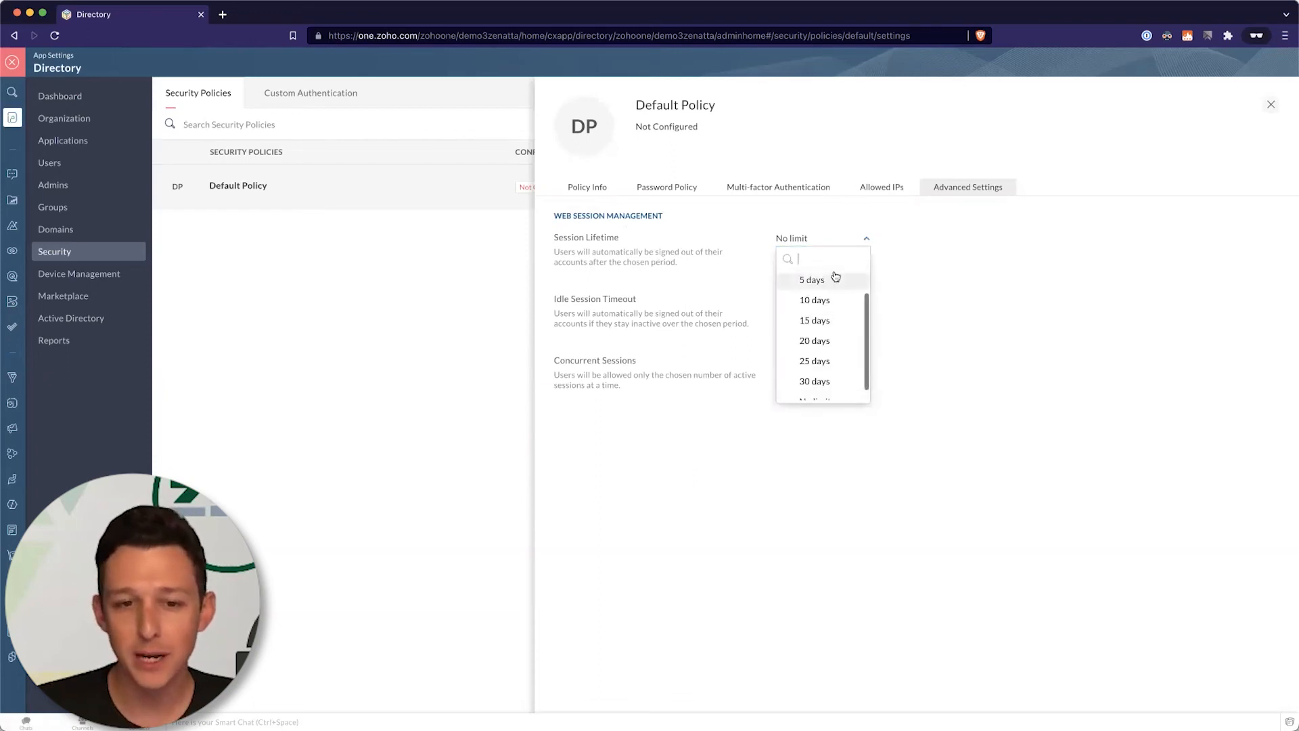
click(634, 307)
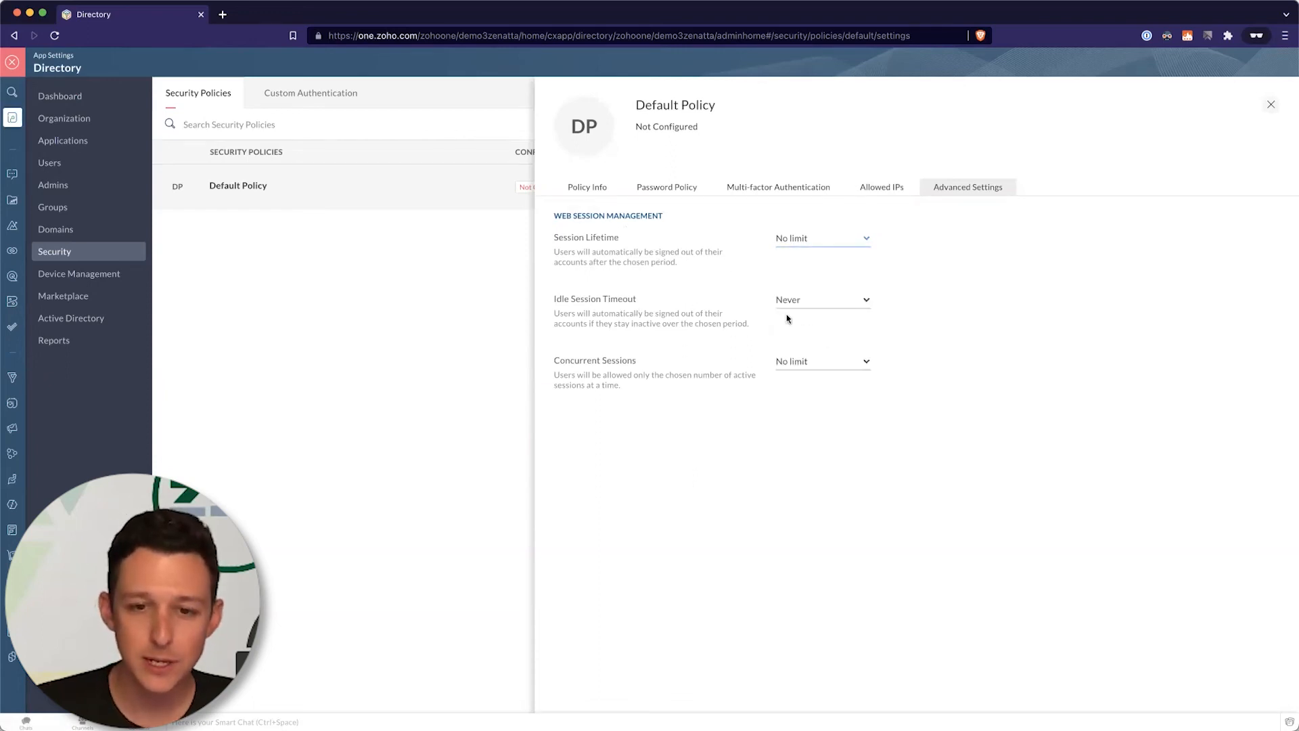
drag(564, 303, 685, 323)
click(685, 323)
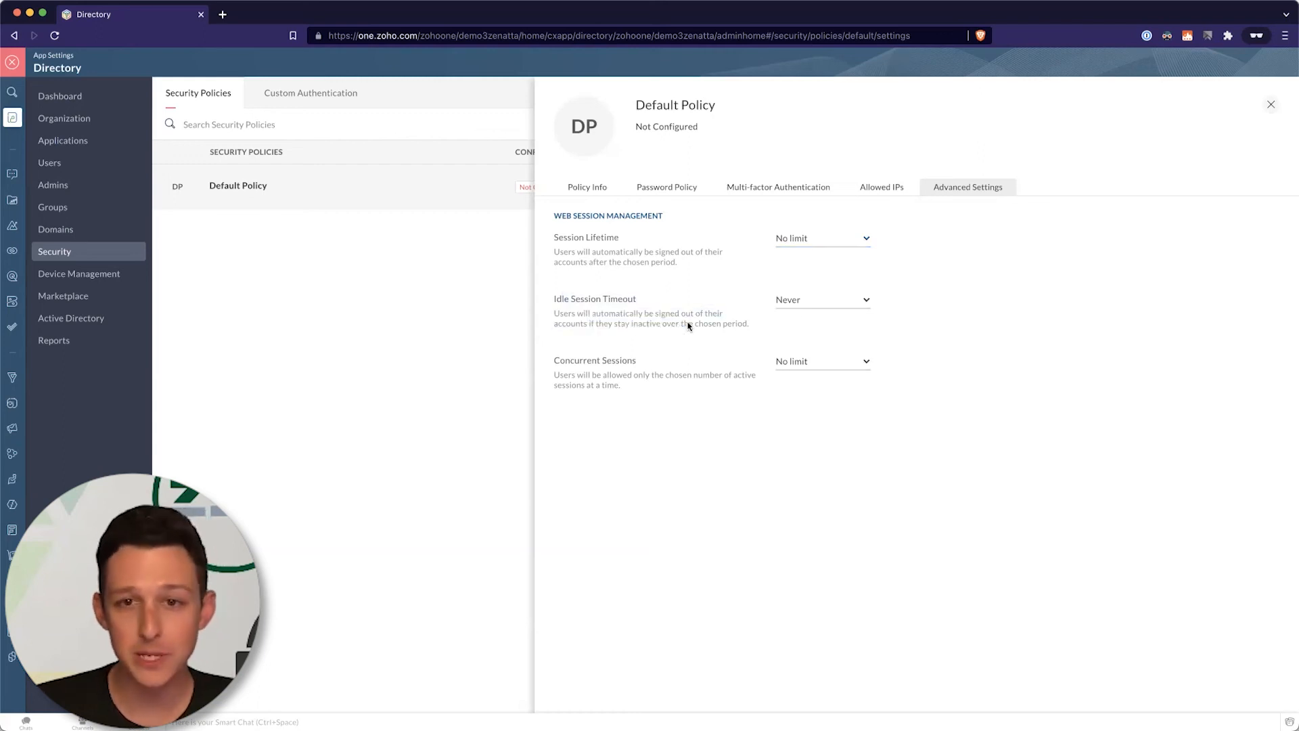
click(812, 303)
scroll(815, 379, up, 5)
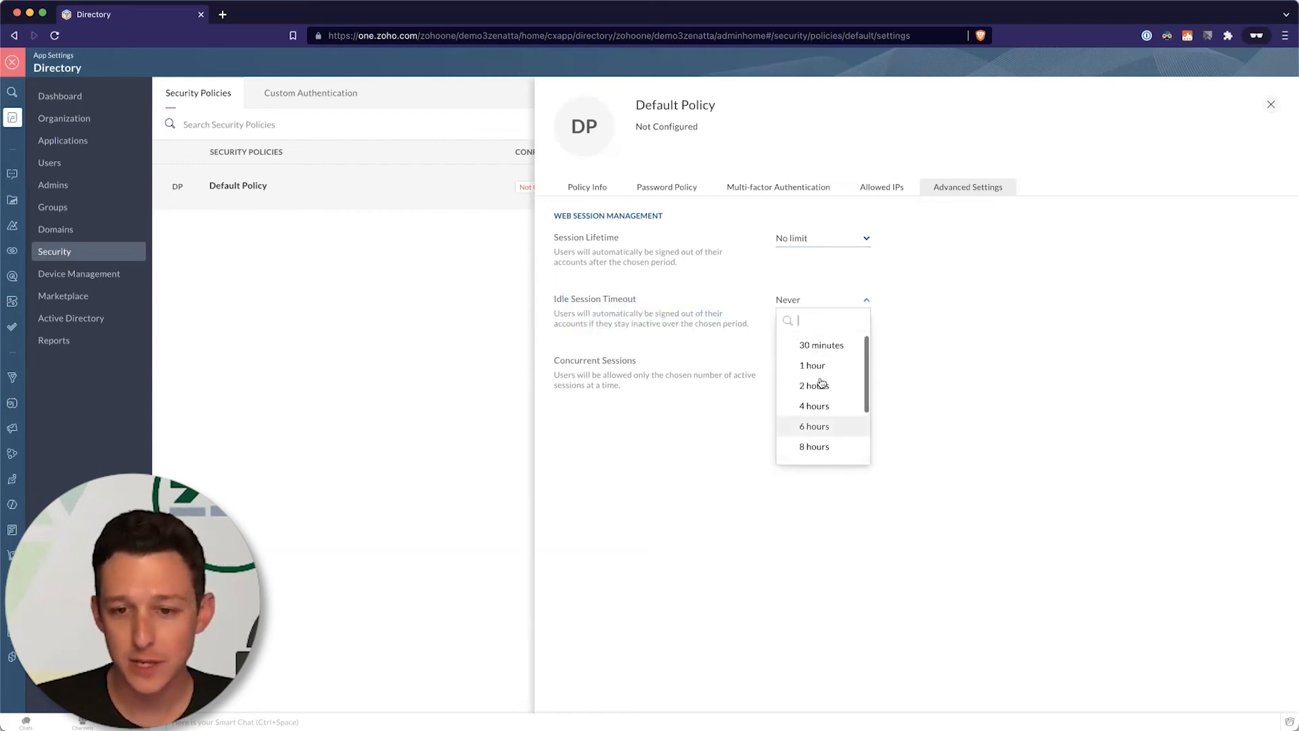
click(636, 339)
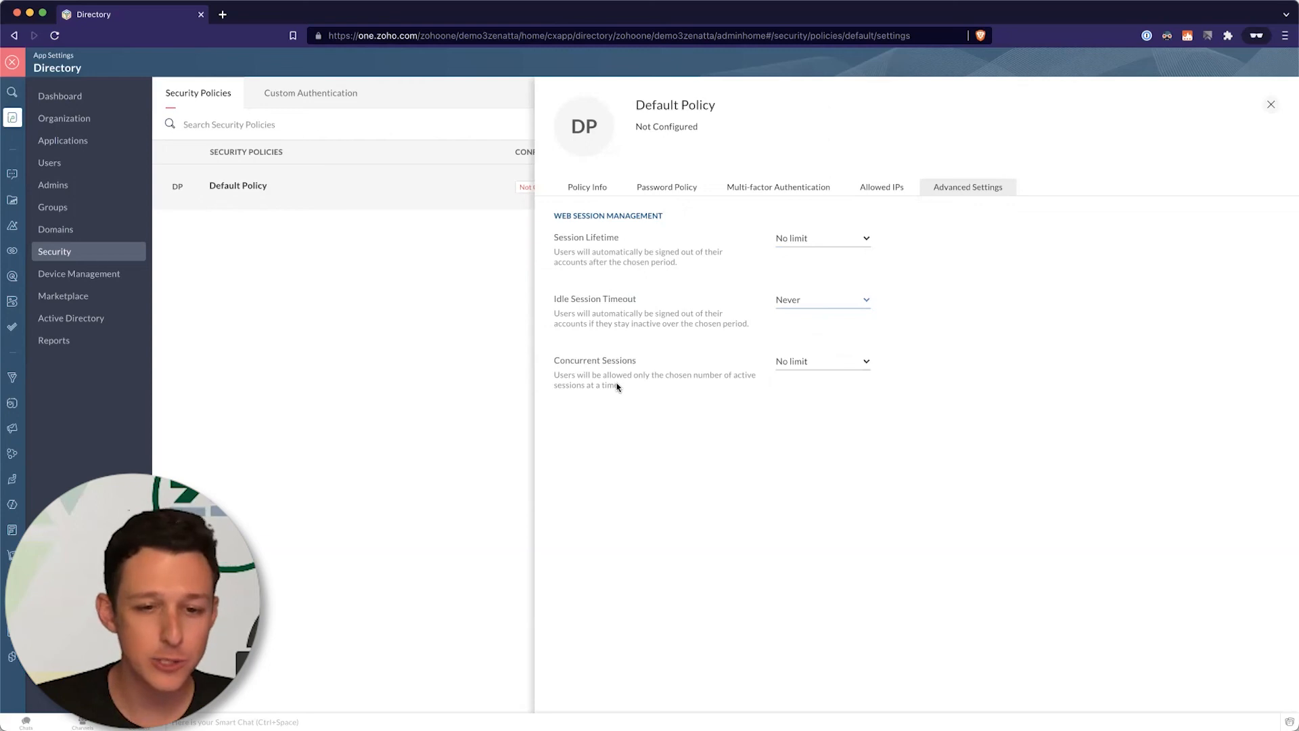
triple_click(566, 374)
click(632, 353)
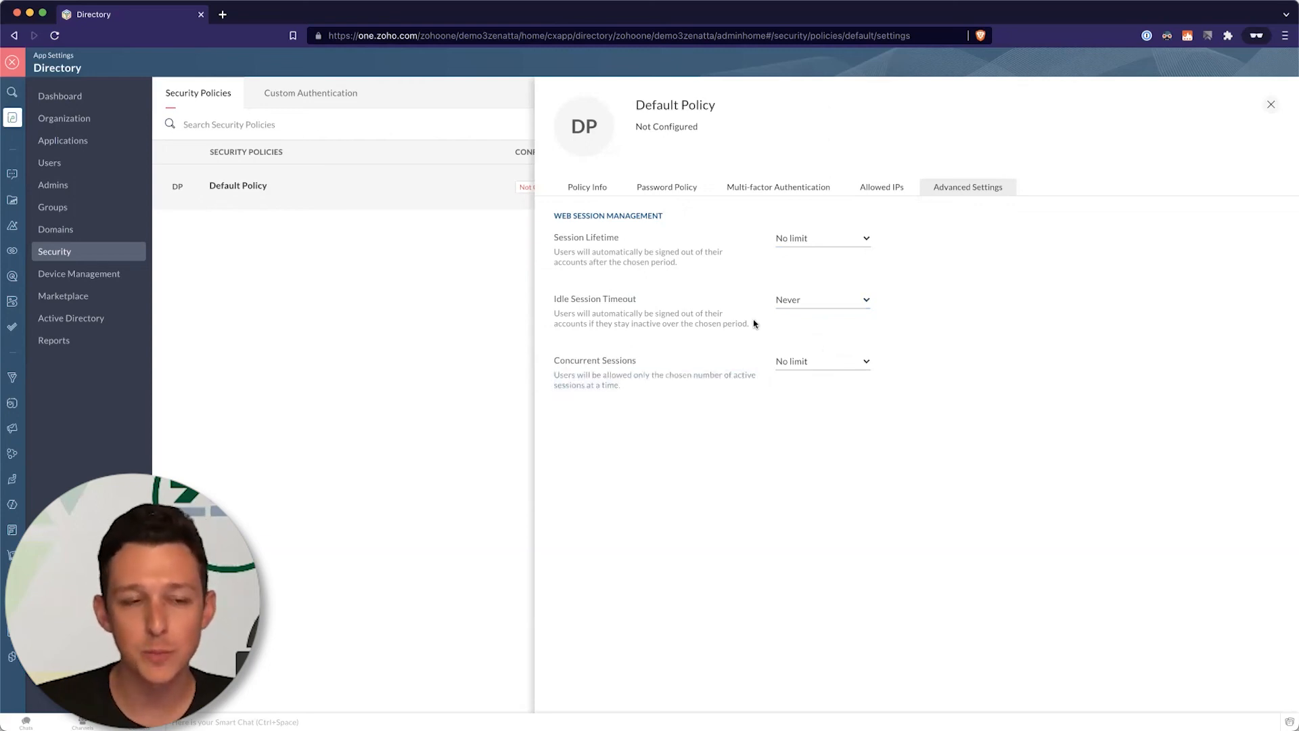
click(1273, 104)
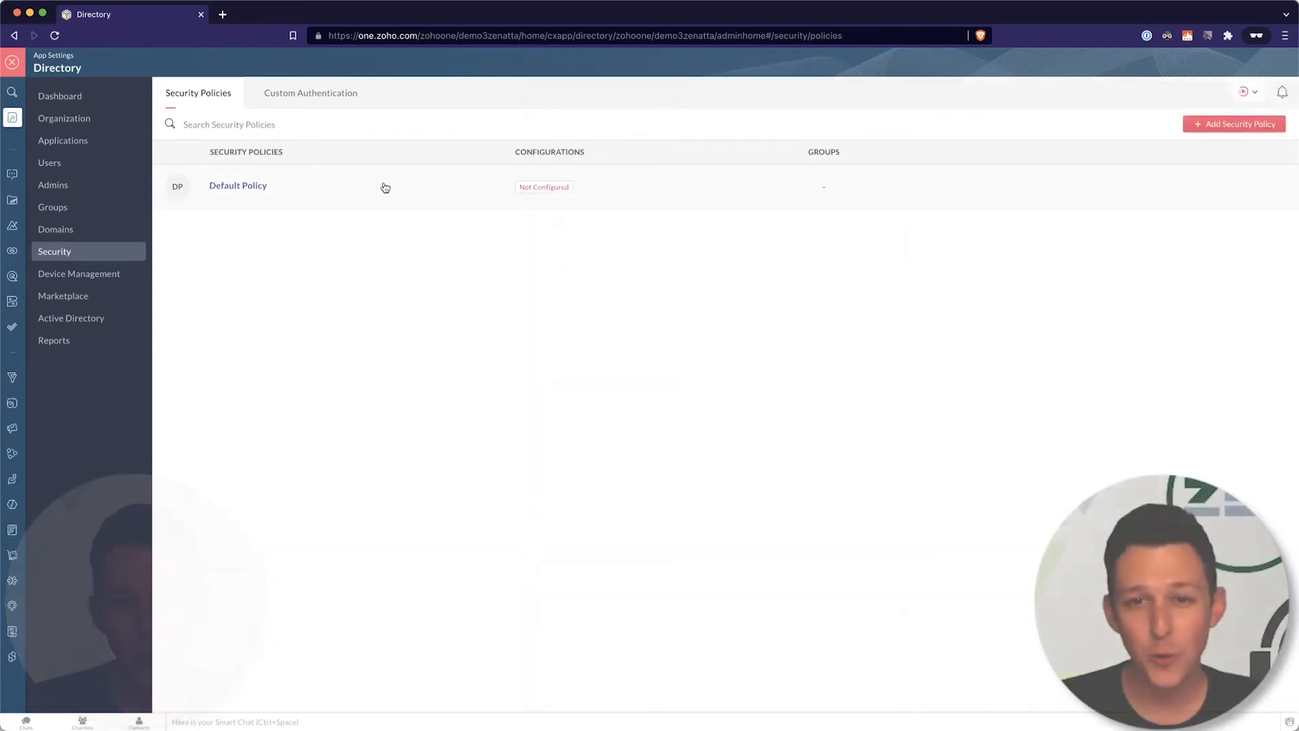
Review the Device Management, Marketplace, Active Directory and Reports sections, and leave the Directory settings.
click(85, 276)
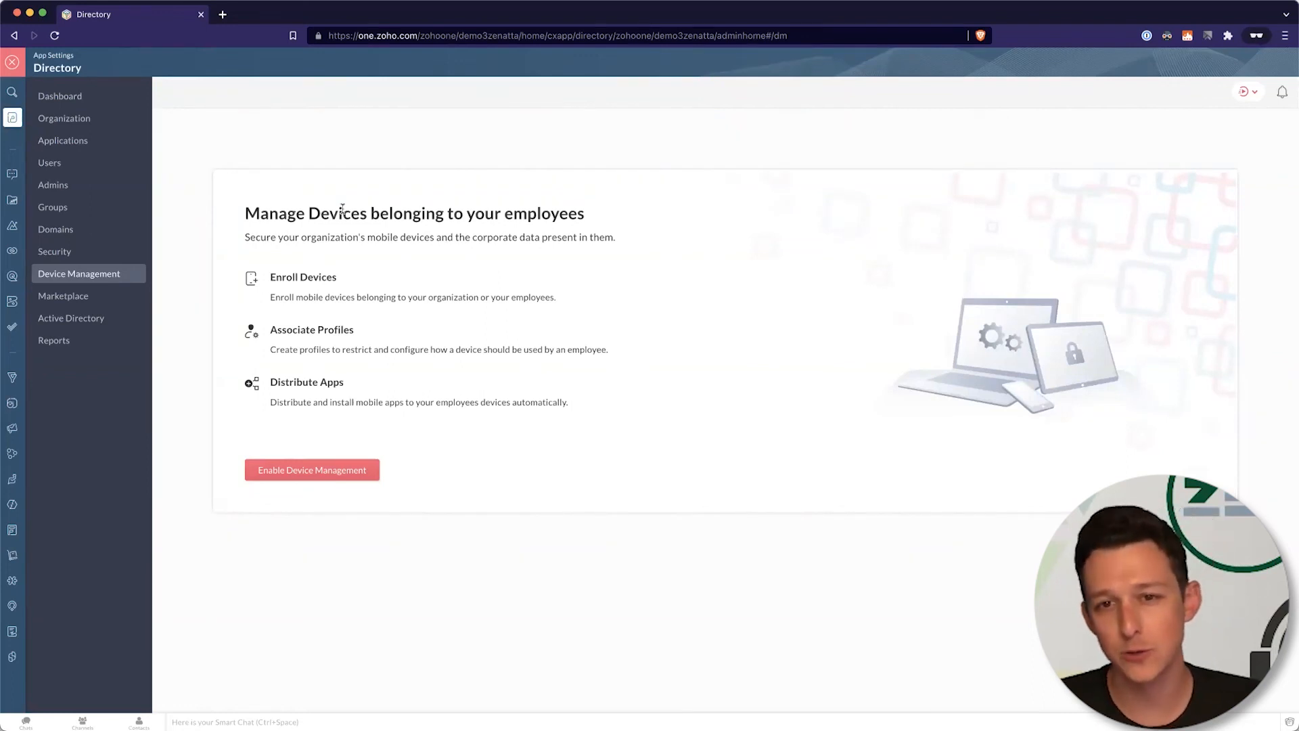
click(112, 297)
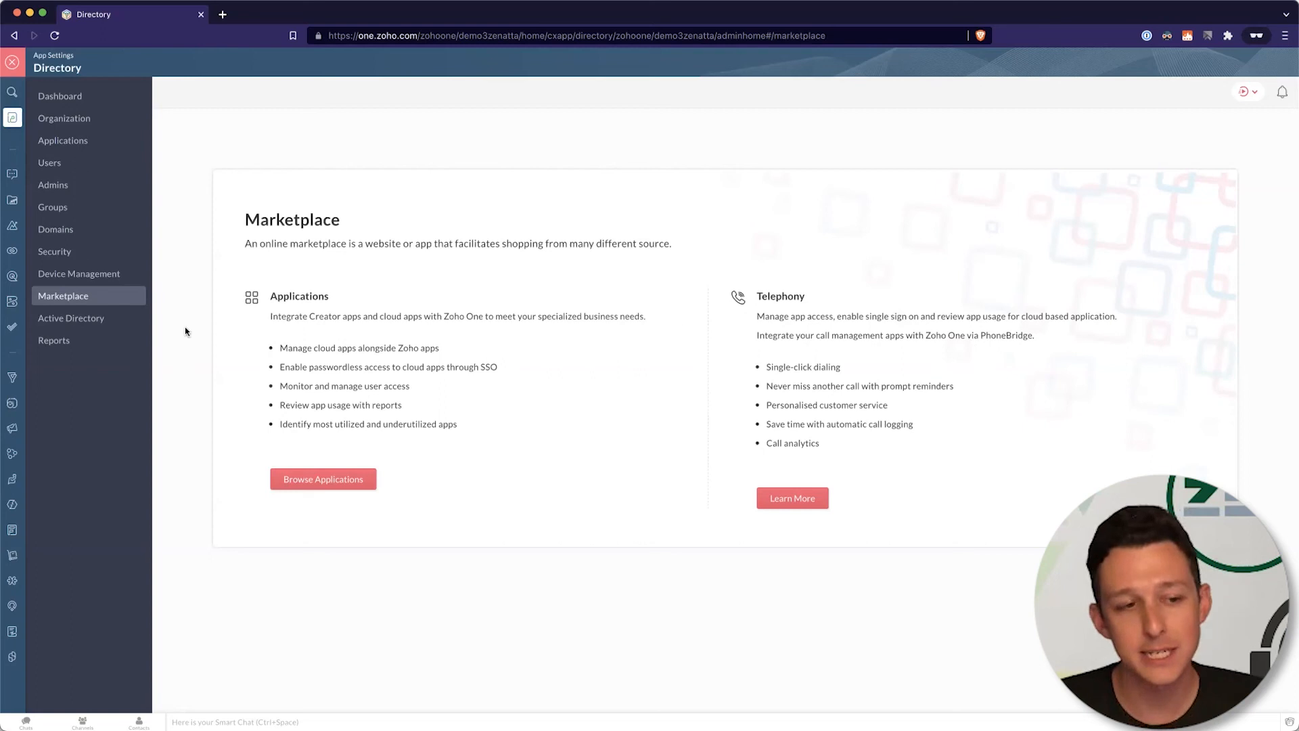
click(90, 316)
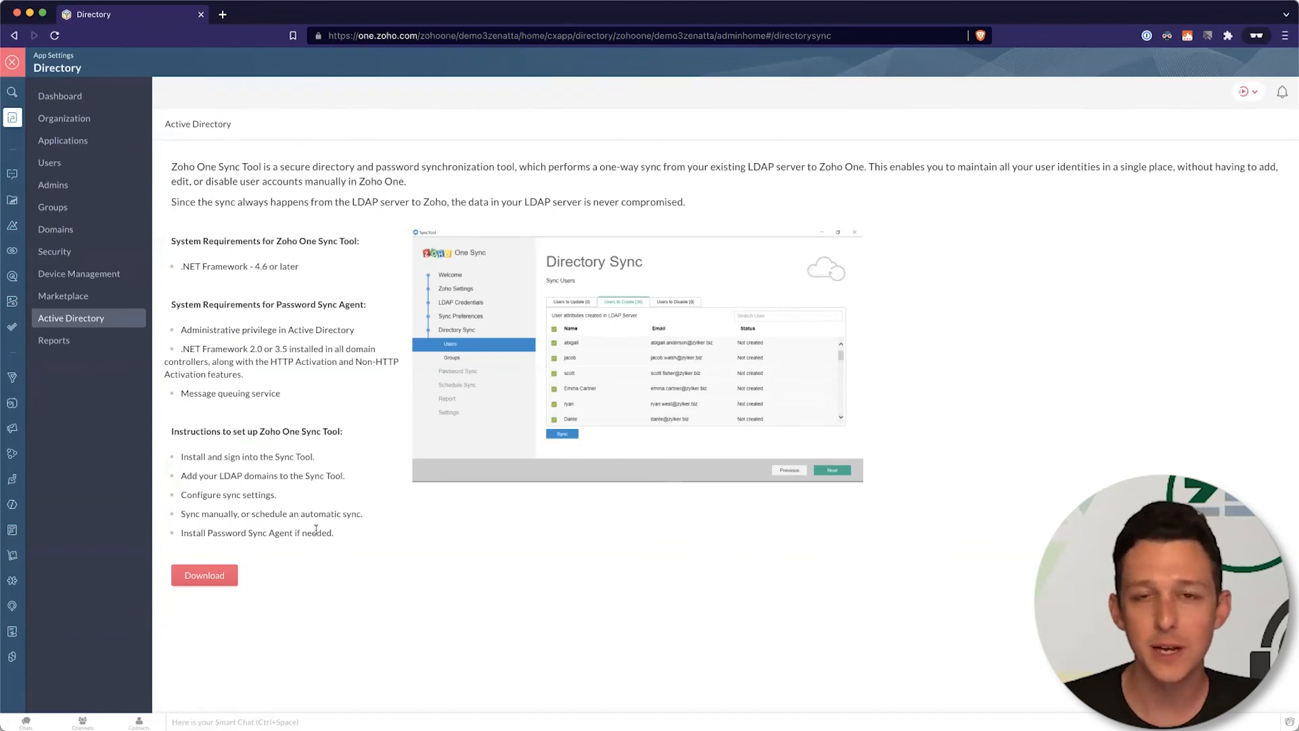
click(68, 344)
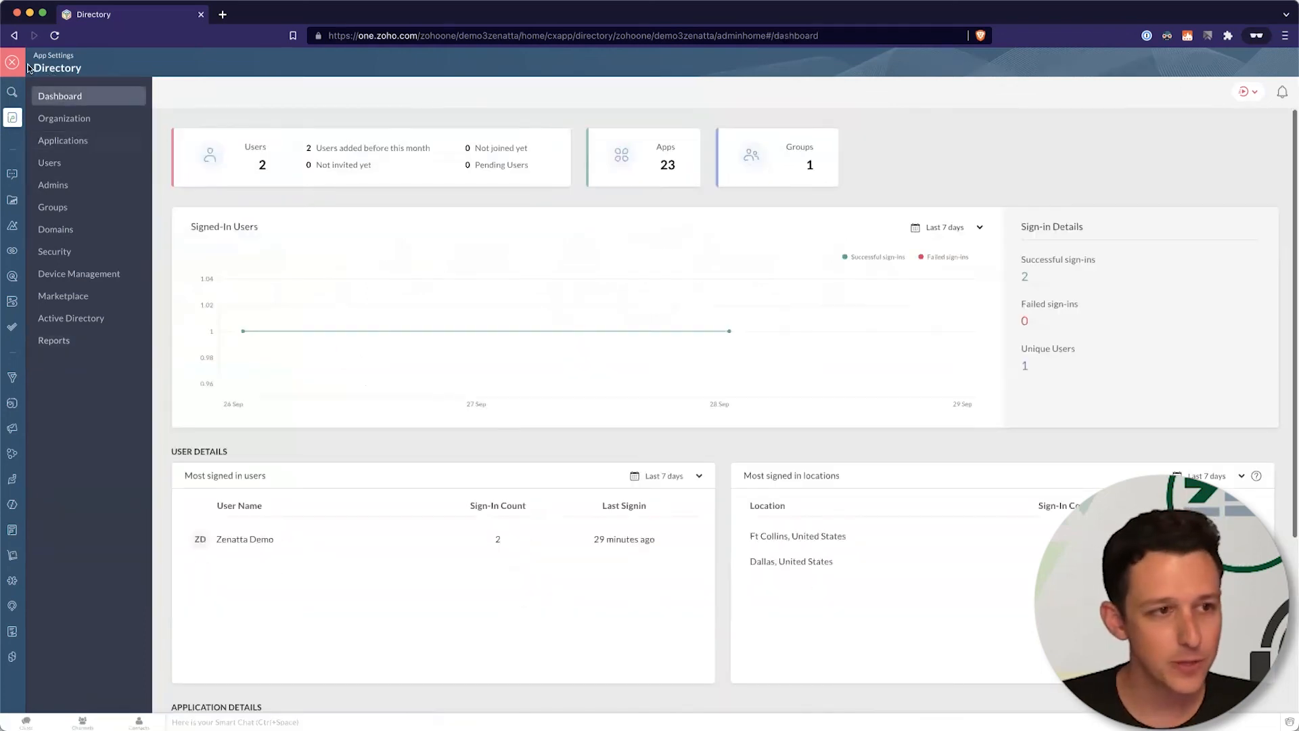
click(13, 63)
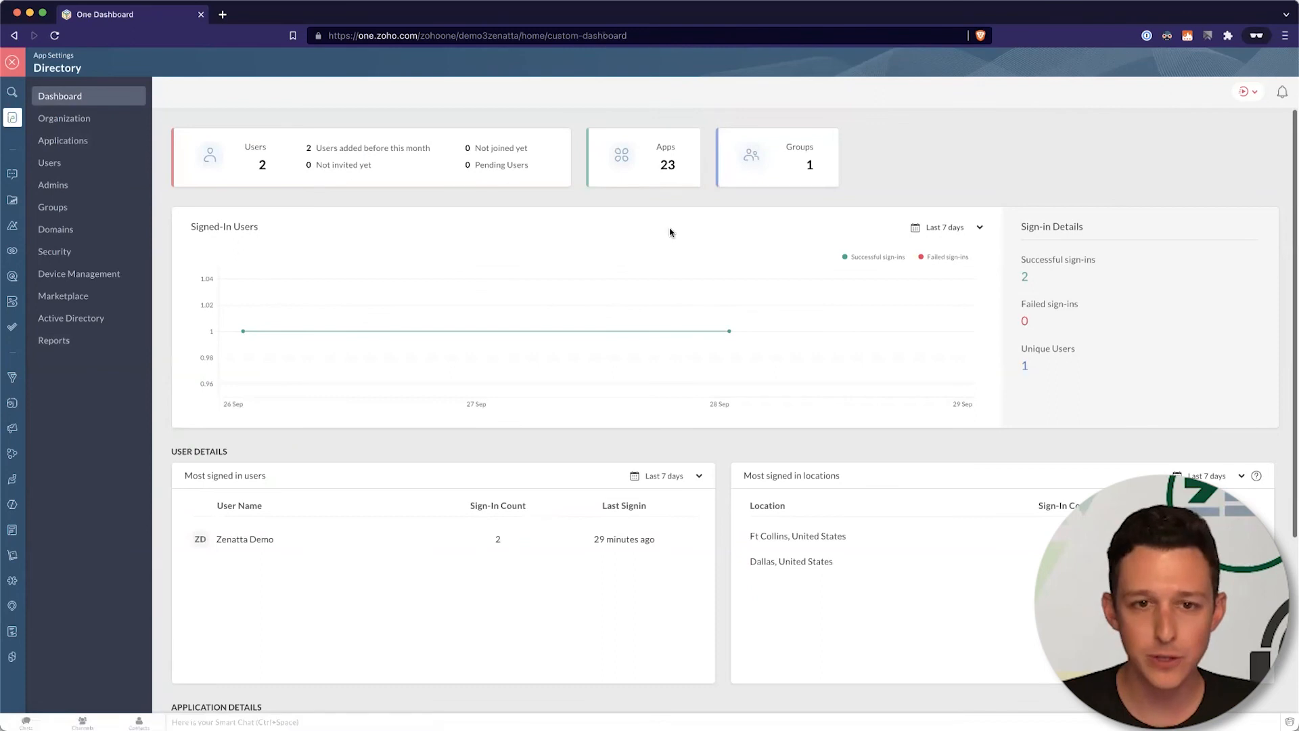